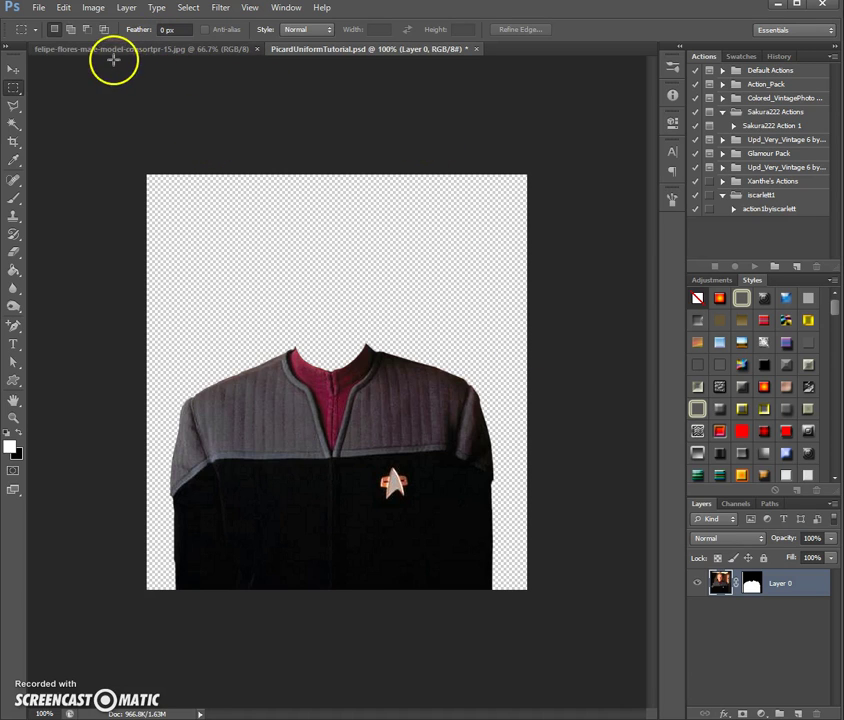
Switch to the male model portrait, add a layer mask to it, and make the image itself active for editing
{"action": "left_click", "coordinate": [122, 48]}
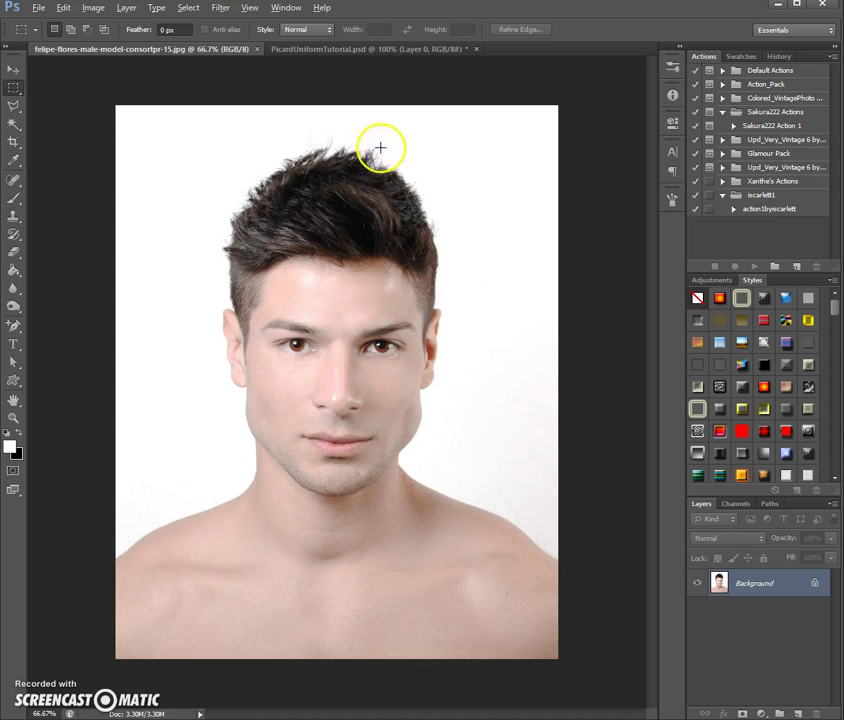
{"action": "scroll", "coordinate": [381, 142], "scroll_direction": "up", "scroll_amount": 5}
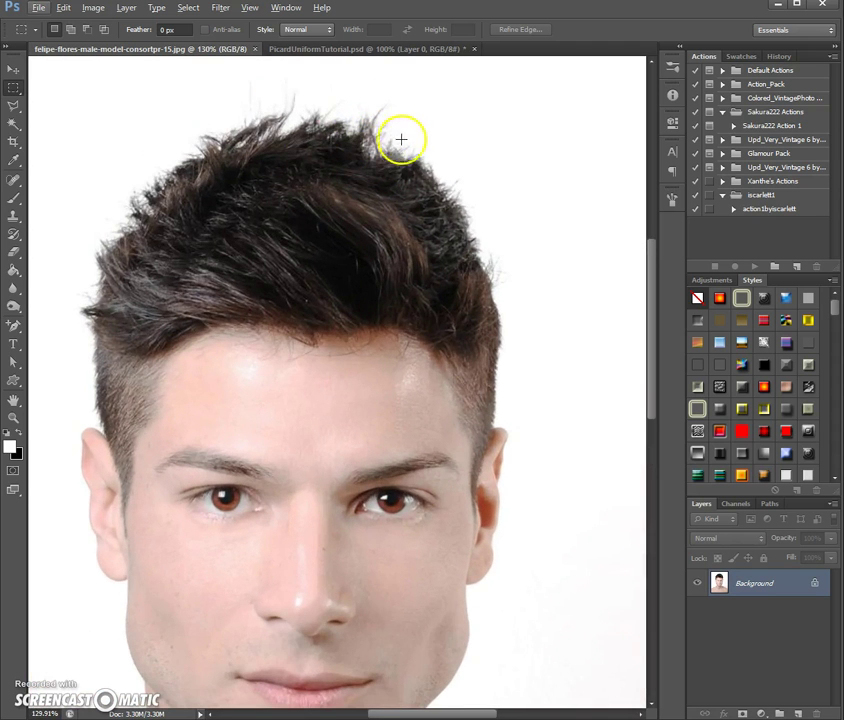
{"action": "key", "text": "alt"}
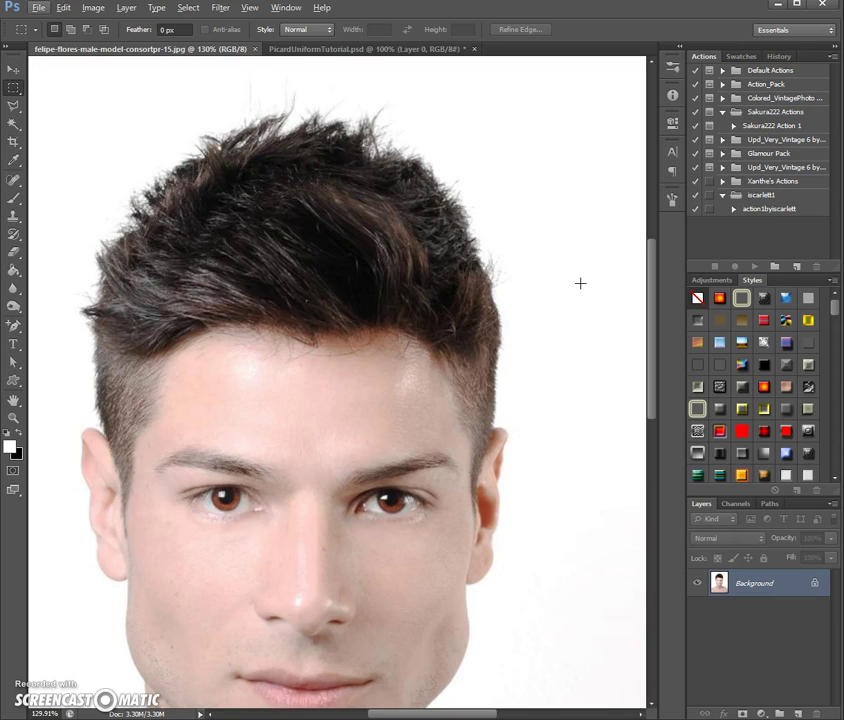
{"action": "scroll", "coordinate": [580, 283], "scroll_direction": "down", "scroll_amount": 3}
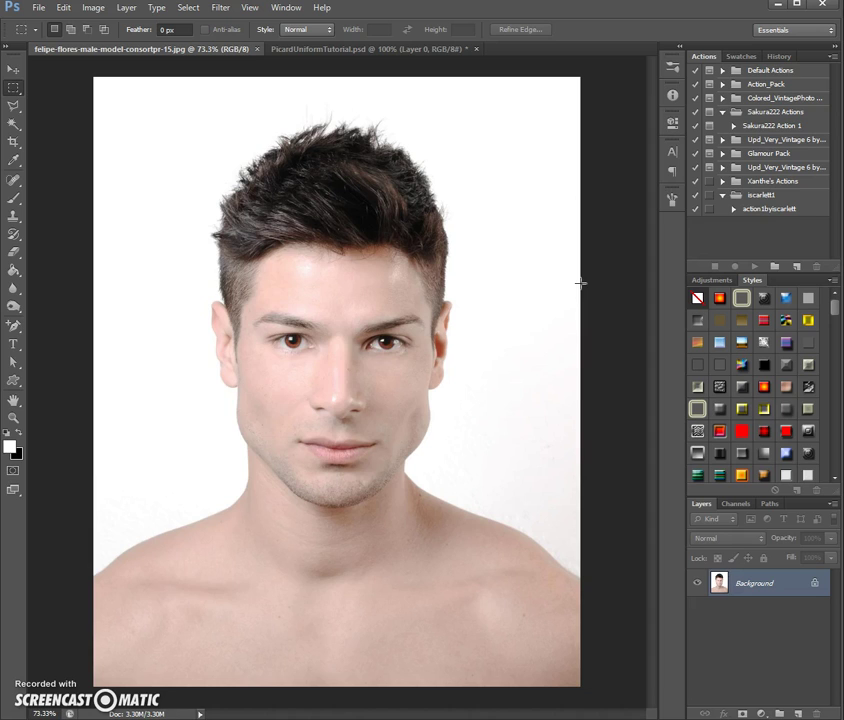
{"action": "left_click", "coordinate": [595, 318]}
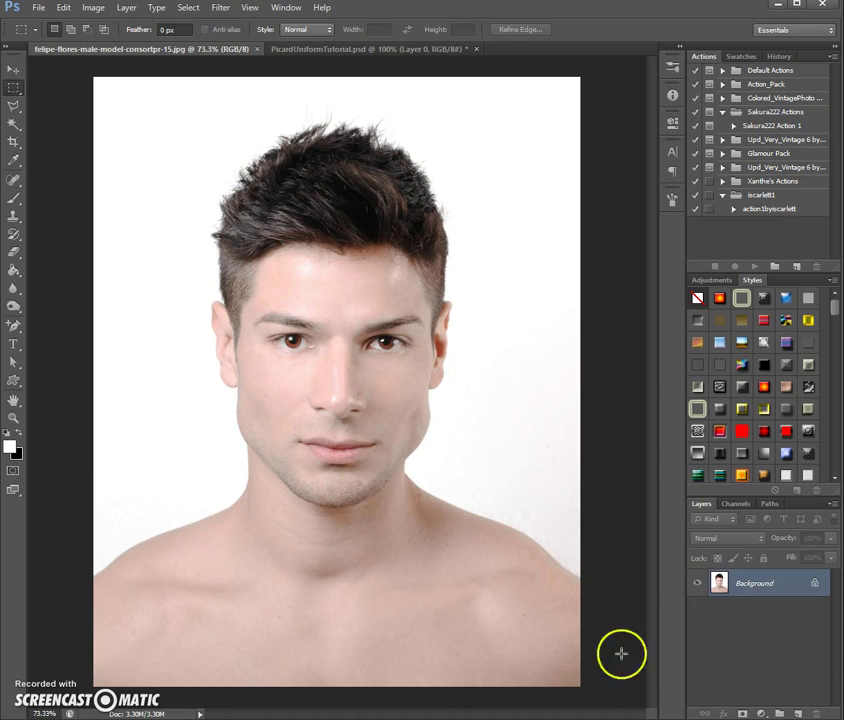
{"action": "left_click", "coordinate": [742, 713]}
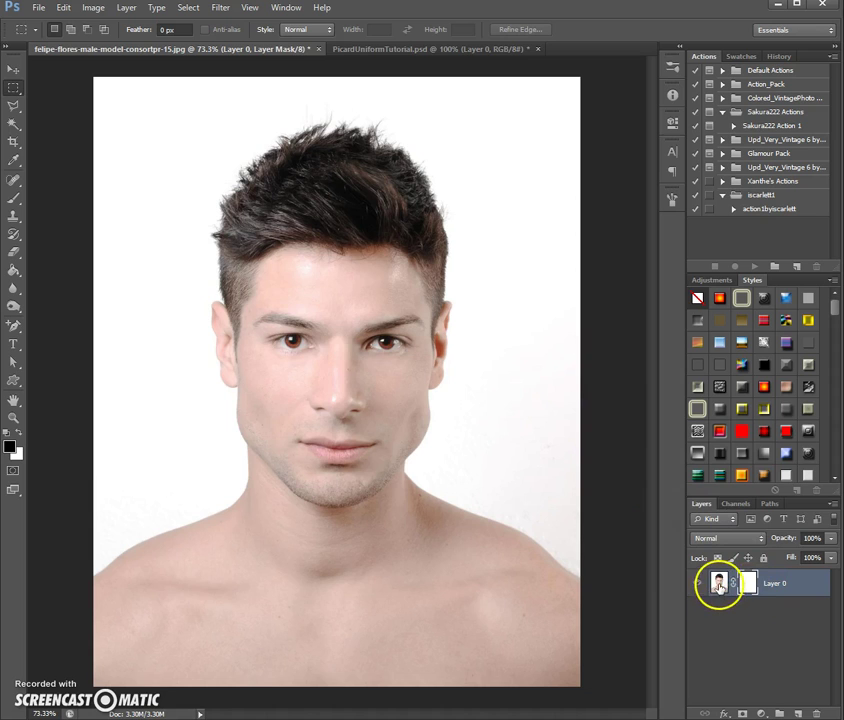
{"action": "left_click", "coordinate": [719, 583]}
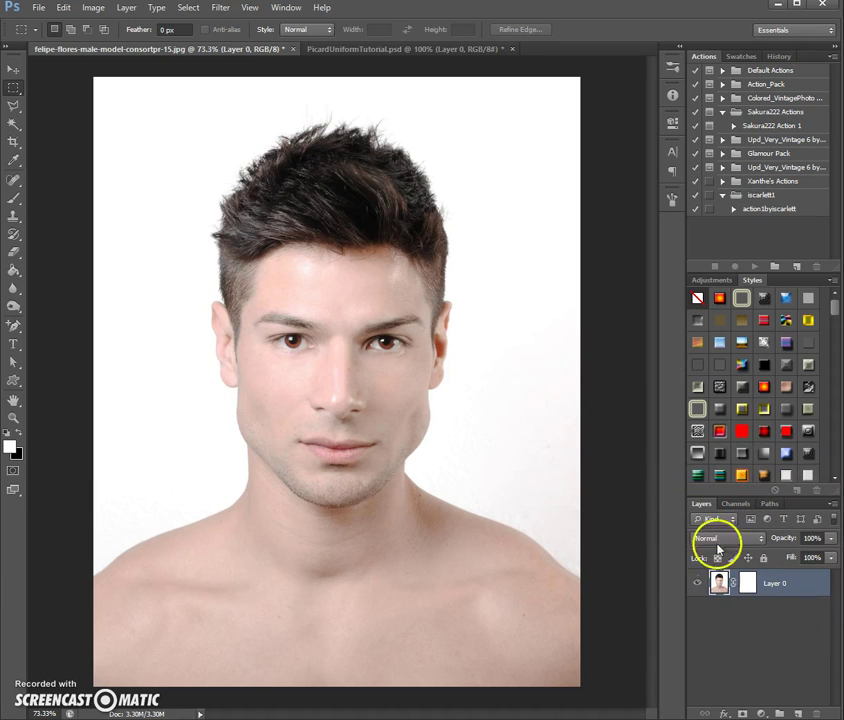
Compare the portrait's Red, Green and Blue channels for contrast between the hair and the background
{"action": "left_click", "coordinate": [737, 504]}
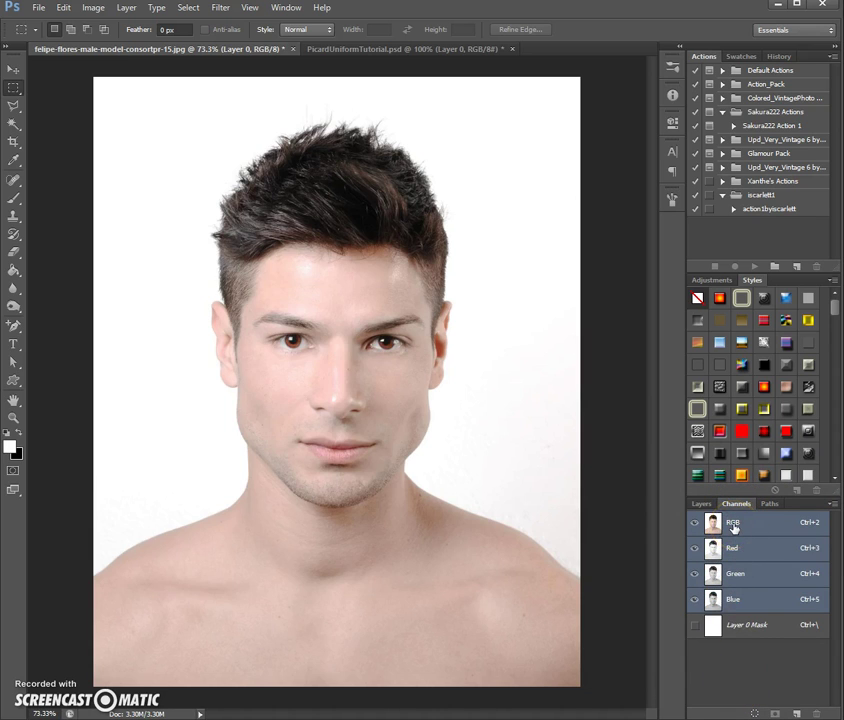
{"action": "left_click", "coordinate": [735, 524]}
{"action": "left_click", "coordinate": [624, 485]}
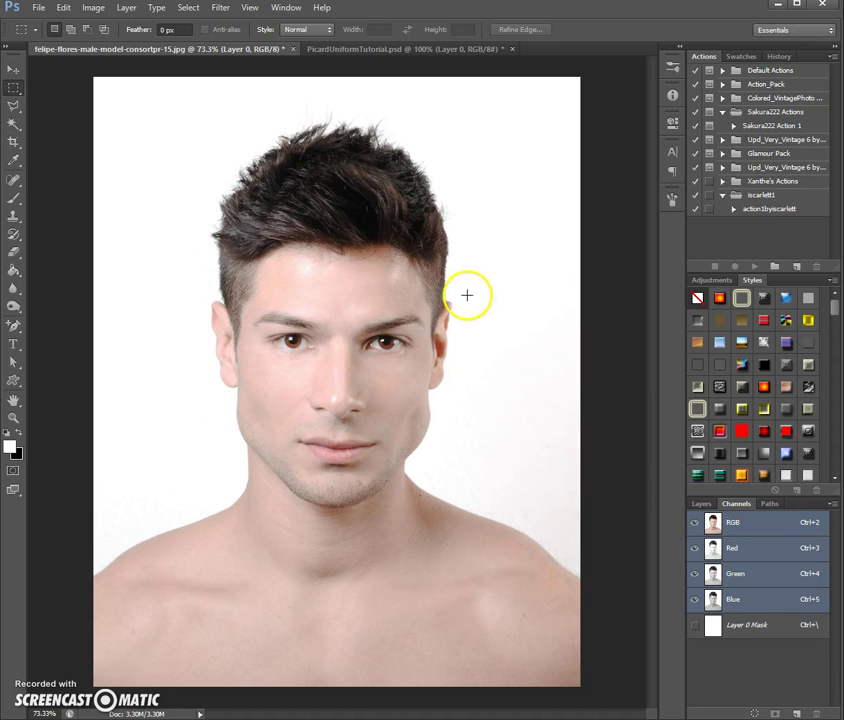
{"action": "left_click", "coordinate": [749, 553]}
{"action": "left_click", "coordinate": [746, 580]}
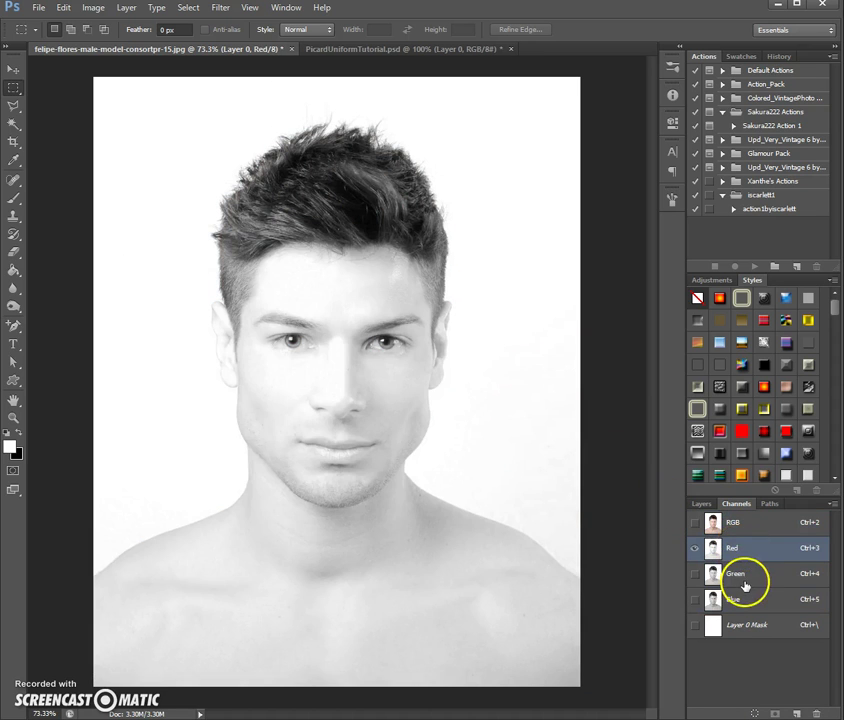
{"action": "left_click", "coordinate": [748, 599]}
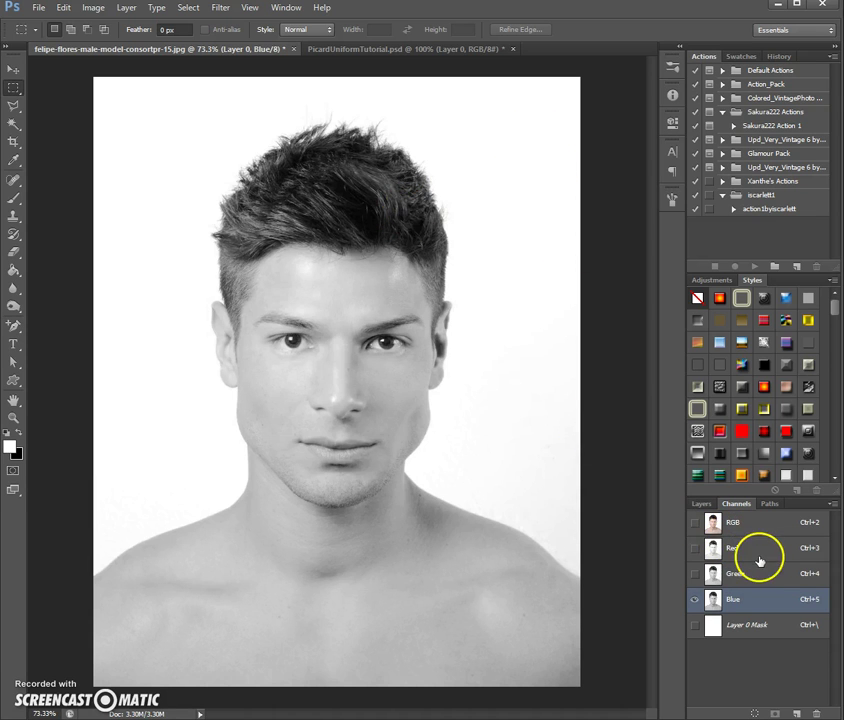
{"action": "left_click", "coordinate": [755, 558]}
{"action": "left_click", "coordinate": [745, 574]}
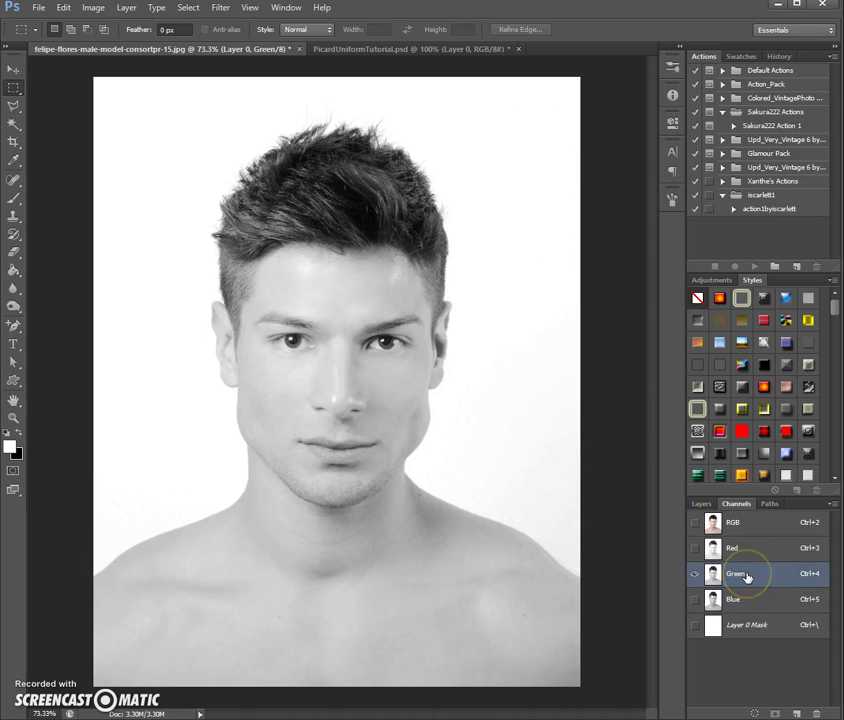
{"action": "left_click", "coordinate": [748, 601]}
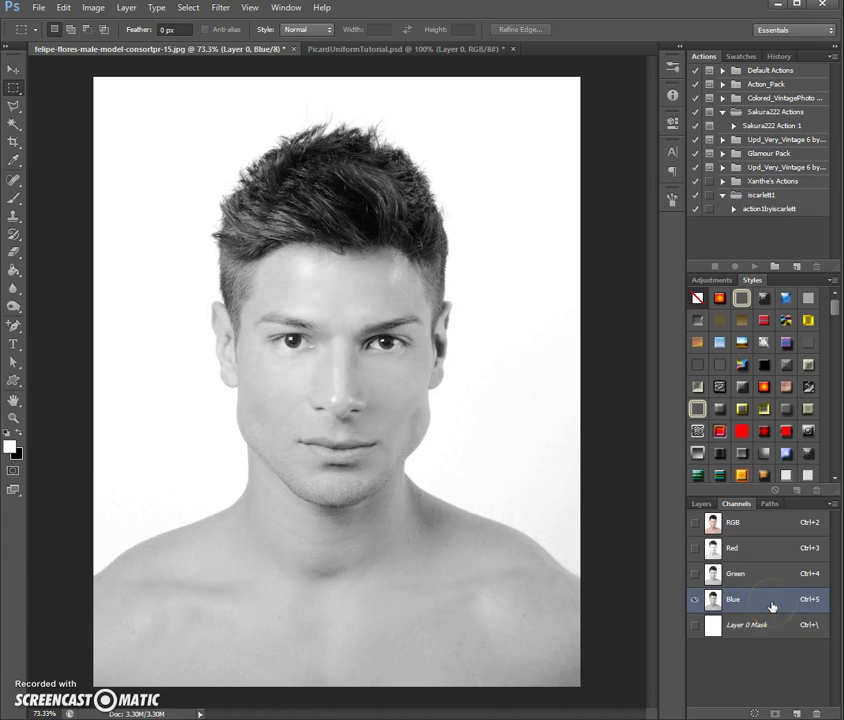
Duplicate the Blue channel
{"action": "right_click", "coordinate": [770, 605]}
{"action": "key", "text": "Escape"}
{"action": "left_click_drag", "start_coordinate": [750, 603], "coordinate": [797, 712]}
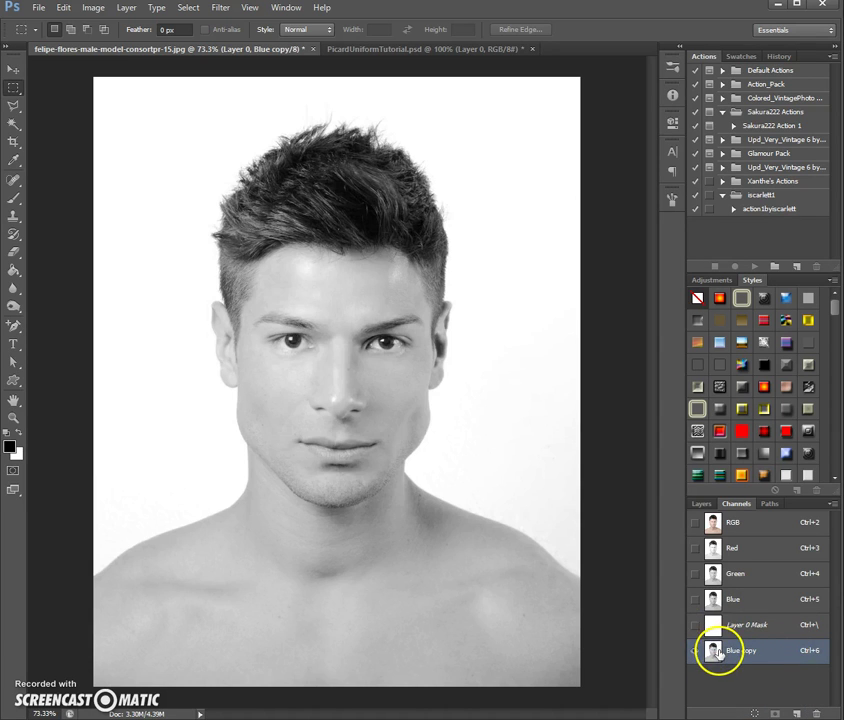
Apply Levels to the Blue copy channel with input levels of 38, 0.33 and 255
{"action": "left_click", "coordinate": [93, 9]}
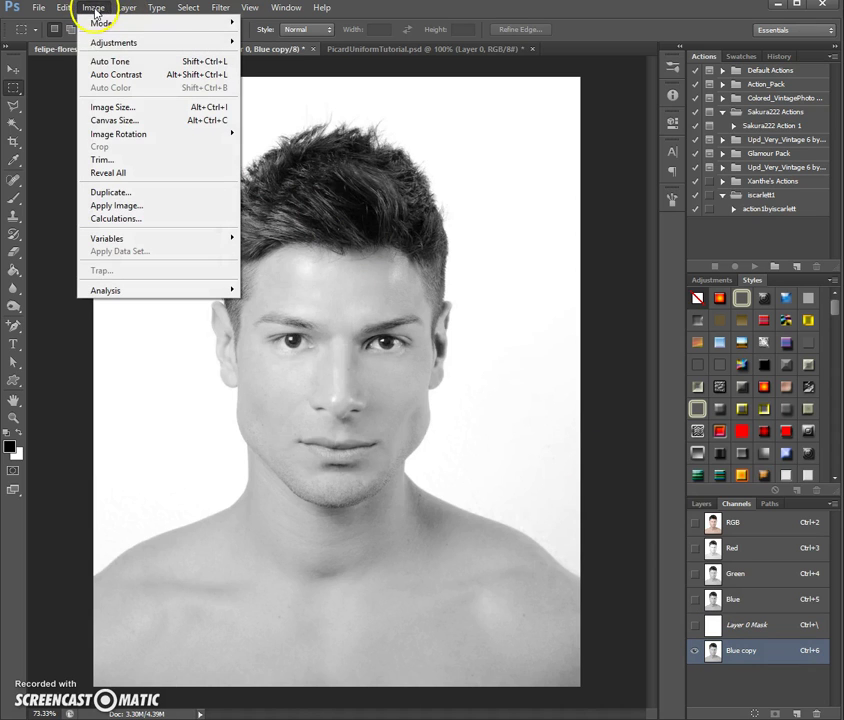
{"action": "mouse_move", "coordinate": [70, 42]}
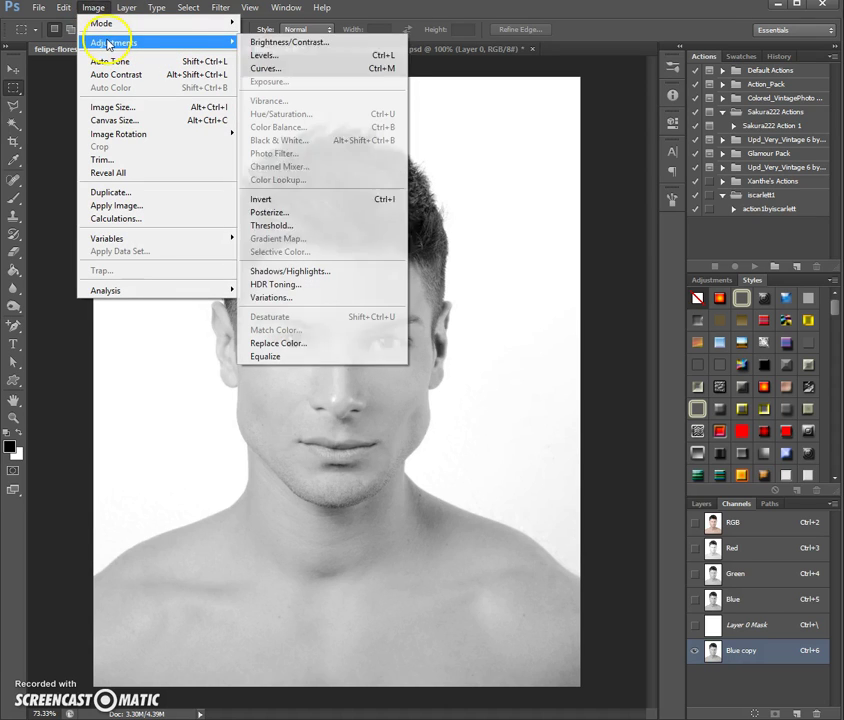
{"action": "left_click", "coordinate": [295, 57]}
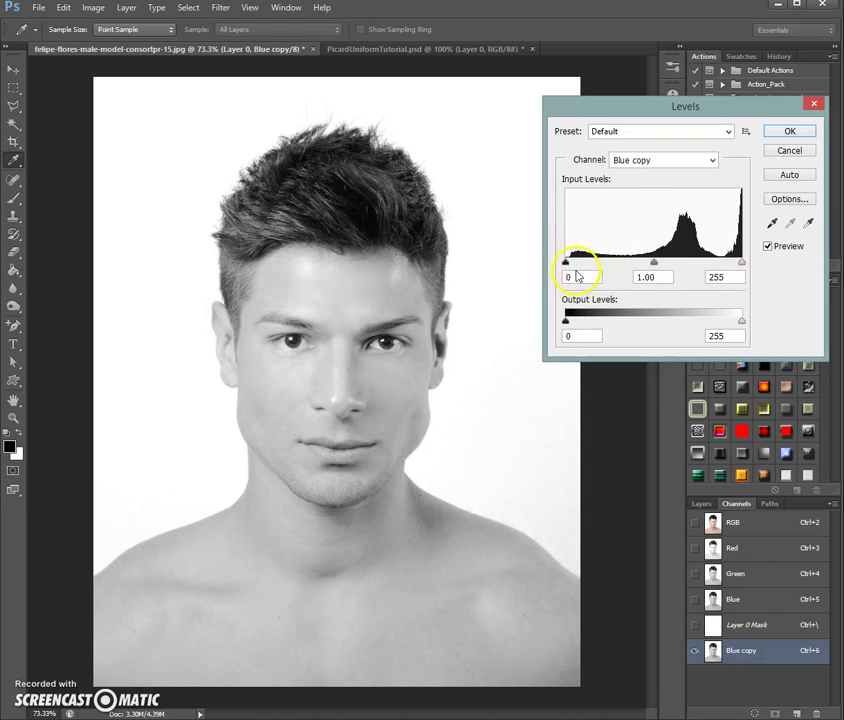
{"action": "mouse_move", "coordinate": [566, 260]}
{"action": "left_mouse_down"}
{"action": "mouse_move", "coordinate": [633, 256]}
{"action": "mouse_move", "coordinate": [566, 263]}
{"action": "left_mouse_up"}
{"action": "left_click_drag", "start_coordinate": [662, 263], "coordinate": [605, 268]}
{"action": "left_click_drag", "start_coordinate": [604, 266], "coordinate": [666, 268]}
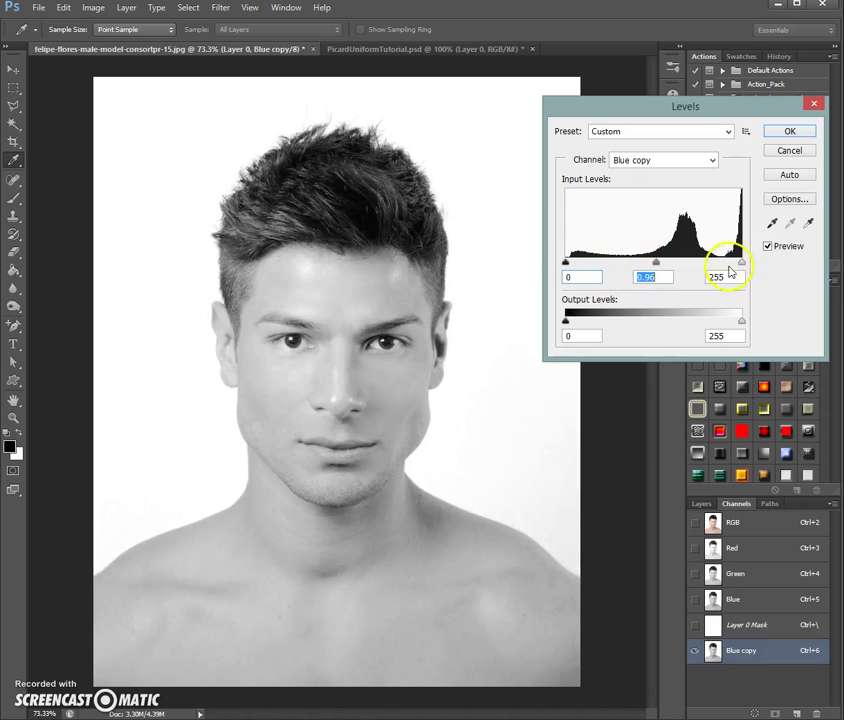
{"action": "mouse_move", "coordinate": [745, 266]}
{"action": "left_mouse_down"}
{"action": "mouse_move", "coordinate": [685, 270]}
{"action": "mouse_move", "coordinate": [723, 254]}
{"action": "mouse_move", "coordinate": [693, 271]}
{"action": "mouse_move", "coordinate": [748, 260]}
{"action": "left_mouse_up"}
{"action": "left_click", "coordinate": [715, 276]}
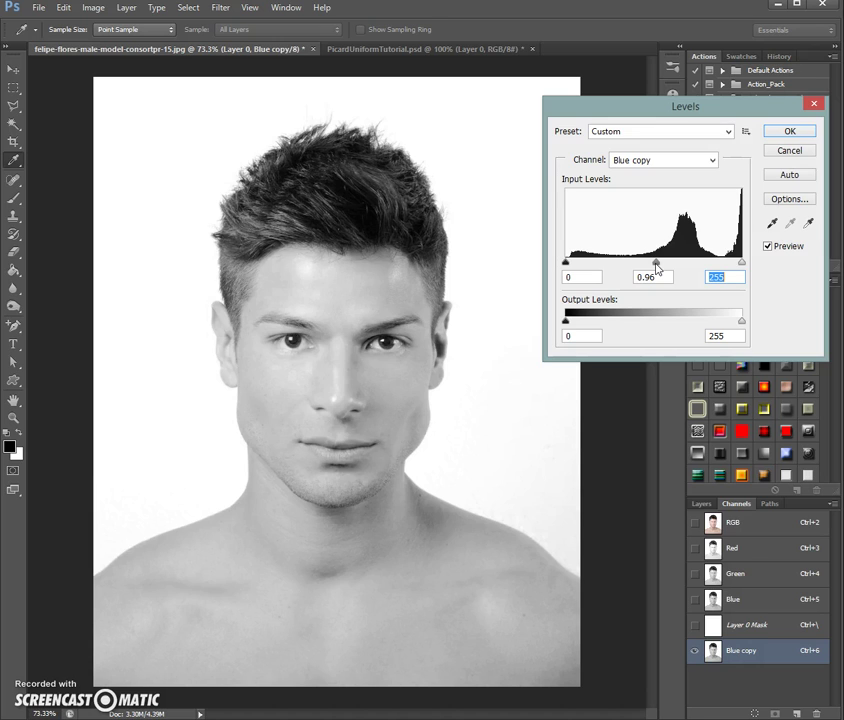
{"action": "left_click_drag", "start_coordinate": [656, 266], "coordinate": [696, 266]}
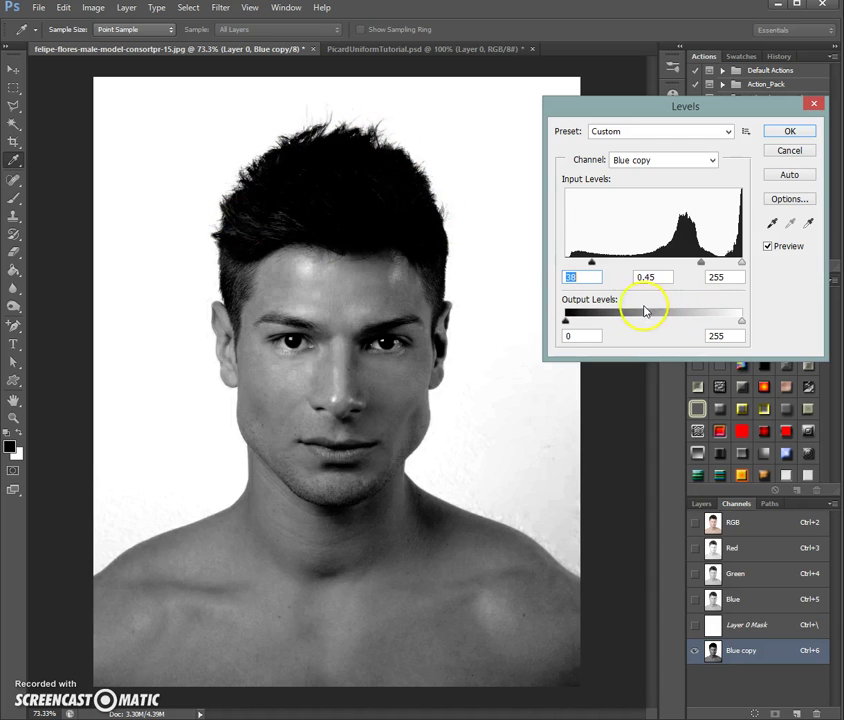
{"action": "left_click_drag", "start_coordinate": [703, 262], "coordinate": [709, 263]}
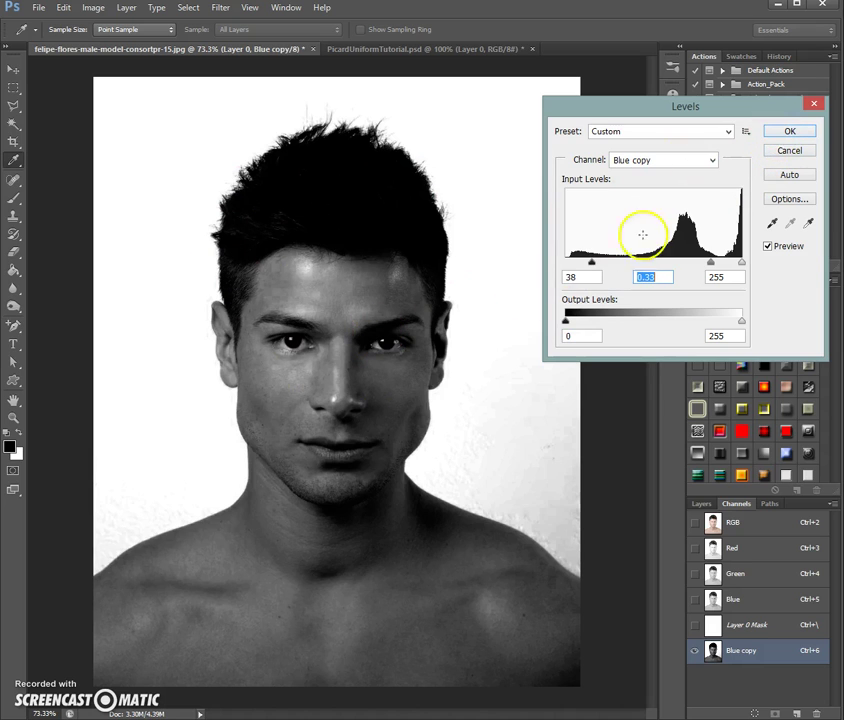
{"action": "left_click", "coordinate": [789, 133]}
{"action": "key", "text": "m"}
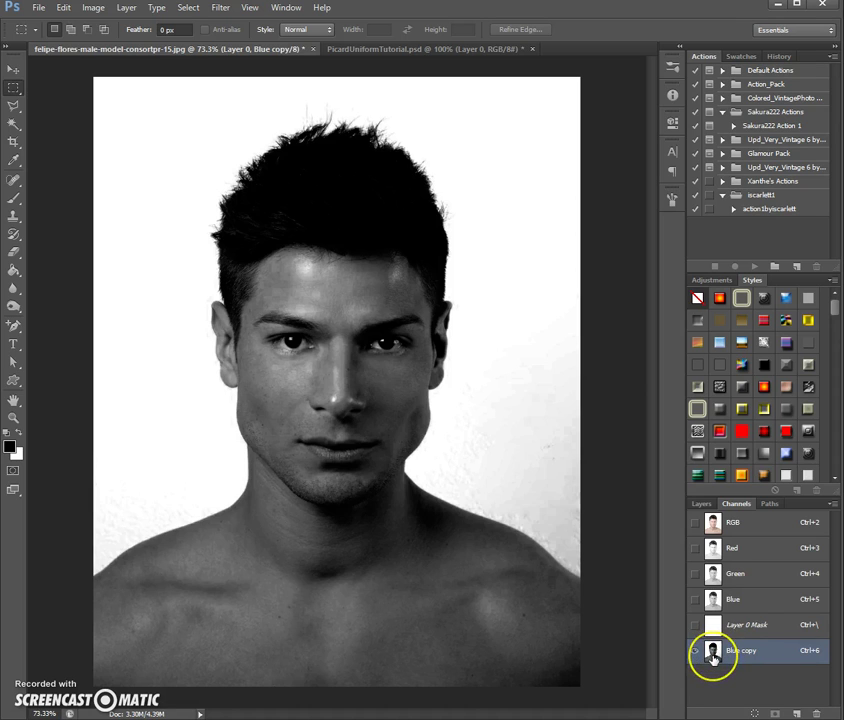
Load the Blue copy channel as a selection and make the mask of Layer 0 active
{"action": "key", "text": "ctrl+2"}
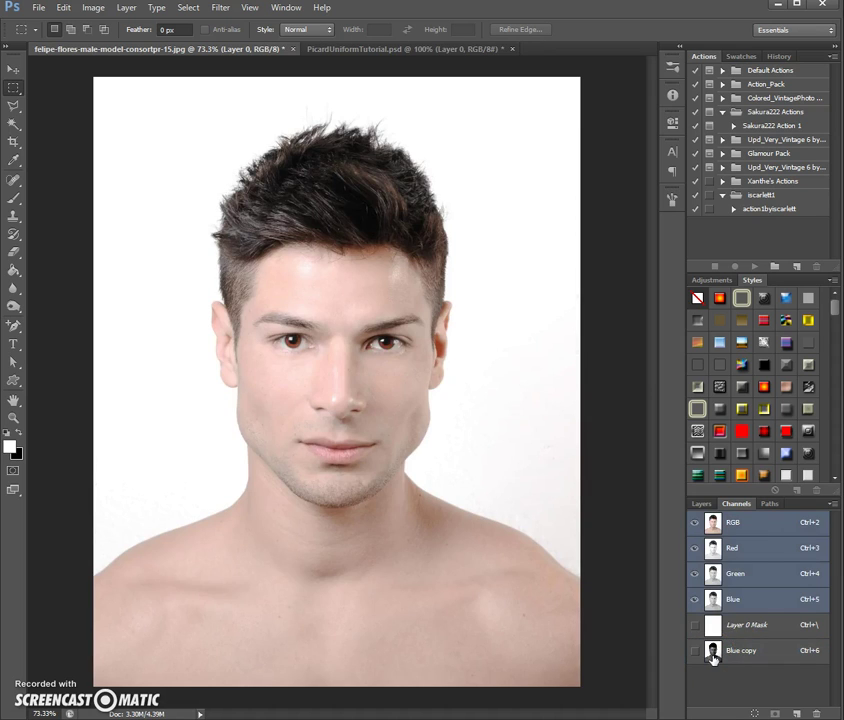
{"action": "left_click", "coordinate": [693, 652]}
{"action": "left_click", "coordinate": [710, 654]}
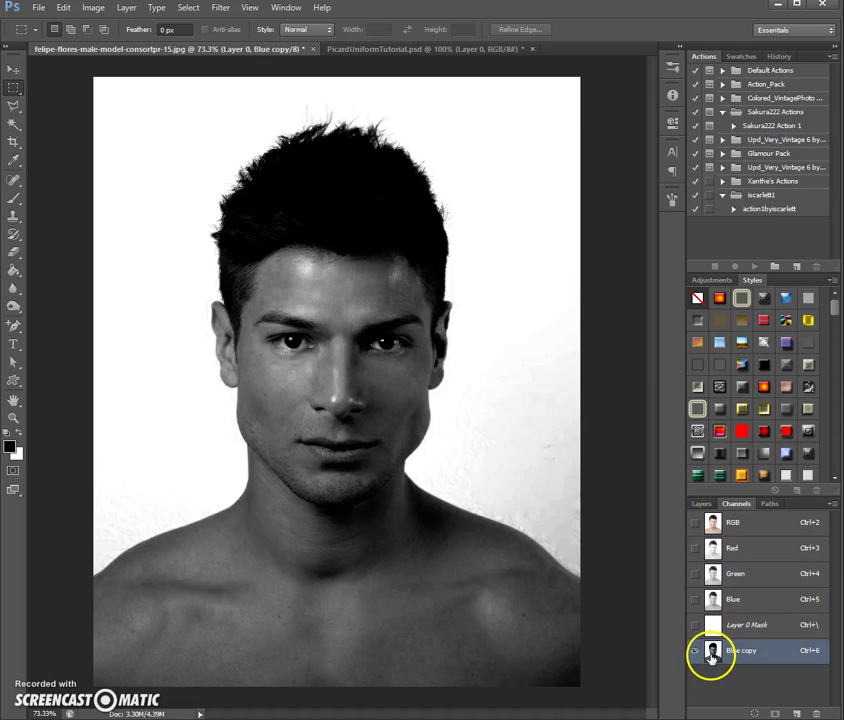
{"action": "left_click", "coordinate": [713, 655], "text": "ctrl"}
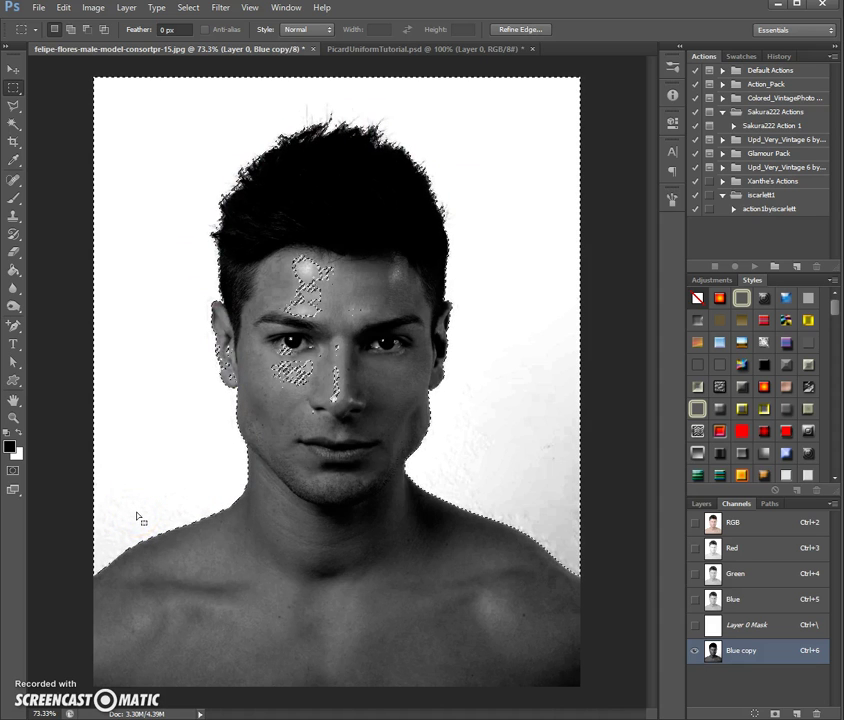
{"action": "left_click", "coordinate": [702, 503]}
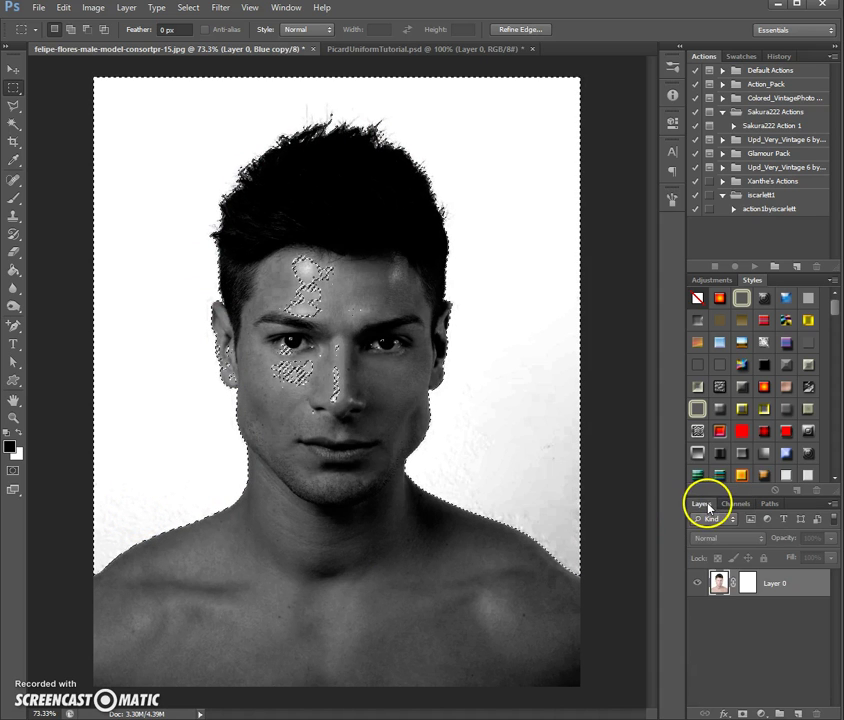
{"action": "left_click", "coordinate": [748, 585]}
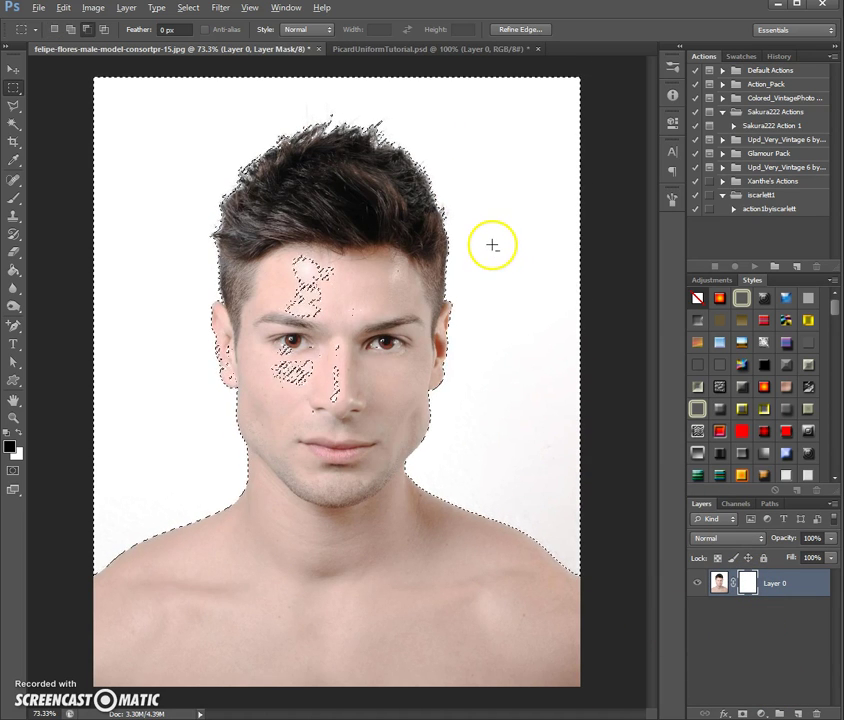
Set up the Brush tool with a soft round tip at 64 px size and 0% hardness
{"action": "scroll", "coordinate": [492, 245], "scroll_direction": "up", "scroll_amount": 4}
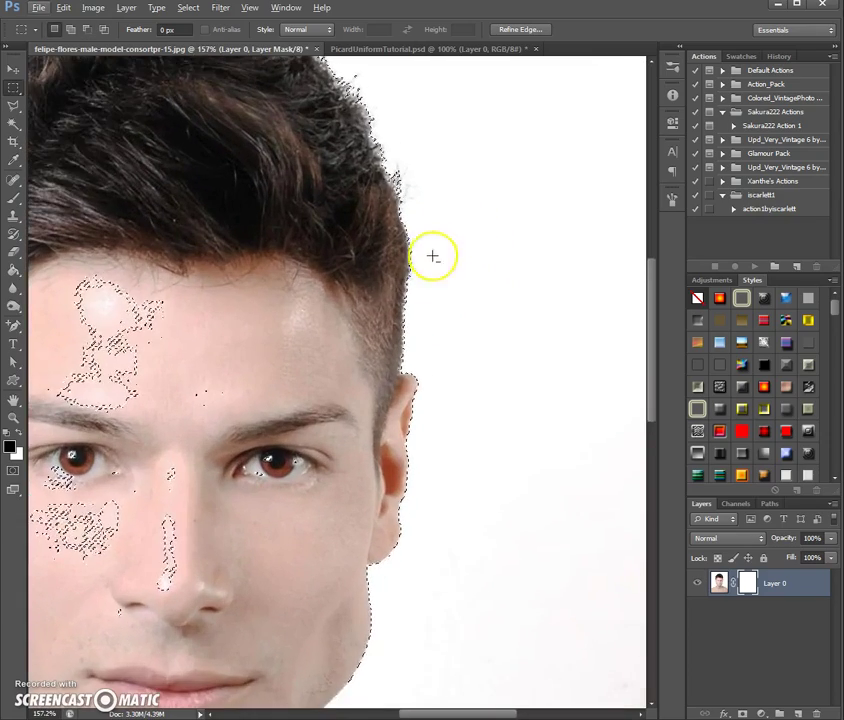
{"action": "scroll", "coordinate": [432, 256], "scroll_direction": "up", "scroll_amount": 1}
{"action": "scroll", "coordinate": [448, 311], "scroll_direction": "up", "scroll_amount": 2}
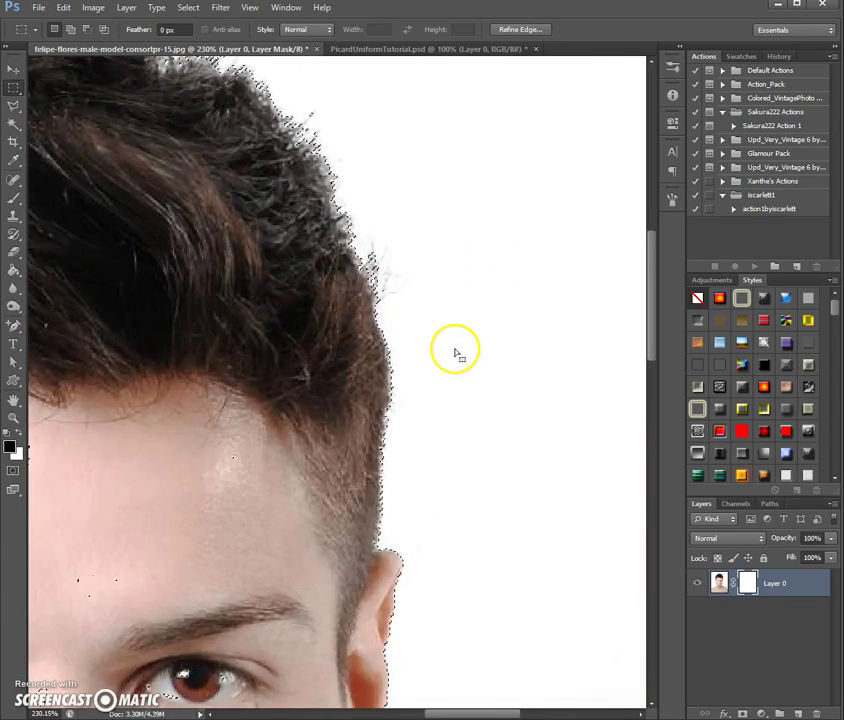
{"action": "scroll", "coordinate": [455, 350], "scroll_direction": "down", "scroll_amount": 2}
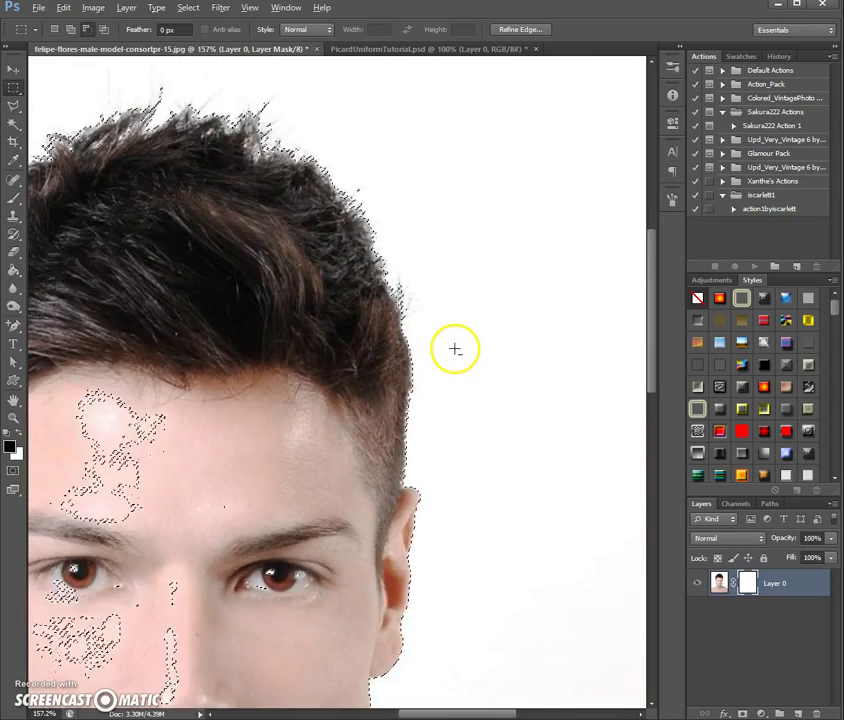
{"action": "left_click", "coordinate": [12, 199]}
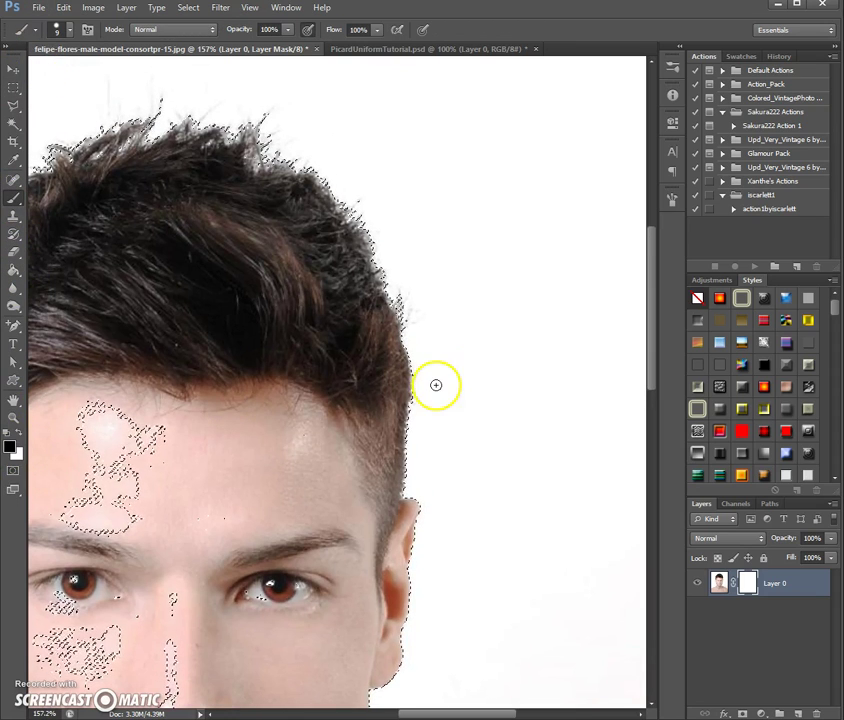
{"action": "left_click", "coordinate": [62, 30]}
{"action": "left_click_drag", "start_coordinate": [83, 71], "coordinate": [53, 76]}
{"action": "left_click", "coordinate": [72, 140]}
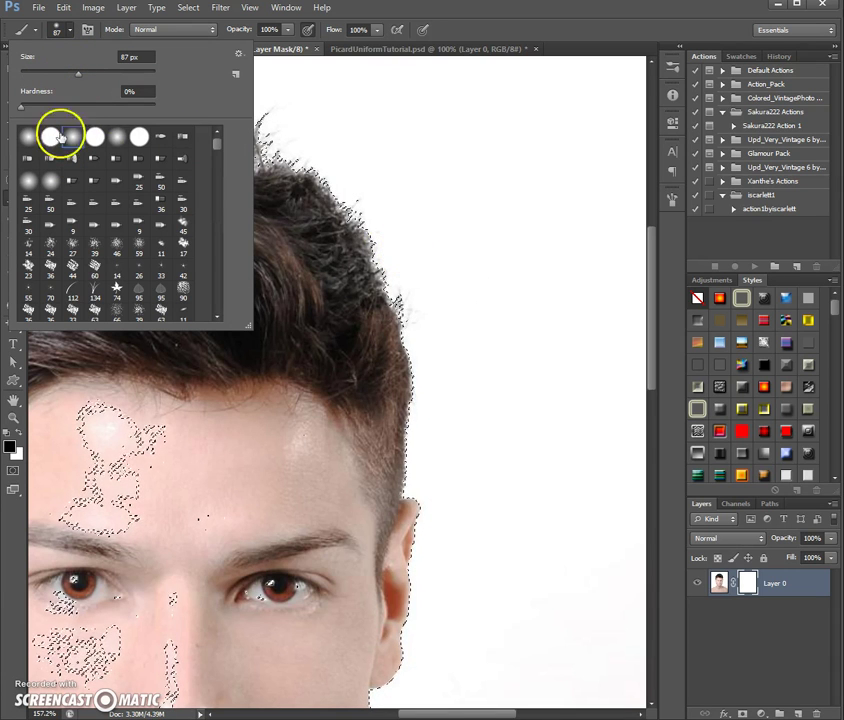
{"action": "left_click_drag", "start_coordinate": [77, 76], "coordinate": [66, 75]}
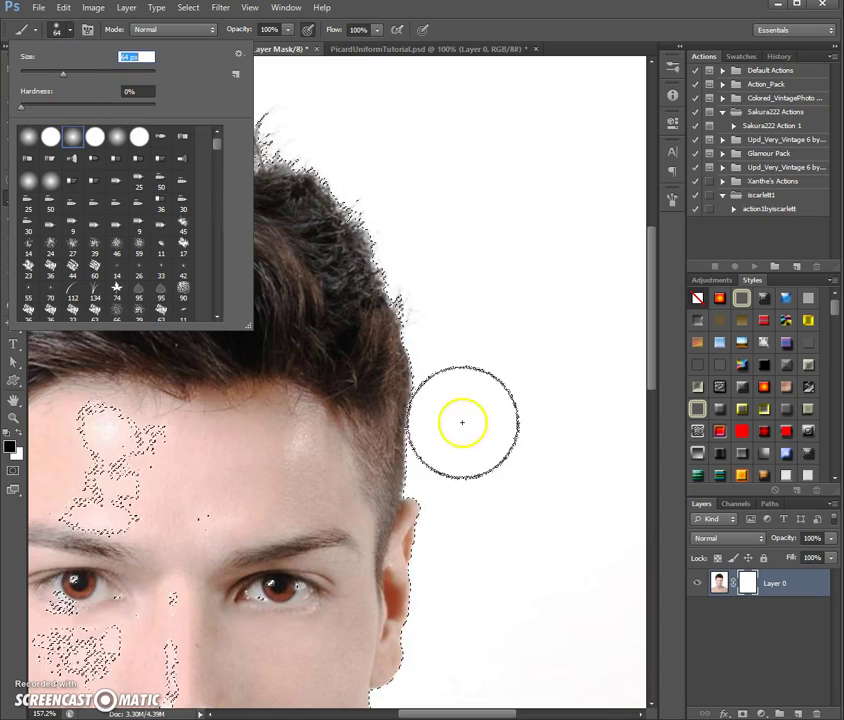
Paint black on Layer 0's mask around the hair and ears to hide the adjacent white background, and clear the selection
{"action": "left_click", "coordinate": [427, 487]}
{"action": "mouse_move", "coordinate": [430, 492]}
{"action": "left_mouse_down"}
{"action": "mouse_move", "coordinate": [430, 441]}
{"action": "mouse_move", "coordinate": [416, 452]}
{"action": "mouse_move", "coordinate": [359, 193]}
{"action": "mouse_move", "coordinate": [394, 270]}
{"action": "mouse_move", "coordinate": [245, 122]}
{"action": "mouse_move", "coordinate": [315, 188]}
{"action": "mouse_move", "coordinate": [220, 140]}
{"action": "mouse_move", "coordinate": [66, 160]}
{"action": "mouse_move", "coordinate": [160, 89]}
{"action": "mouse_move", "coordinate": [349, 122]}
{"action": "mouse_move", "coordinate": [371, 149]}
{"action": "mouse_move", "coordinate": [445, 411]}
{"action": "mouse_move", "coordinate": [452, 599]}
{"action": "mouse_move", "coordinate": [437, 496]}
{"action": "mouse_move", "coordinate": [415, 668]}
{"action": "mouse_move", "coordinate": [422, 571]}
{"action": "mouse_move", "coordinate": [418, 635]}
{"action": "left_mouse_up"}
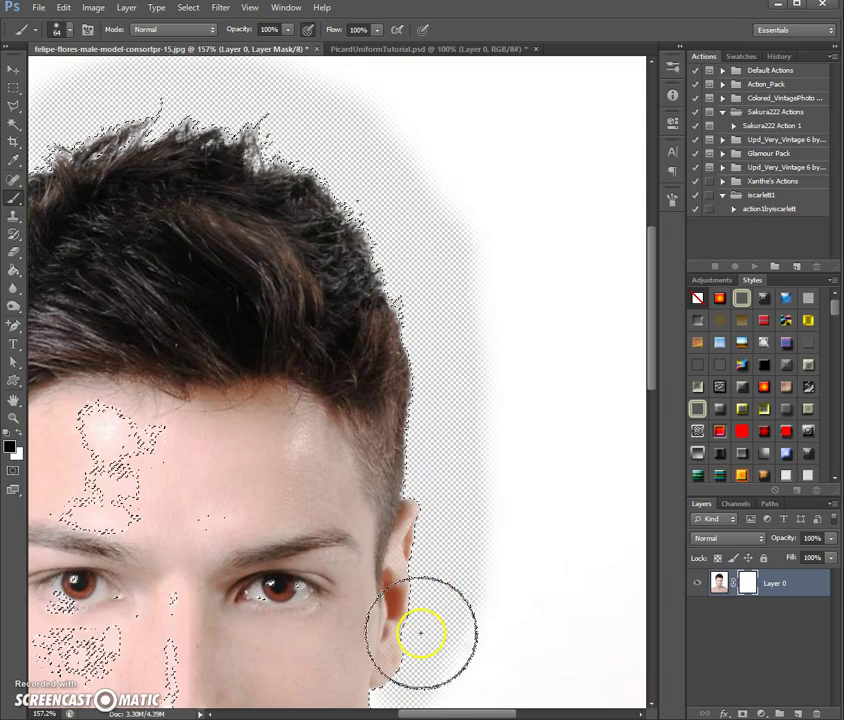
{"action": "left_click_drag", "start_coordinate": [415, 200], "coordinate": [72, 94]}
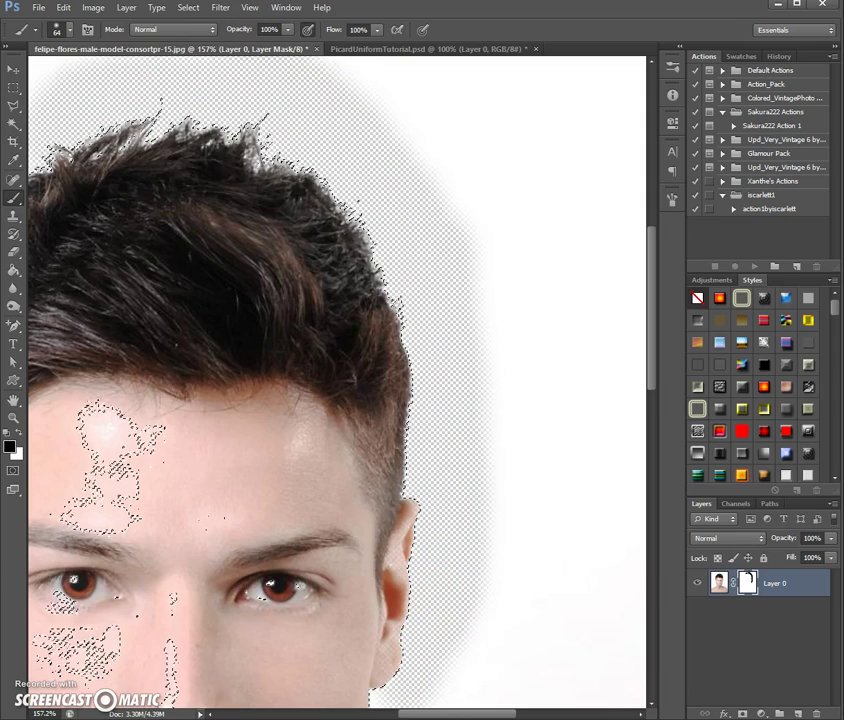
{"action": "left_click_drag", "start_coordinate": [510, 712], "coordinate": [447, 712]}
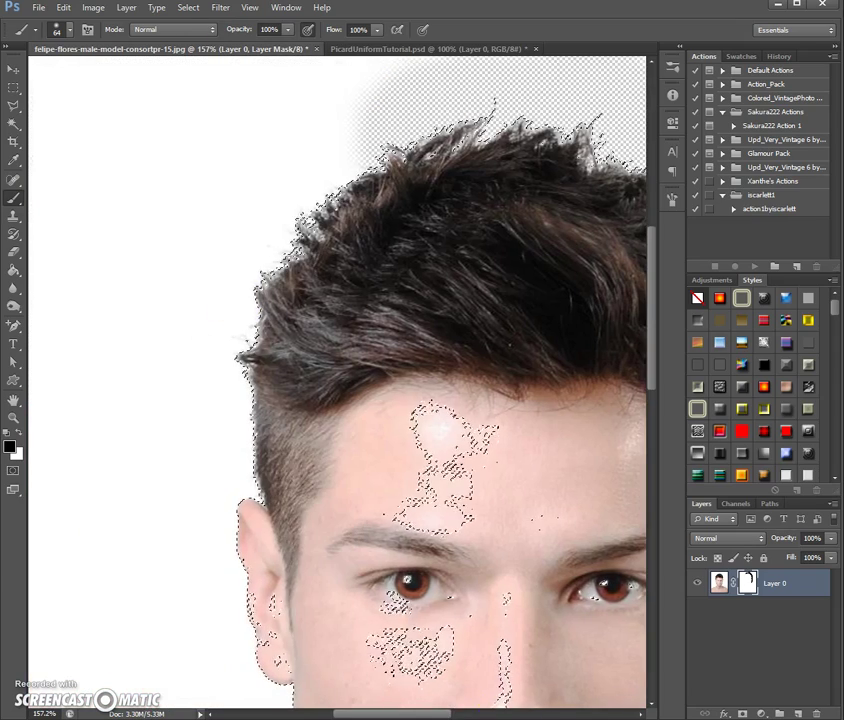
{"action": "mouse_move", "coordinate": [358, 175]}
{"action": "left_mouse_down"}
{"action": "mouse_move", "coordinate": [282, 282]}
{"action": "mouse_move", "coordinate": [432, 113]}
{"action": "mouse_move", "coordinate": [368, 172]}
{"action": "mouse_move", "coordinate": [282, 173]}
{"action": "mouse_move", "coordinate": [352, 172]}
{"action": "mouse_move", "coordinate": [256, 316]}
{"action": "mouse_move", "coordinate": [314, 222]}
{"action": "mouse_move", "coordinate": [268, 268]}
{"action": "mouse_move", "coordinate": [219, 462]}
{"action": "mouse_move", "coordinate": [238, 366]}
{"action": "mouse_move", "coordinate": [266, 498]}
{"action": "mouse_move", "coordinate": [261, 512]}
{"action": "mouse_move", "coordinate": [231, 462]}
{"action": "mouse_move", "coordinate": [263, 510]}
{"action": "mouse_move", "coordinate": [238, 448]}
{"action": "mouse_move", "coordinate": [239, 457]}
{"action": "mouse_move", "coordinate": [232, 366]}
{"action": "mouse_move", "coordinate": [206, 389]}
{"action": "mouse_move", "coordinate": [211, 568]}
{"action": "mouse_move", "coordinate": [230, 612]}
{"action": "mouse_move", "coordinate": [221, 533]}
{"action": "mouse_move", "coordinate": [213, 599]}
{"action": "mouse_move", "coordinate": [186, 320]}
{"action": "mouse_move", "coordinate": [316, 161]}
{"action": "left_mouse_up"}
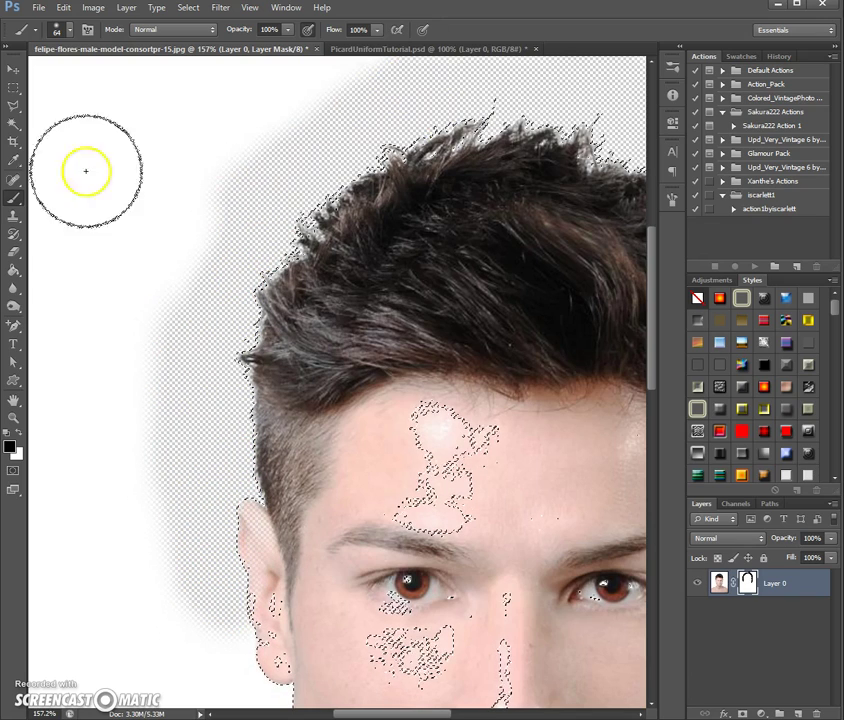
{"action": "left_click", "coordinate": [16, 92]}
{"action": "left_click", "coordinate": [270, 245]}
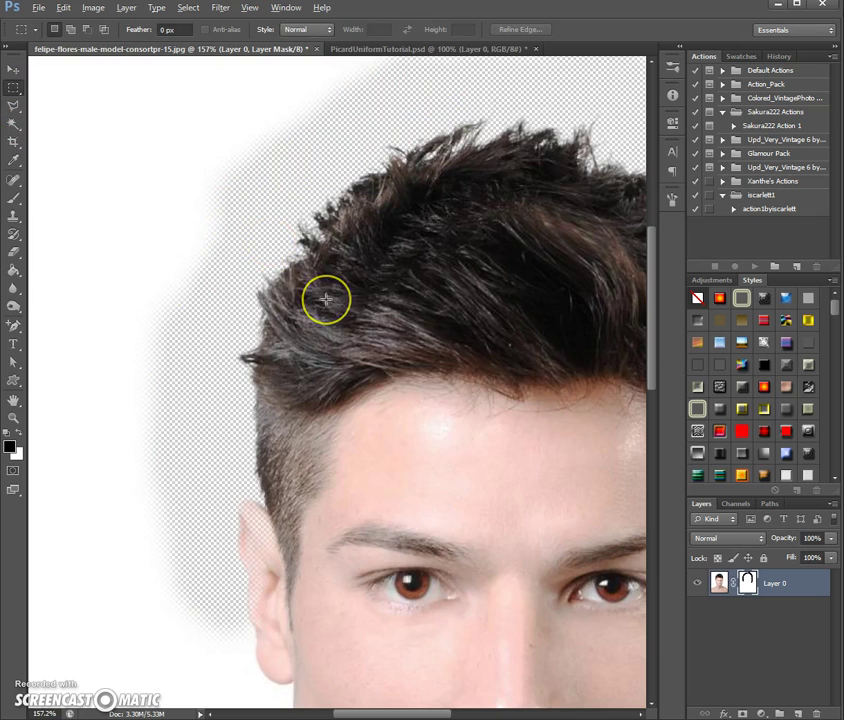
Add a new layer beneath Layer 0 and fill it with black
{"action": "scroll", "coordinate": [326, 299], "scroll_direction": "down", "scroll_amount": 4}
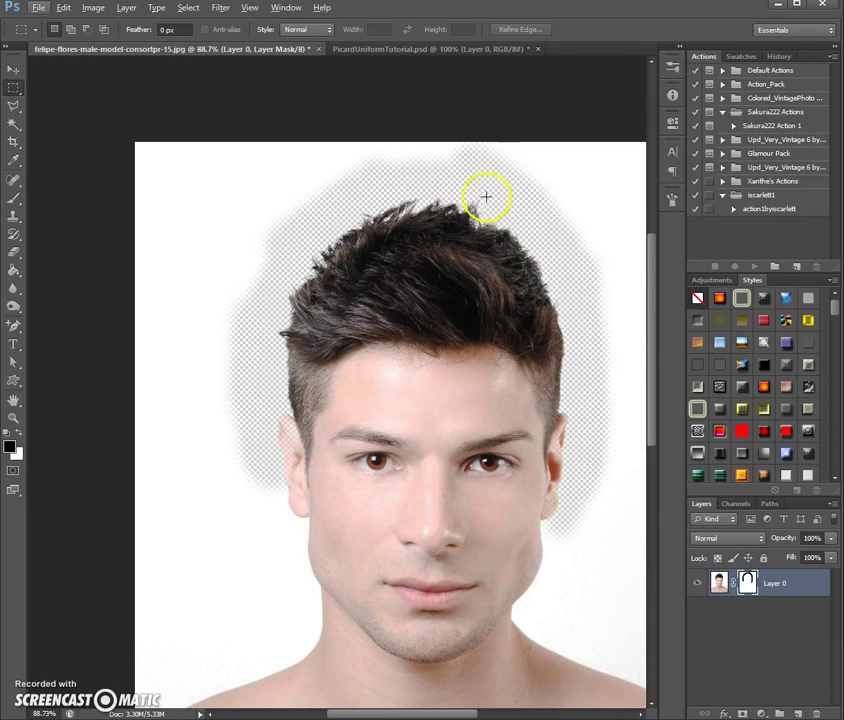
{"action": "left_click", "coordinate": [797, 713]}
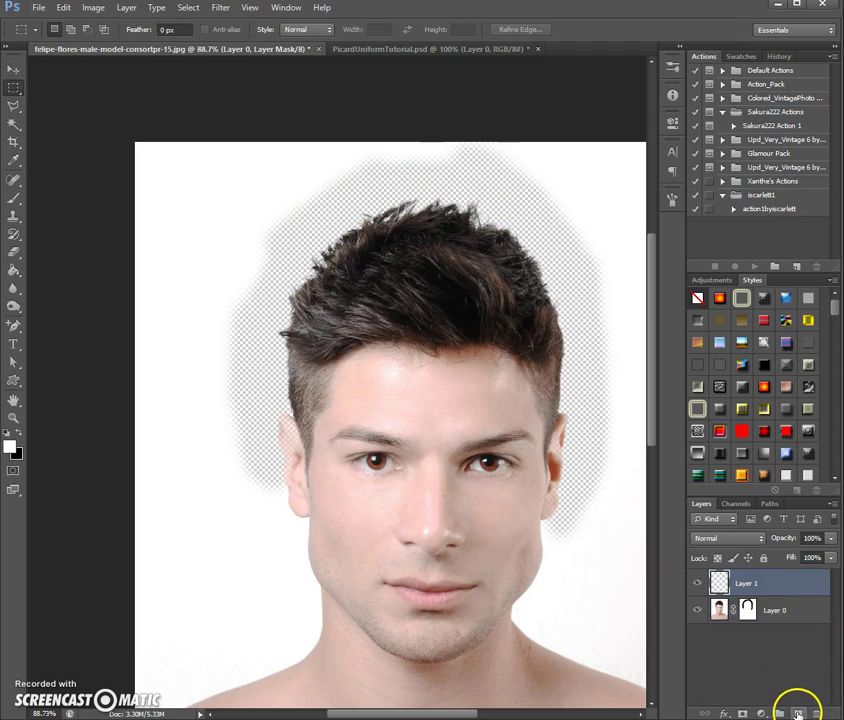
{"action": "left_click_drag", "start_coordinate": [795, 597], "coordinate": [795, 655]}
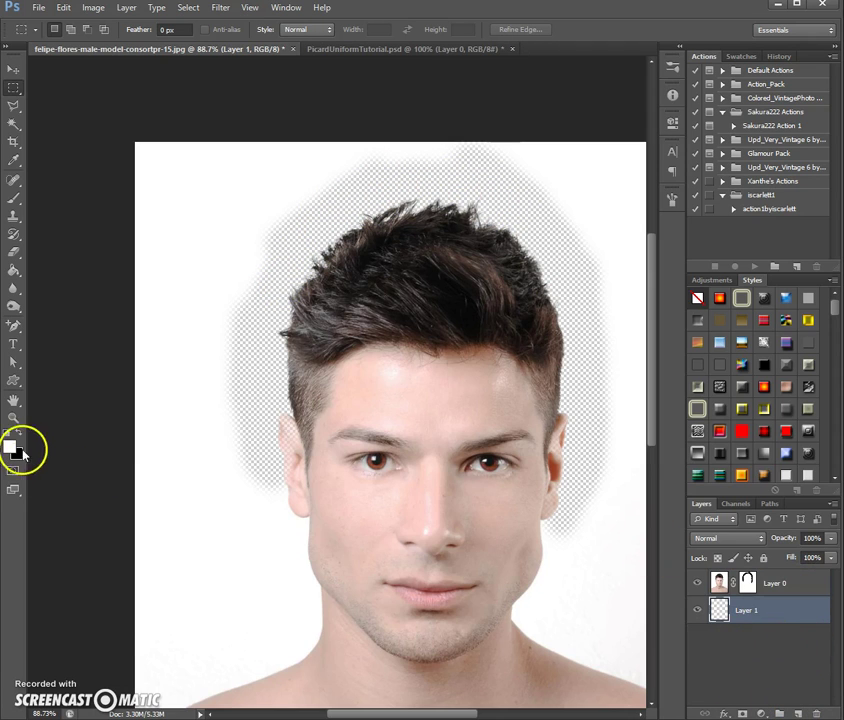
{"action": "left_click", "coordinate": [13, 268]}
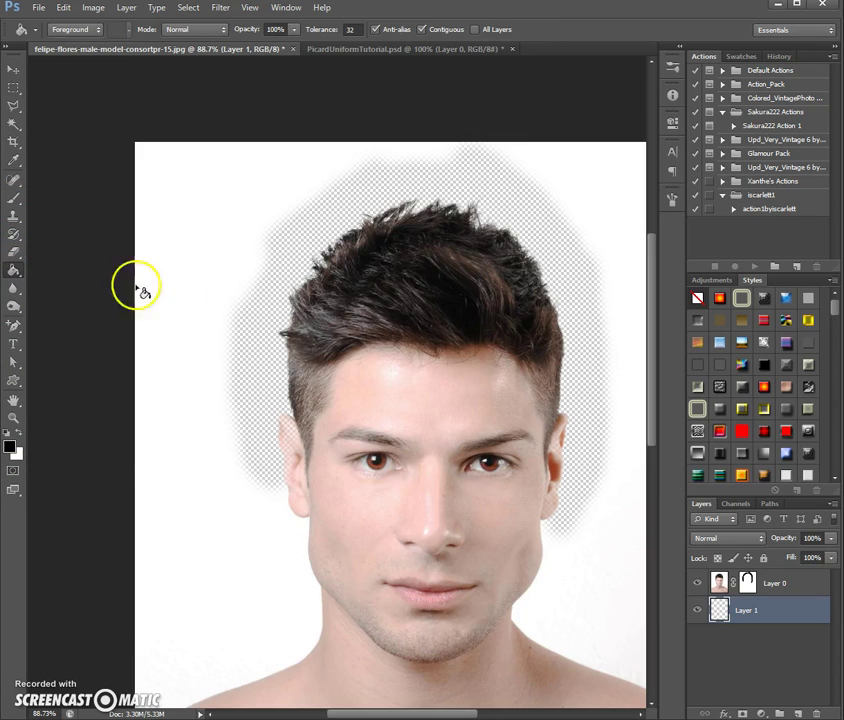
{"action": "left_click", "coordinate": [247, 292]}
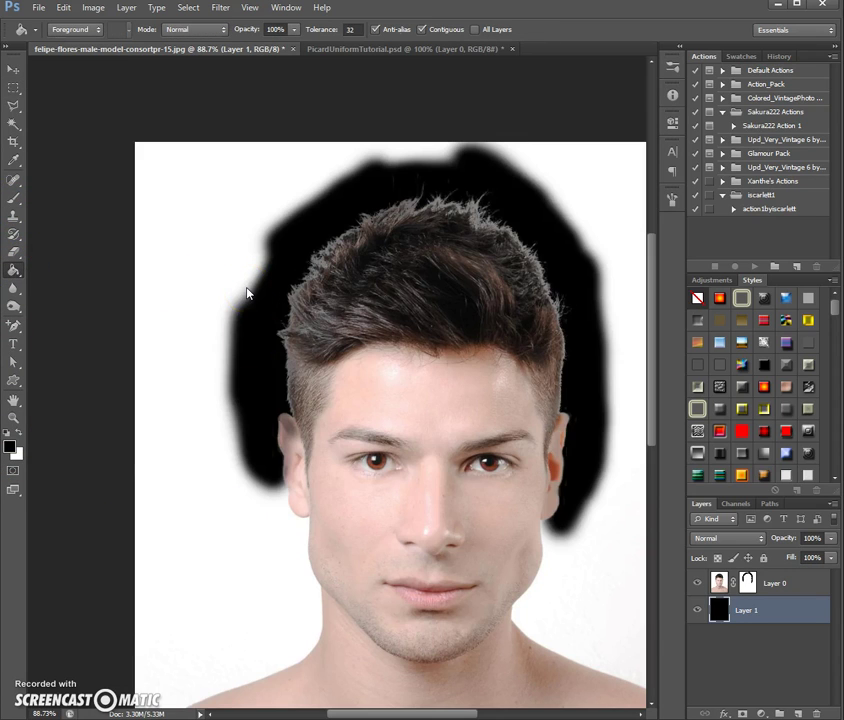
Make Layer 0's mask active and set the Brush tool to a hard round tip at 64 px and 100% hardness
{"action": "left_click", "coordinate": [748, 585]}
{"action": "left_click", "coordinate": [14, 197]}
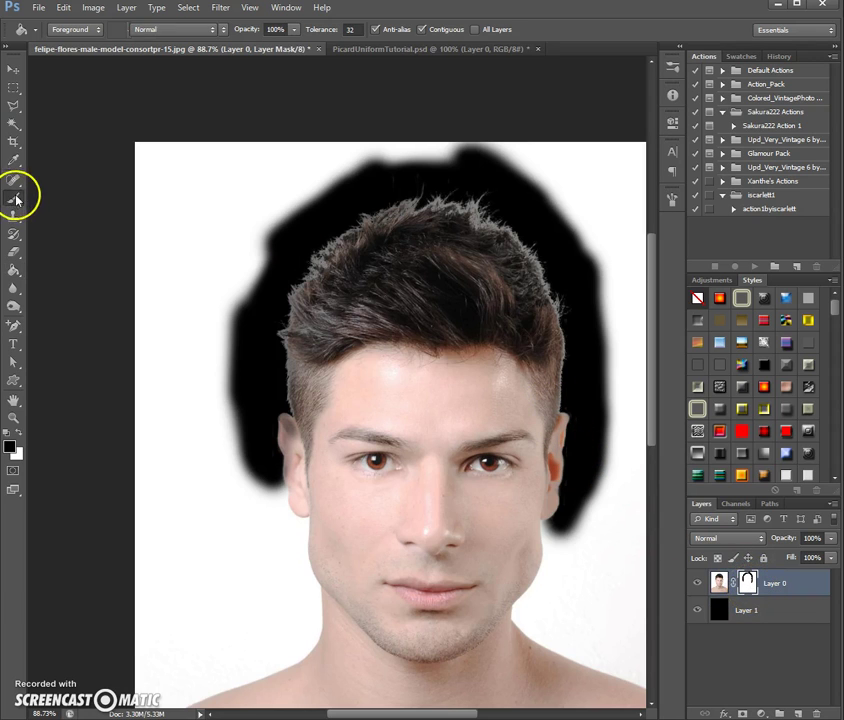
{"action": "left_click", "coordinate": [70, 31]}
{"action": "left_click", "coordinate": [50, 137]}
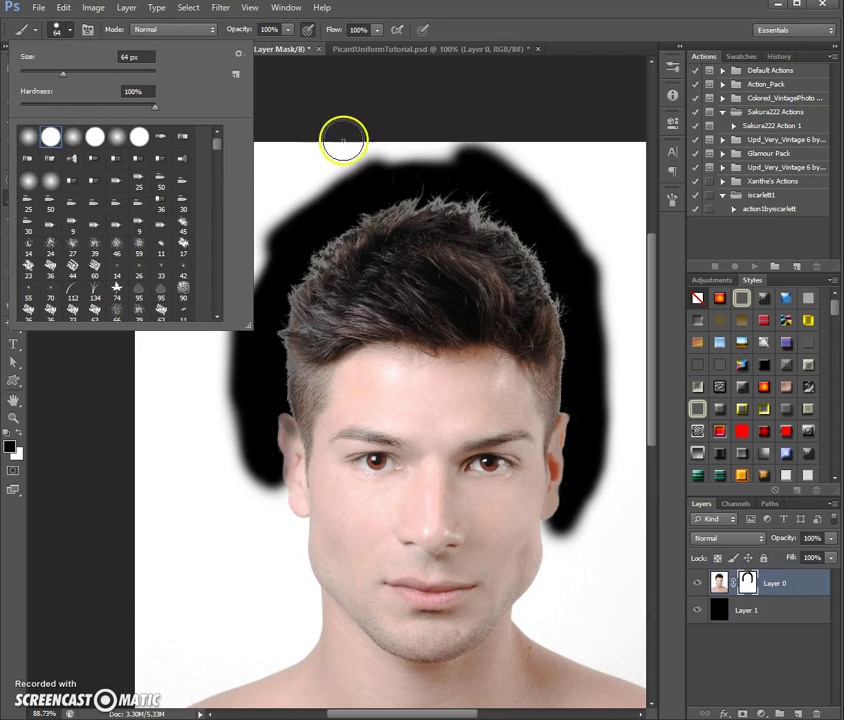
Paint black on Layer 0's mask over the remaining white background around the head and down toward the shoulders
{"action": "mouse_move", "coordinate": [460, 141]}
{"action": "left_mouse_down"}
{"action": "mouse_move", "coordinate": [80, 148]}
{"action": "mouse_move", "coordinate": [396, 156]}
{"action": "mouse_move", "coordinate": [76, 180]}
{"action": "mouse_move", "coordinate": [306, 170]}
{"action": "mouse_move", "coordinate": [233, 240]}
{"action": "mouse_move", "coordinate": [319, 178]}
{"action": "mouse_move", "coordinate": [261, 250]}
{"action": "mouse_move", "coordinate": [227, 320]}
{"action": "mouse_move", "coordinate": [225, 399]}
{"action": "mouse_move", "coordinate": [243, 451]}
{"action": "mouse_move", "coordinate": [239, 474]}
{"action": "mouse_move", "coordinate": [126, 478]}
{"action": "mouse_move", "coordinate": [189, 154]}
{"action": "mouse_move", "coordinate": [136, 394]}
{"action": "mouse_move", "coordinate": [139, 212]}
{"action": "mouse_move", "coordinate": [173, 172]}
{"action": "mouse_move", "coordinate": [187, 248]}
{"action": "mouse_move", "coordinate": [231, 258]}
{"action": "mouse_move", "coordinate": [229, 220]}
{"action": "mouse_move", "coordinate": [155, 455]}
{"action": "mouse_move", "coordinate": [183, 461]}
{"action": "mouse_move", "coordinate": [207, 383]}
{"action": "mouse_move", "coordinate": [181, 381]}
{"action": "mouse_move", "coordinate": [175, 452]}
{"action": "left_mouse_up"}
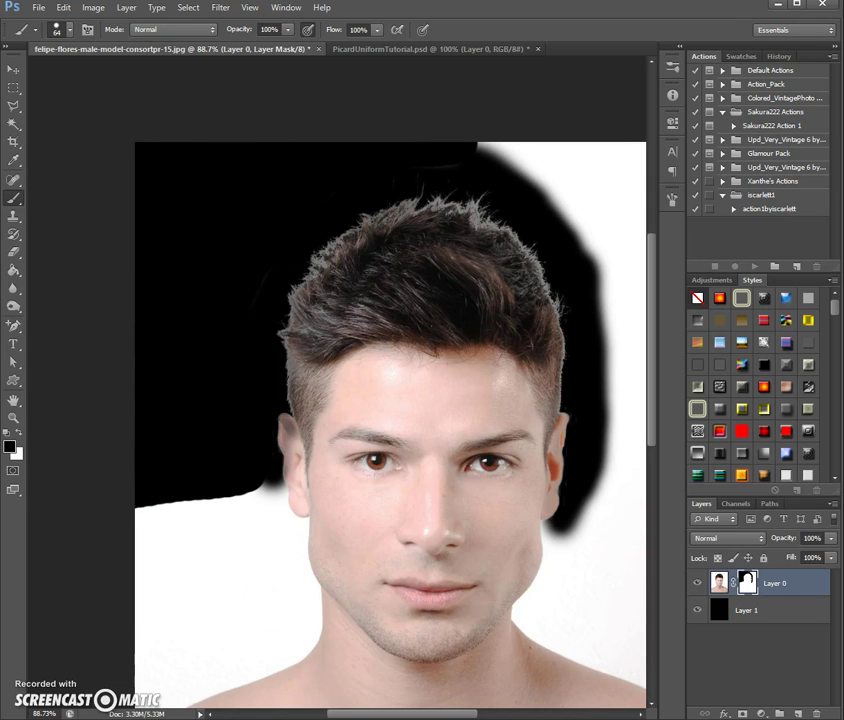
{"action": "left_click_drag", "start_coordinate": [366, 714], "coordinate": [436, 712]}
{"action": "left_click_drag", "start_coordinate": [222, 160], "coordinate": [418, 165]}
{"action": "mouse_move", "coordinate": [422, 235]}
{"action": "left_mouse_down"}
{"action": "mouse_move", "coordinate": [406, 456]}
{"action": "mouse_move", "coordinate": [405, 371]}
{"action": "mouse_move", "coordinate": [432, 492]}
{"action": "mouse_move", "coordinate": [420, 367]}
{"action": "mouse_move", "coordinate": [394, 540]}
{"action": "mouse_move", "coordinate": [348, 535]}
{"action": "mouse_move", "coordinate": [339, 455]}
{"action": "mouse_move", "coordinate": [300, 514]}
{"action": "mouse_move", "coordinate": [298, 507]}
{"action": "mouse_move", "coordinate": [335, 298]}
{"action": "mouse_move", "coordinate": [353, 272]}
{"action": "mouse_move", "coordinate": [339, 384]}
{"action": "mouse_move", "coordinate": [273, 205]}
{"action": "mouse_move", "coordinate": [222, 165]}
{"action": "mouse_move", "coordinate": [323, 253]}
{"action": "mouse_move", "coordinate": [266, 144]}
{"action": "mouse_move", "coordinate": [338, 244]}
{"action": "mouse_move", "coordinate": [316, 208]}
{"action": "mouse_move", "coordinate": [367, 202]}
{"action": "mouse_move", "coordinate": [399, 138]}
{"action": "mouse_move", "coordinate": [410, 268]}
{"action": "mouse_move", "coordinate": [380, 460]}
{"action": "mouse_move", "coordinate": [393, 281]}
{"action": "mouse_move", "coordinate": [346, 465]}
{"action": "mouse_move", "coordinate": [328, 466]}
{"action": "mouse_move", "coordinate": [289, 536]}
{"action": "mouse_move", "coordinate": [303, 572]}
{"action": "mouse_move", "coordinate": [422, 667]}
{"action": "mouse_move", "coordinate": [334, 572]}
{"action": "mouse_move", "coordinate": [441, 679]}
{"action": "mouse_move", "coordinate": [372, 568]}
{"action": "mouse_move", "coordinate": [366, 522]}
{"action": "mouse_move", "coordinate": [511, 639]}
{"action": "mouse_move", "coordinate": [416, 524]}
{"action": "mouse_move", "coordinate": [445, 591]}
{"action": "left_mouse_up"}
{"action": "left_click_drag", "start_coordinate": [482, 712], "coordinate": [397, 712]}
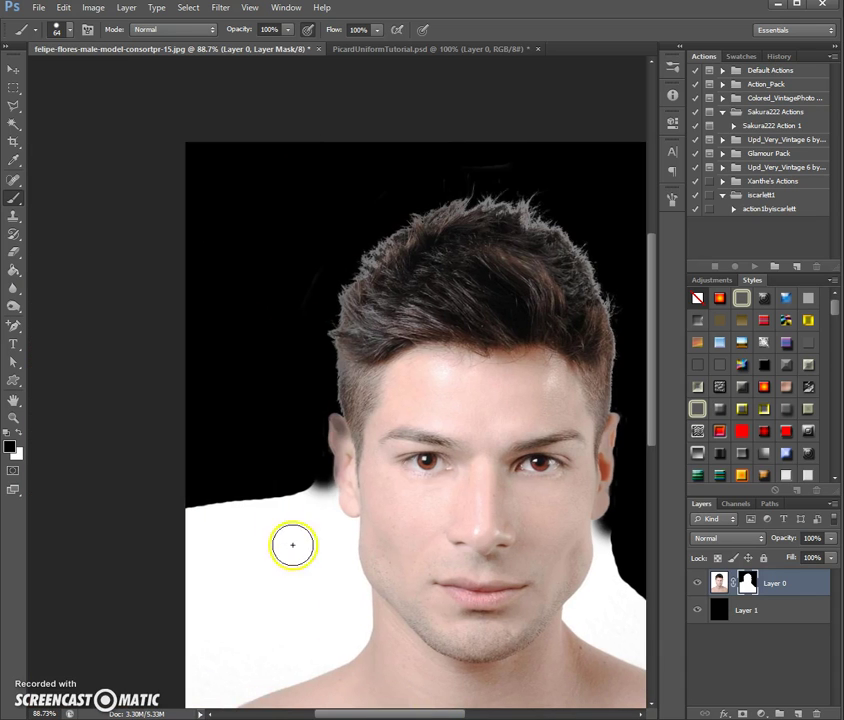
{"action": "mouse_move", "coordinate": [301, 484]}
{"action": "left_mouse_down"}
{"action": "mouse_move", "coordinate": [339, 624]}
{"action": "mouse_move", "coordinate": [164, 686]}
{"action": "mouse_move", "coordinate": [292, 622]}
{"action": "mouse_move", "coordinate": [280, 499]}
{"action": "mouse_move", "coordinate": [149, 627]}
{"action": "mouse_move", "coordinate": [175, 661]}
{"action": "mouse_move", "coordinate": [200, 484]}
{"action": "mouse_move", "coordinate": [243, 481]}
{"action": "mouse_move", "coordinate": [245, 537]}
{"action": "mouse_move", "coordinate": [218, 486]}
{"action": "left_mouse_up"}
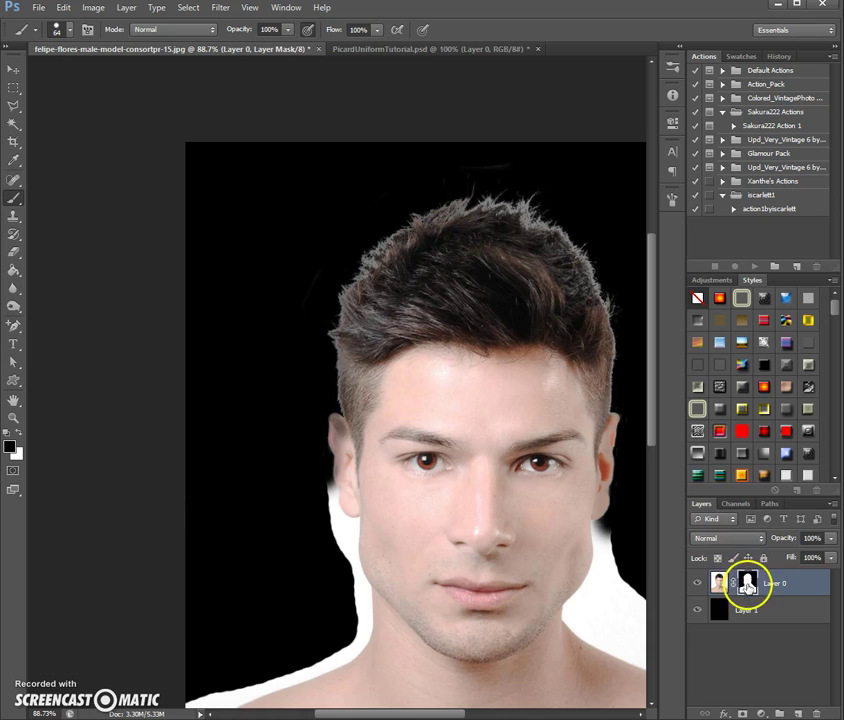
Add a new layer above Layer 0 and turn it into a clipping mask on Layer 0
{"action": "left_click", "coordinate": [784, 586]}
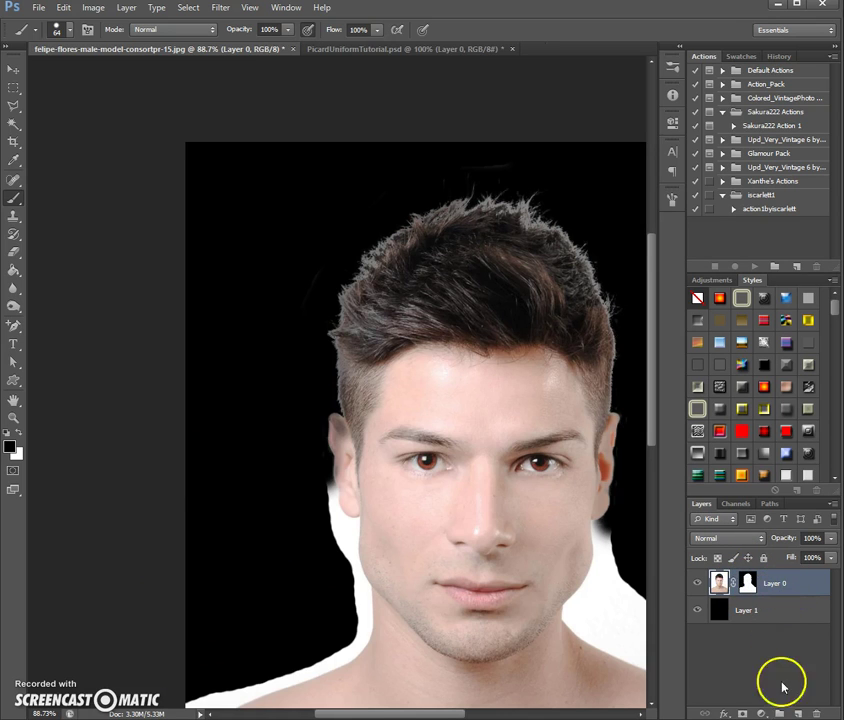
{"action": "left_click", "coordinate": [800, 713]}
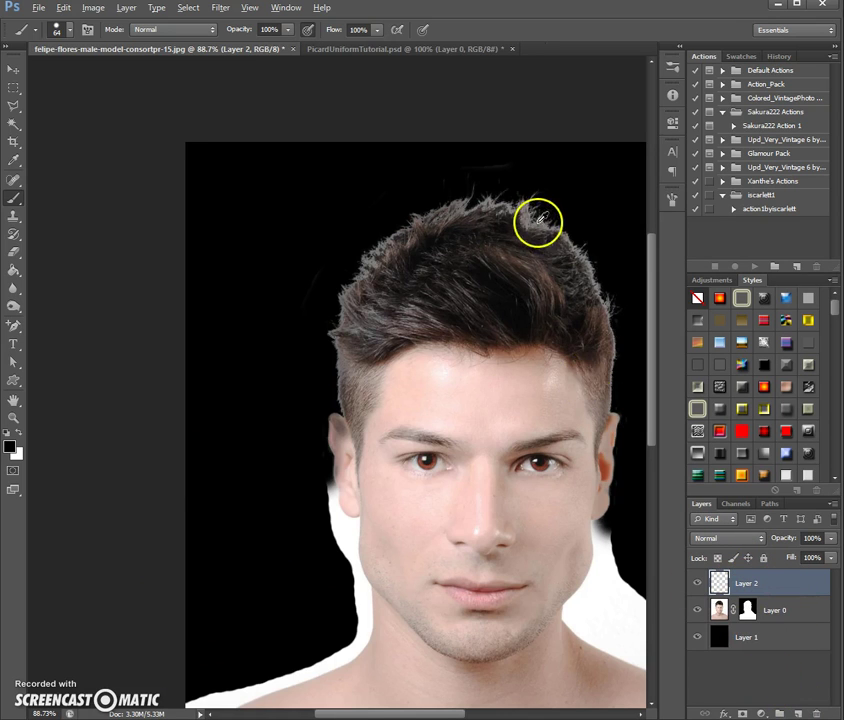
{"action": "scroll", "coordinate": [537, 220], "scroll_direction": "up", "scroll_amount": 2}
{"action": "scroll", "coordinate": [400, 400], "scroll_direction": "up", "scroll_amount": 1}
{"action": "scroll", "coordinate": [150, 600], "scroll_direction": "up", "scroll_amount": 2}
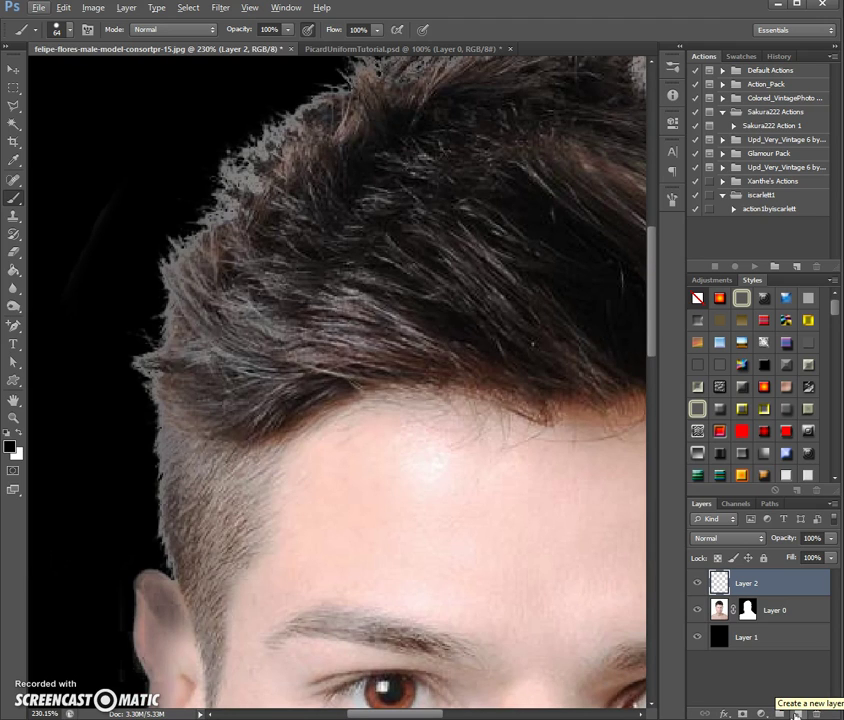
{"action": "left_click", "coordinate": [770, 582]}
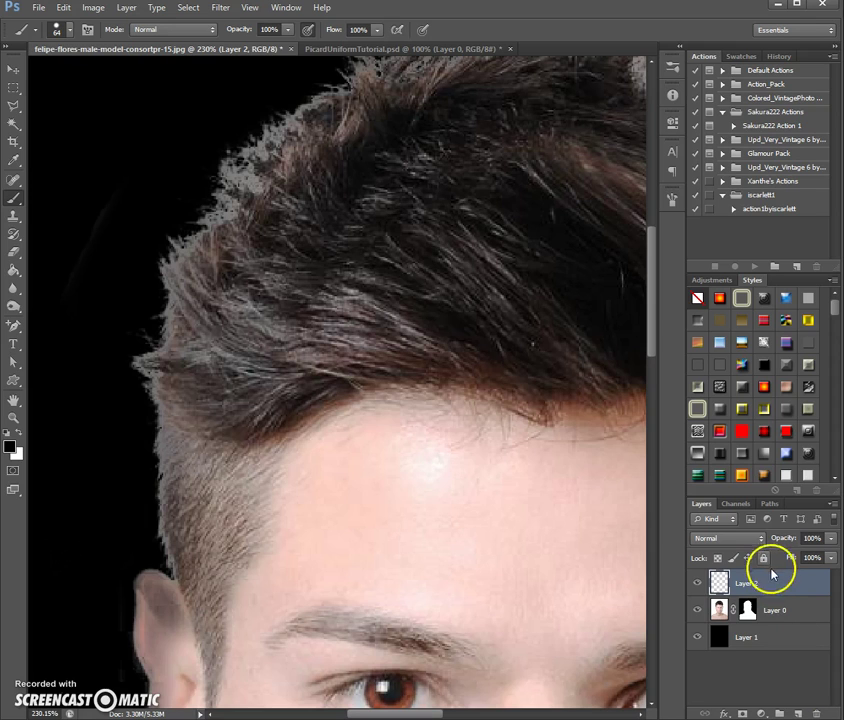
{"action": "right_click", "coordinate": [775, 589]}
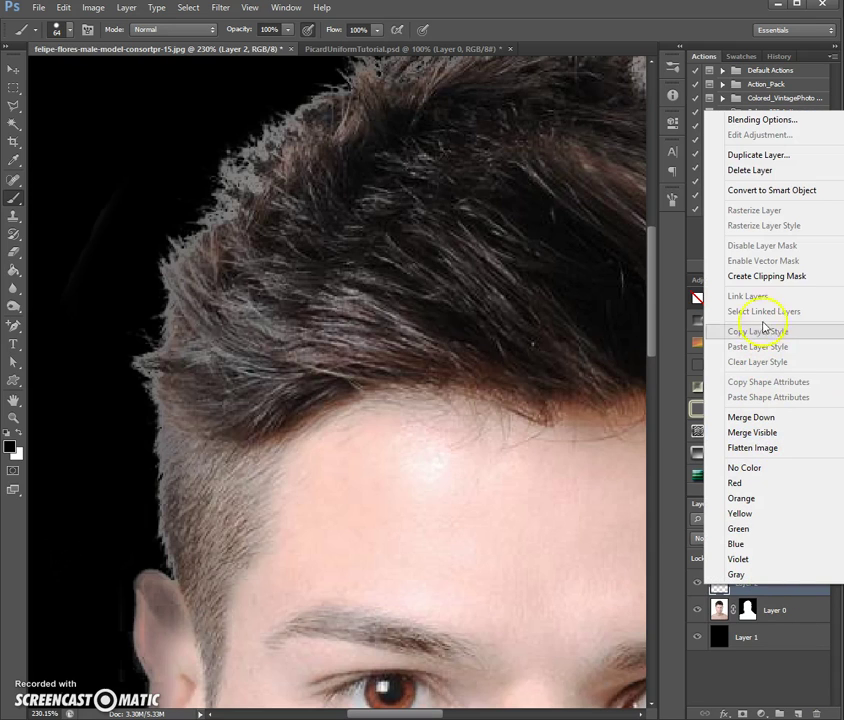
{"action": "left_click", "coordinate": [794, 590]}
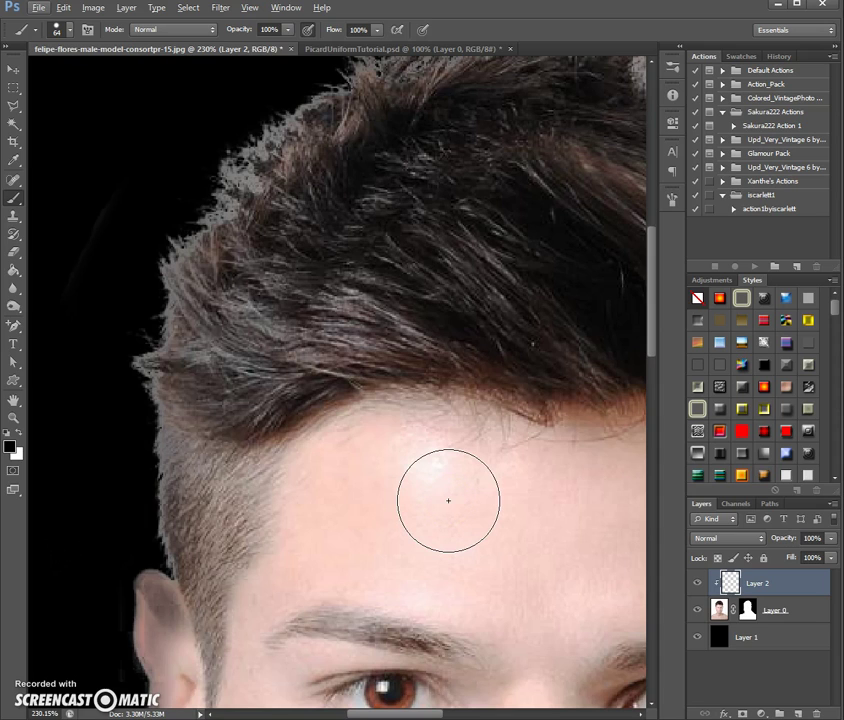
Set the foreground color to red and paint test strokes along the hair's edge on the clipped Layer 2
{"action": "left_click_drag", "start_coordinate": [448, 500], "coordinate": [237, 383]}
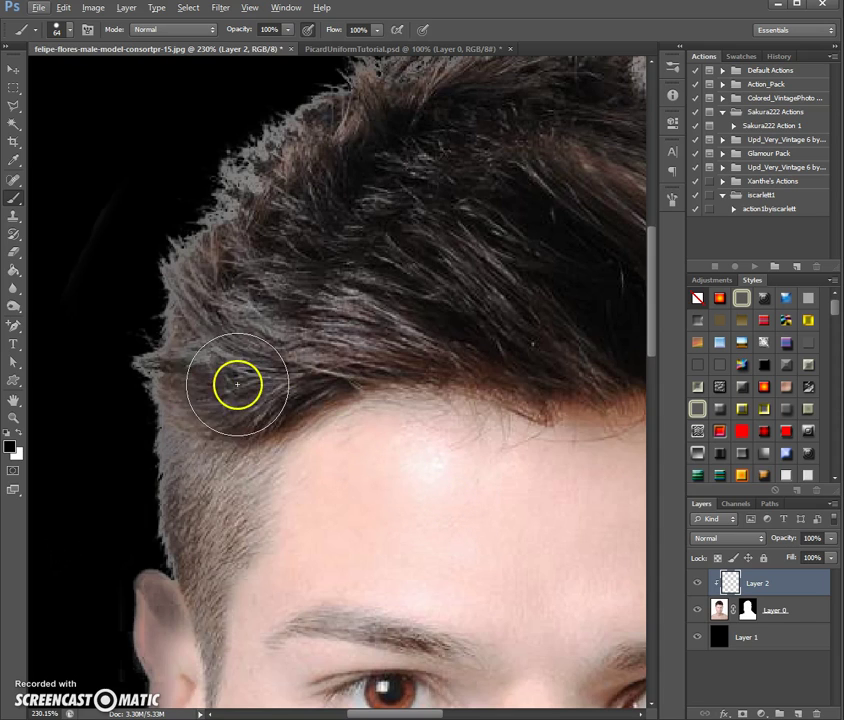
{"action": "left_click", "coordinate": [12, 446]}
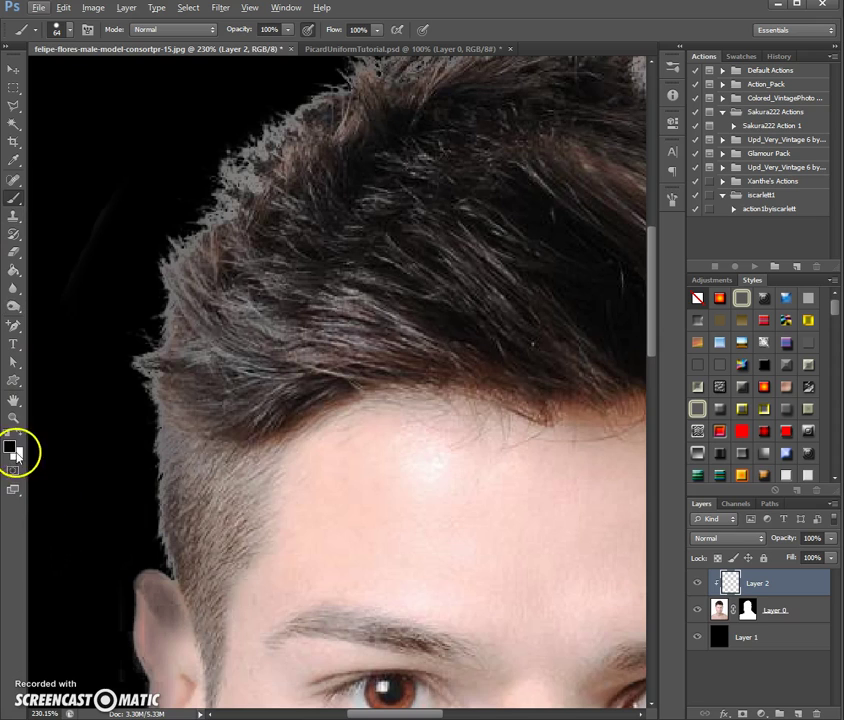
{"action": "left_click", "coordinate": [249, 566]}
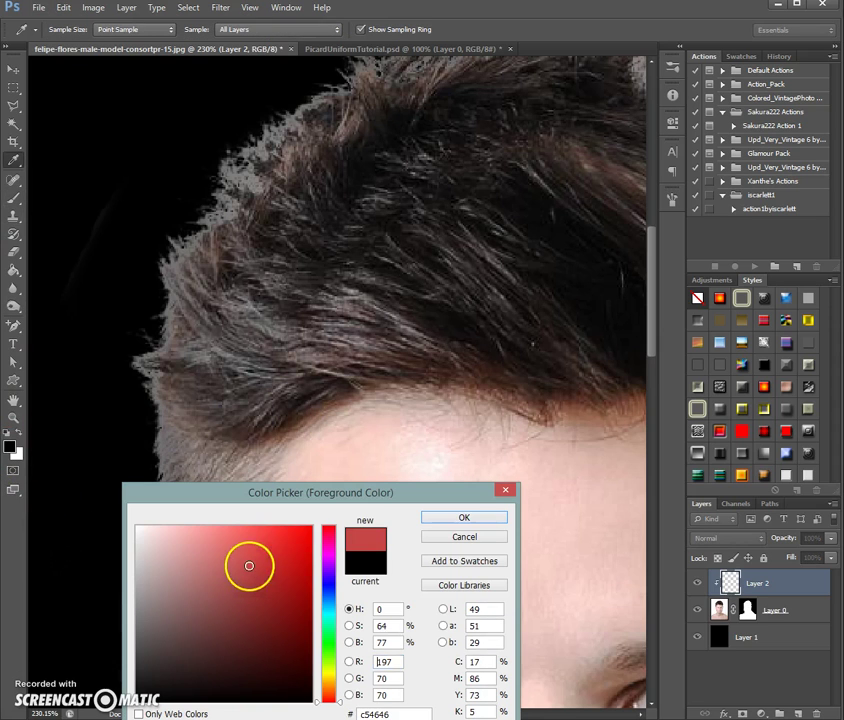
{"action": "left_click", "coordinate": [463, 517]}
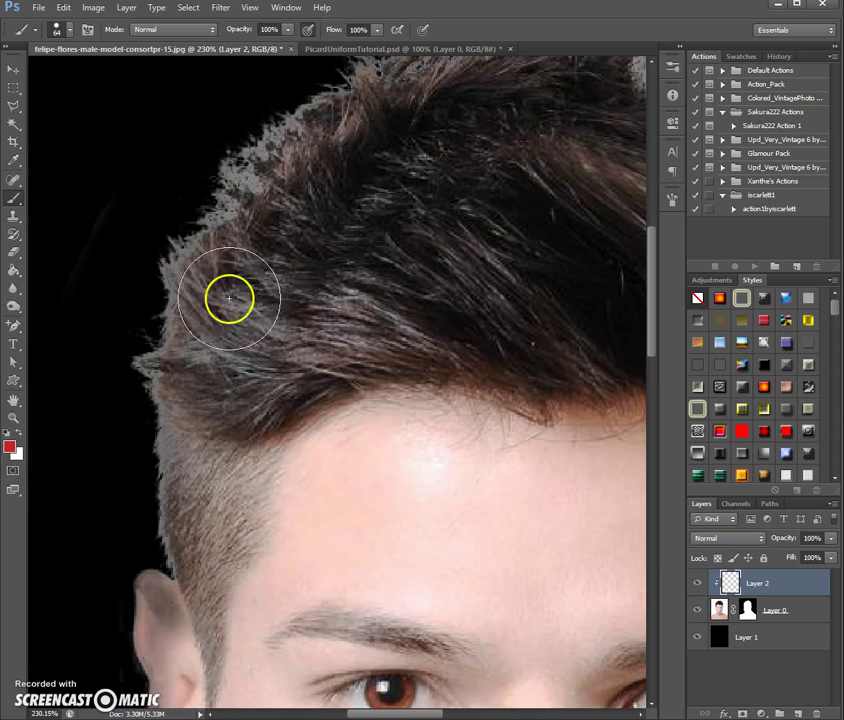
{"action": "key", "text": "ctrl+0"}
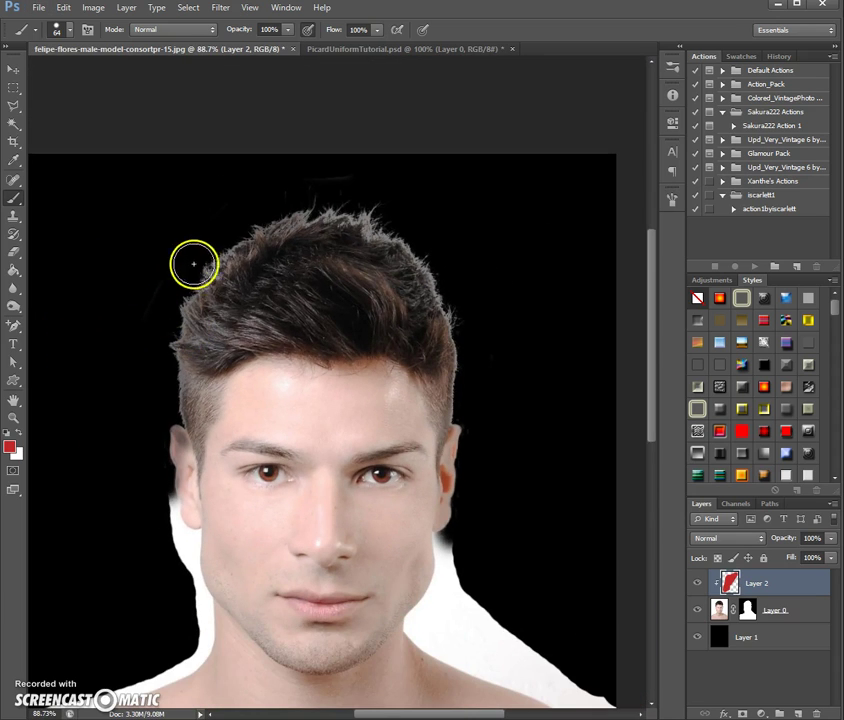
{"action": "left_click_drag", "start_coordinate": [222, 243], "coordinate": [164, 350]}
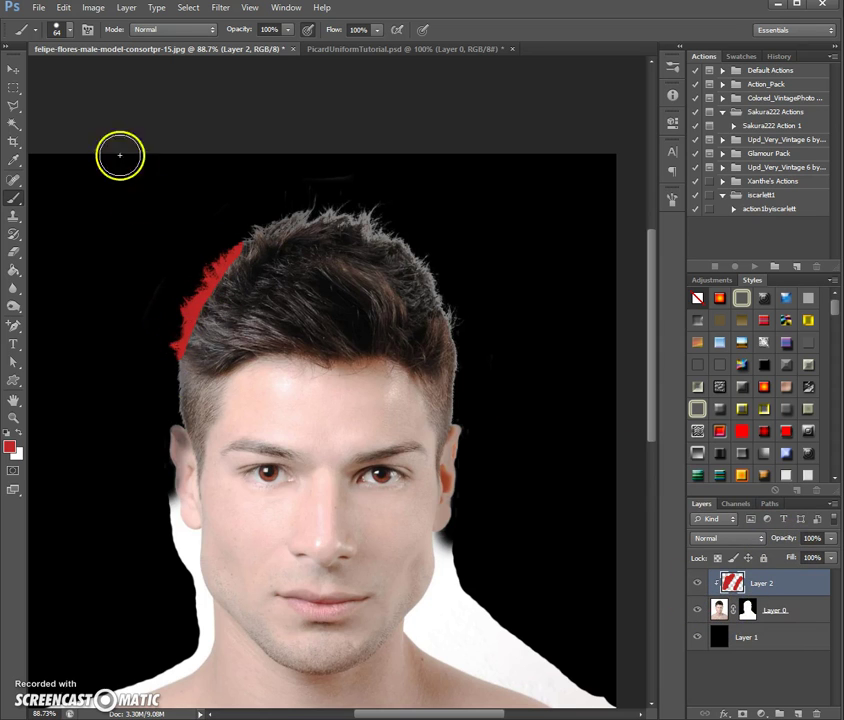
Undo the red test strokes on Layer 2
{"action": "left_click", "coordinate": [64, 9]}
{"action": "left_click", "coordinate": [90, 49]}
{"action": "left_click", "coordinate": [66, 10]}
{"action": "left_click", "coordinate": [88, 48]}
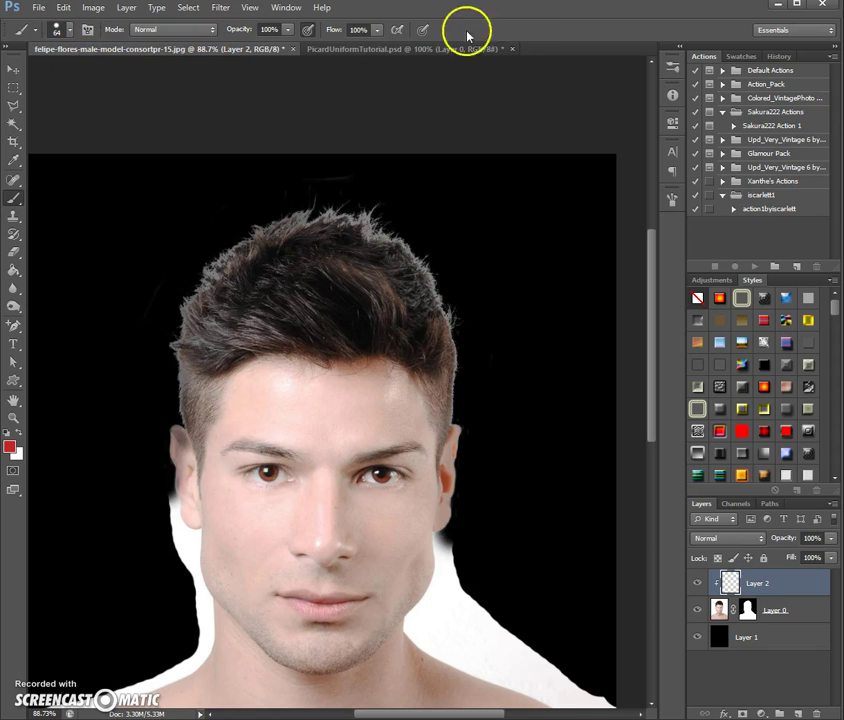
Set up the Clone Stamp tool with a soft round tip at 32 px and 0% hardness
{"action": "left_click", "coordinate": [14, 220]}
{"action": "scroll", "coordinate": [120, 300], "scroll_direction": "up", "scroll_amount": 2}
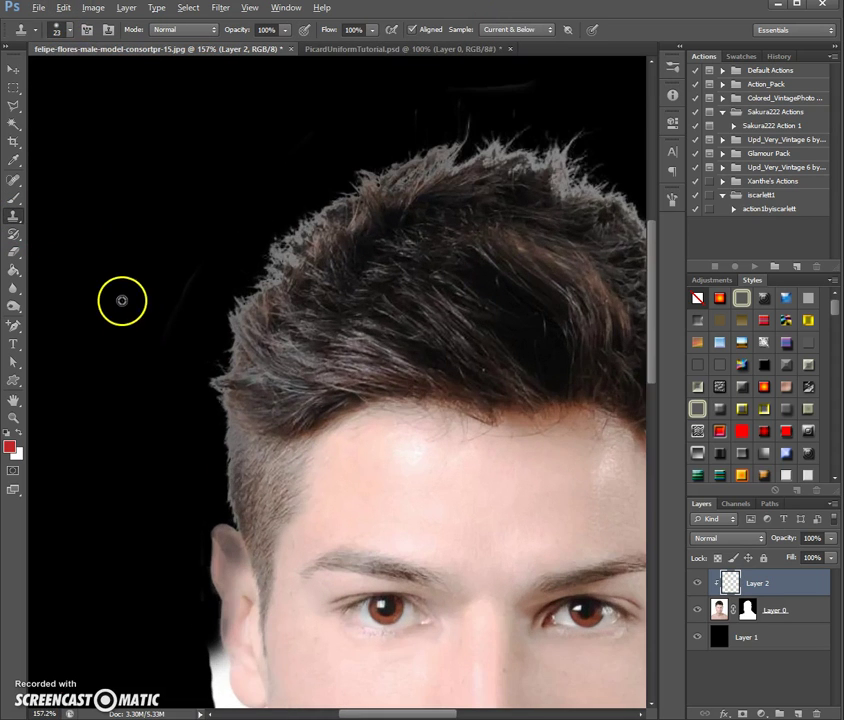
{"action": "scroll", "coordinate": [235, 492], "scroll_direction": "up", "scroll_amount": 1}
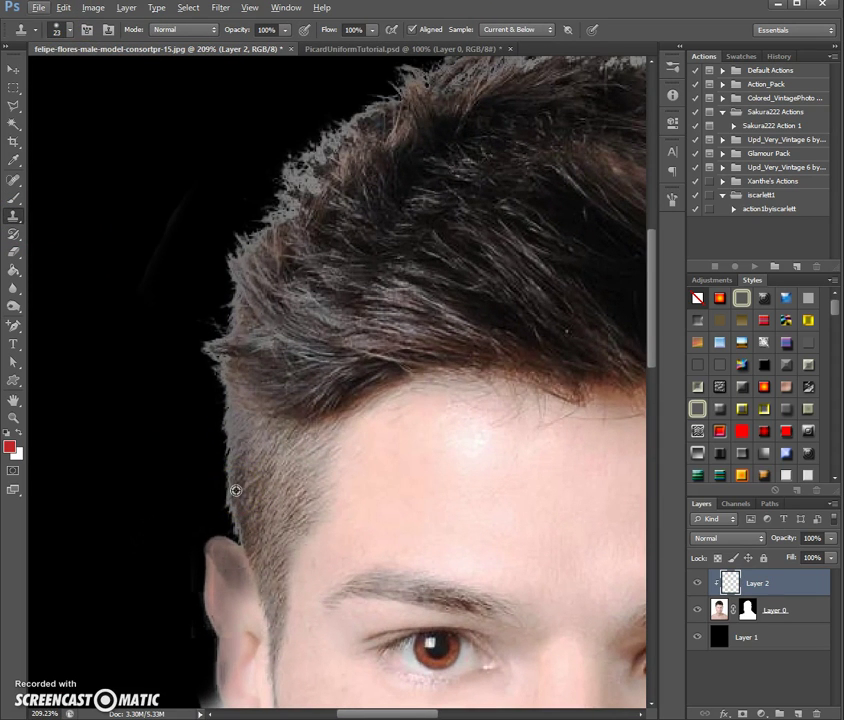
{"action": "right_click", "coordinate": [17, 221]}
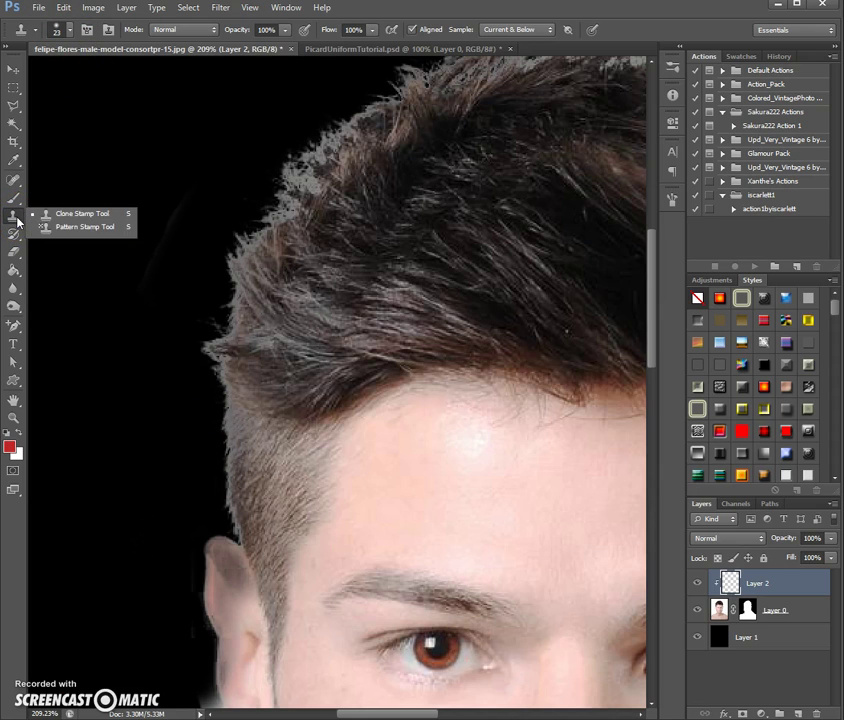
{"action": "left_click", "coordinate": [68, 34]}
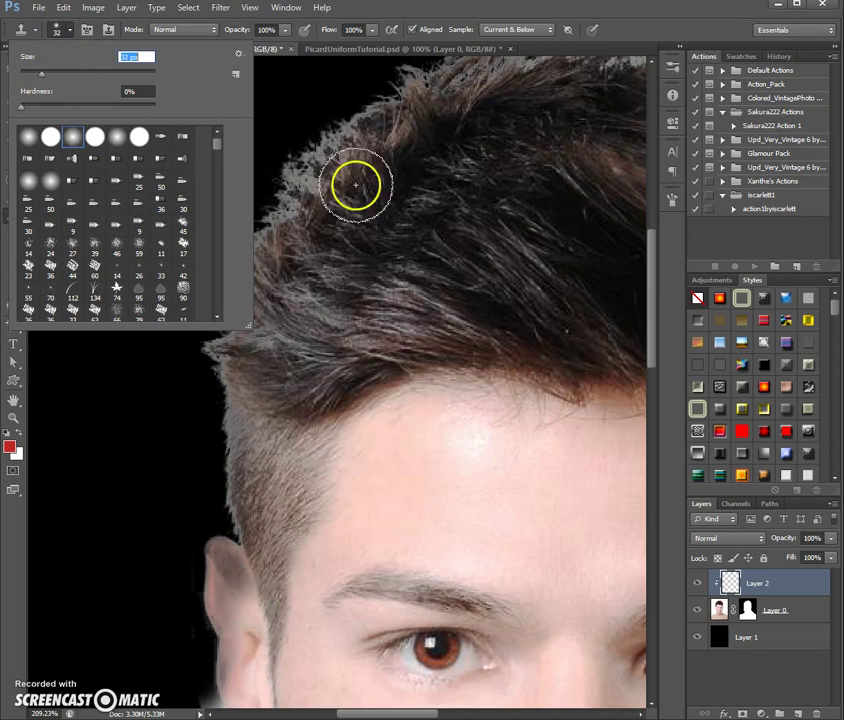
{"action": "left_click", "coordinate": [486, 15]}
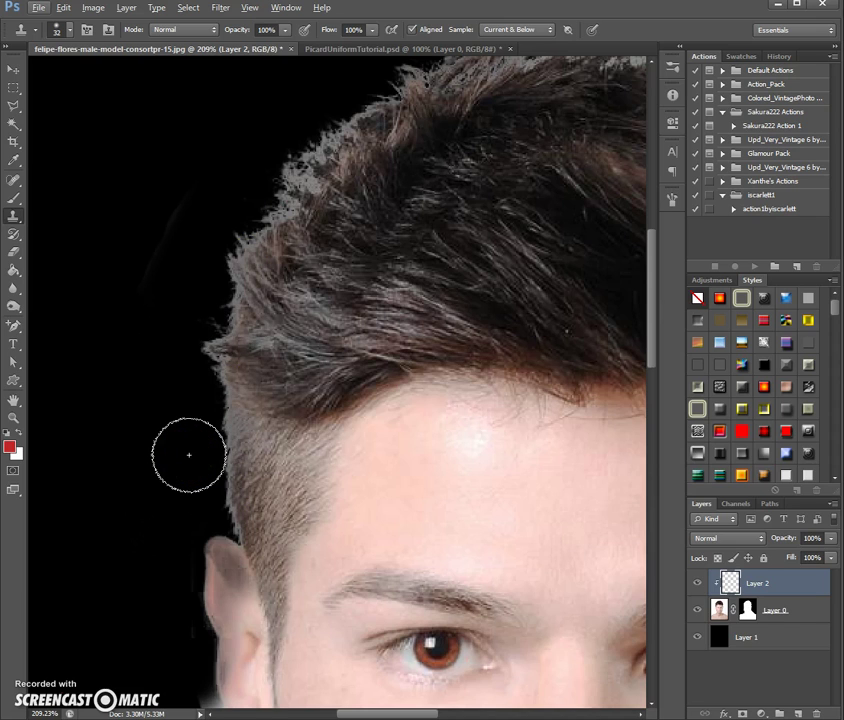
Clone short side hair over the grey fringe above the ear on the image's left side on Layer 2
{"action": "mouse_move", "coordinate": [189, 455]}
{"action": "left_mouse_down"}
{"action": "mouse_move", "coordinate": [238, 396]}
{"action": "mouse_move", "coordinate": [295, 353]}
{"action": "mouse_move", "coordinate": [295, 265]}
{"action": "left_mouse_up"}
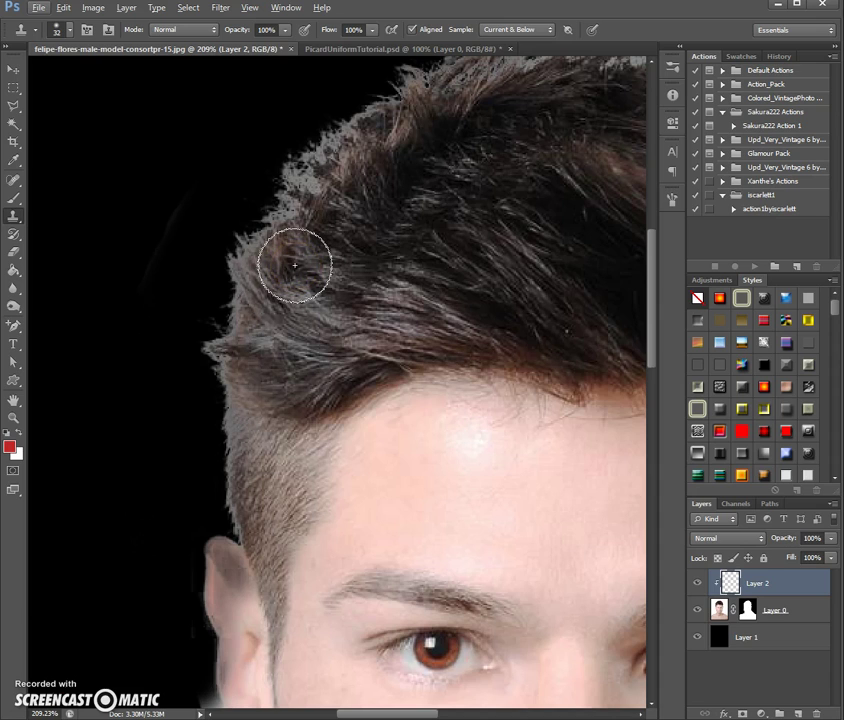
{"action": "mouse_move", "coordinate": [295, 265]}
{"action": "left_mouse_down"}
{"action": "mouse_move", "coordinate": [258, 301]}
{"action": "mouse_move", "coordinate": [277, 373]}
{"action": "mouse_move", "coordinate": [413, 72]}
{"action": "mouse_move", "coordinate": [232, 269]}
{"action": "mouse_move", "coordinate": [222, 501]}
{"action": "mouse_move", "coordinate": [225, 455]}
{"action": "mouse_move", "coordinate": [241, 482]}
{"action": "mouse_move", "coordinate": [203, 479]}
{"action": "mouse_move", "coordinate": [262, 486]}
{"action": "left_mouse_up"}
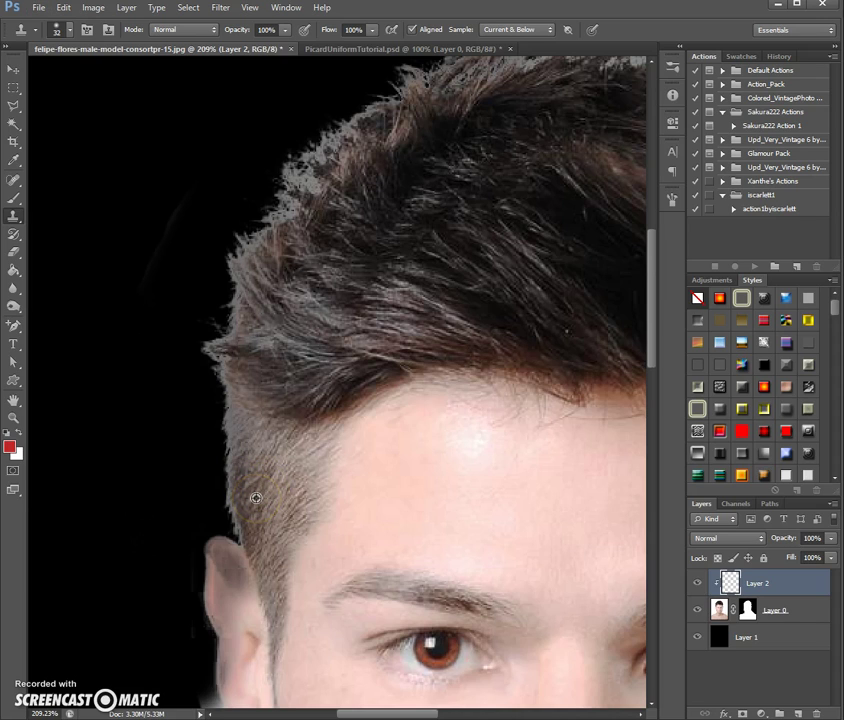
{"action": "mouse_move", "coordinate": [255, 497]}
{"action": "left_mouse_down"}
{"action": "mouse_move", "coordinate": [235, 530]}
{"action": "mouse_move", "coordinate": [220, 451]}
{"action": "mouse_move", "coordinate": [223, 472]}
{"action": "mouse_move", "coordinate": [230, 421]}
{"action": "mouse_move", "coordinate": [244, 421]}
{"action": "mouse_move", "coordinate": [229, 443]}
{"action": "mouse_move", "coordinate": [247, 552]}
{"action": "mouse_move", "coordinate": [269, 578]}
{"action": "left_mouse_up"}
Clone sampled hair over the light grey fringe along the hair's upper-left edge, from the temple up toward the crown
{"action": "left_click", "coordinate": [250, 362], "text": "alt"}
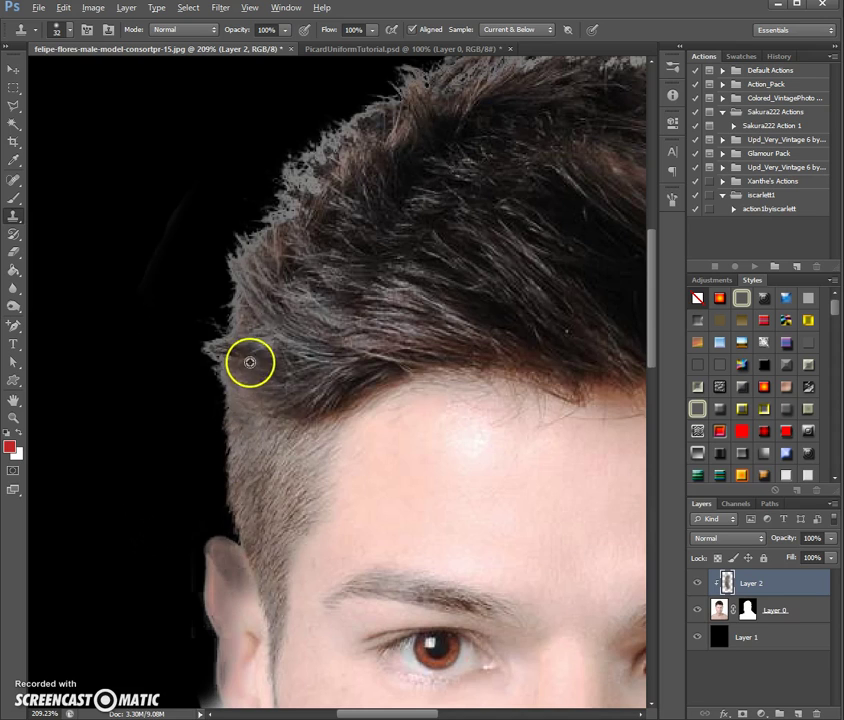
{"action": "mouse_move", "coordinate": [220, 369]}
{"action": "left_mouse_down"}
{"action": "mouse_move", "coordinate": [220, 390]}
{"action": "mouse_move", "coordinate": [215, 350]}
{"action": "mouse_move", "coordinate": [243, 318]}
{"action": "mouse_move", "coordinate": [235, 239]}
{"action": "mouse_move", "coordinate": [256, 251]}
{"action": "mouse_move", "coordinate": [288, 217]}
{"action": "mouse_move", "coordinate": [285, 150]}
{"action": "left_mouse_up"}
{"action": "mouse_move", "coordinate": [334, 204]}
{"action": "left_mouse_down"}
{"action": "mouse_move", "coordinate": [278, 162]}
{"action": "mouse_move", "coordinate": [296, 186]}
{"action": "mouse_move", "coordinate": [288, 159]}
{"action": "mouse_move", "coordinate": [317, 178]}
{"action": "mouse_move", "coordinate": [313, 147]}
{"action": "mouse_move", "coordinate": [329, 159]}
{"action": "mouse_move", "coordinate": [329, 121]}
{"action": "mouse_move", "coordinate": [348, 132]}
{"action": "mouse_move", "coordinate": [373, 126]}
{"action": "mouse_move", "coordinate": [371, 90]}
{"action": "mouse_move", "coordinate": [397, 122]}
{"action": "mouse_move", "coordinate": [469, 148]}
{"action": "left_mouse_up"}
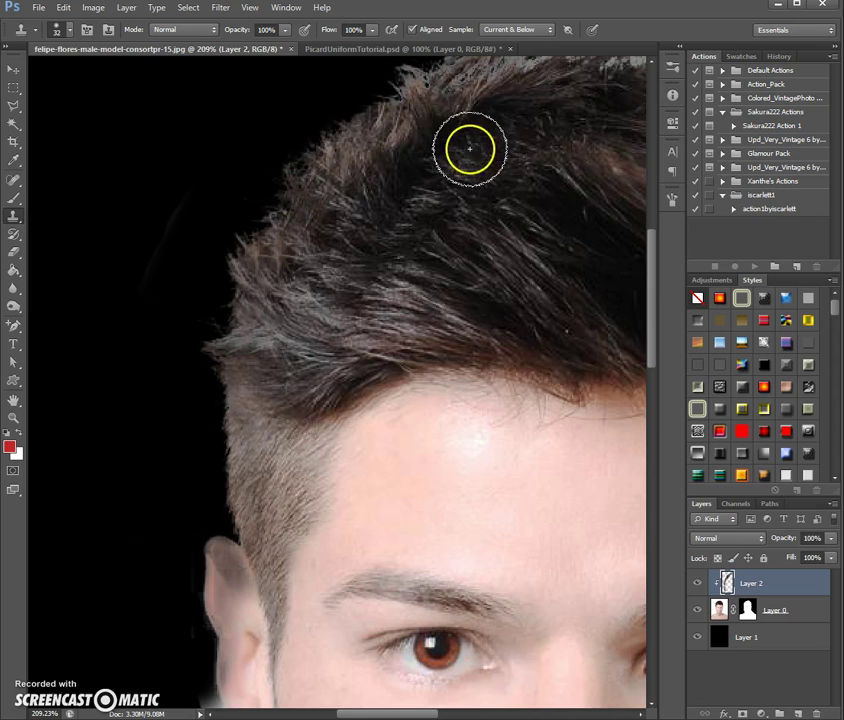
Clone dark hair over the grey fringe and stray light tufts along the top of the head
{"action": "scroll", "coordinate": [441, 110], "scroll_direction": "down", "scroll_amount": 1}
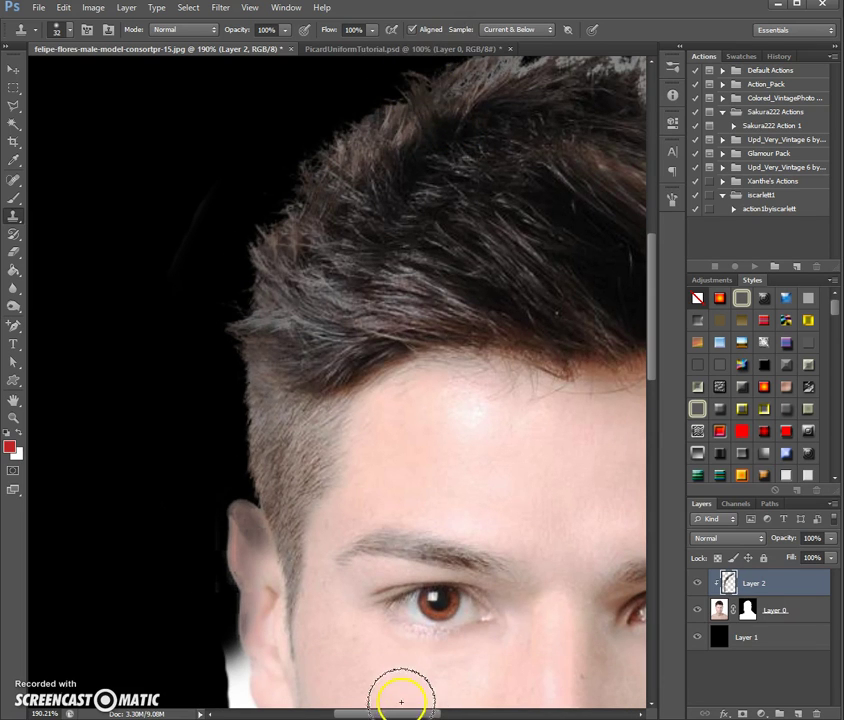
{"action": "left_click_drag", "start_coordinate": [415, 712], "coordinate": [452, 712]}
{"action": "scroll", "coordinate": [222, 179], "scroll_direction": "up", "scroll_amount": 3}
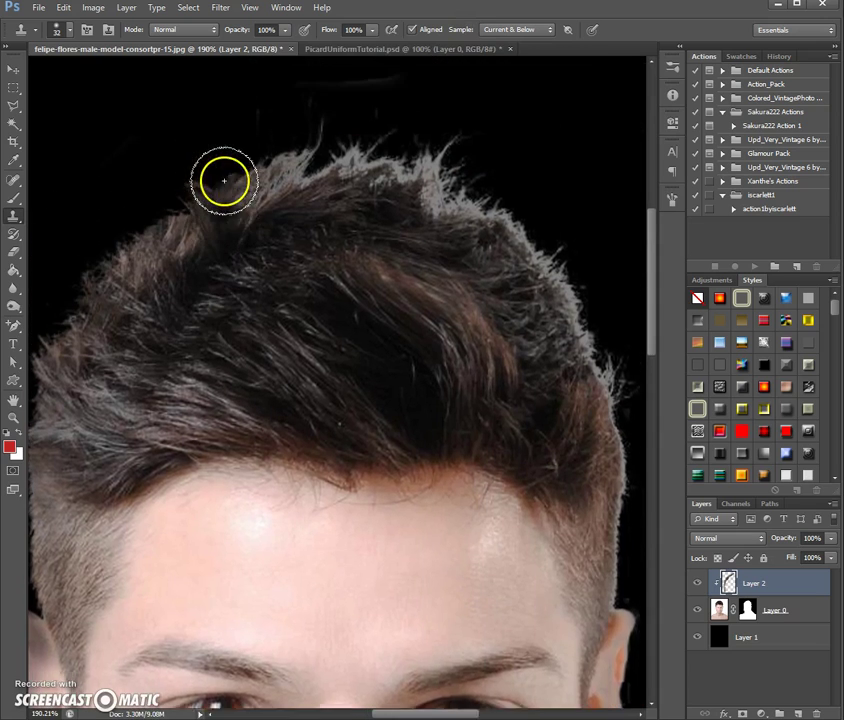
{"action": "scroll", "coordinate": [326, 409], "scroll_direction": "up", "scroll_amount": 2}
{"action": "scroll", "coordinate": [290, 390], "scroll_direction": "up", "scroll_amount": 2}
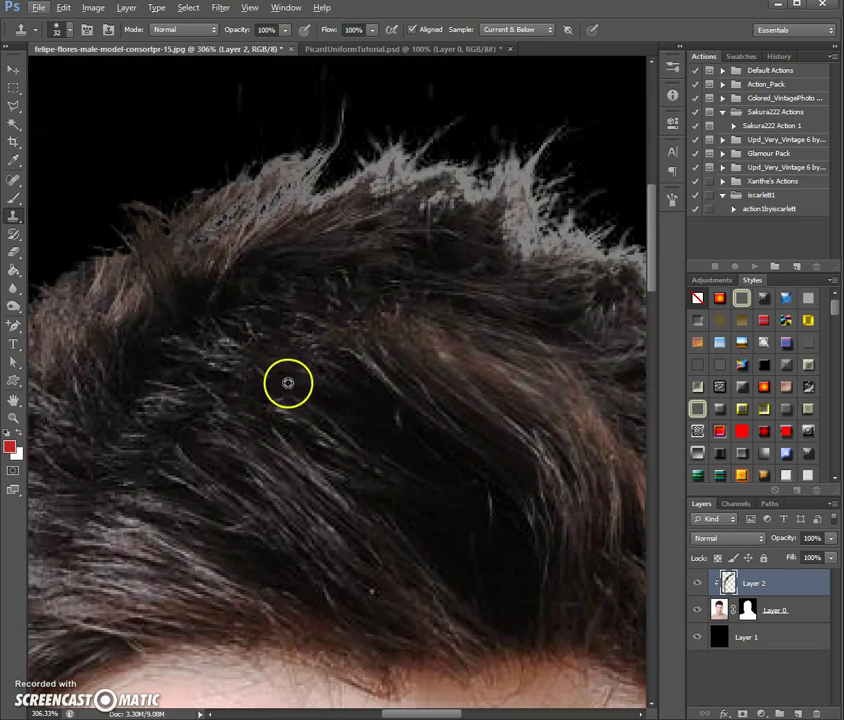
{"action": "mouse_move", "coordinate": [203, 267]}
{"action": "left_mouse_down"}
{"action": "mouse_move", "coordinate": [222, 233]}
{"action": "mouse_move", "coordinate": [195, 256]}
{"action": "left_mouse_up"}
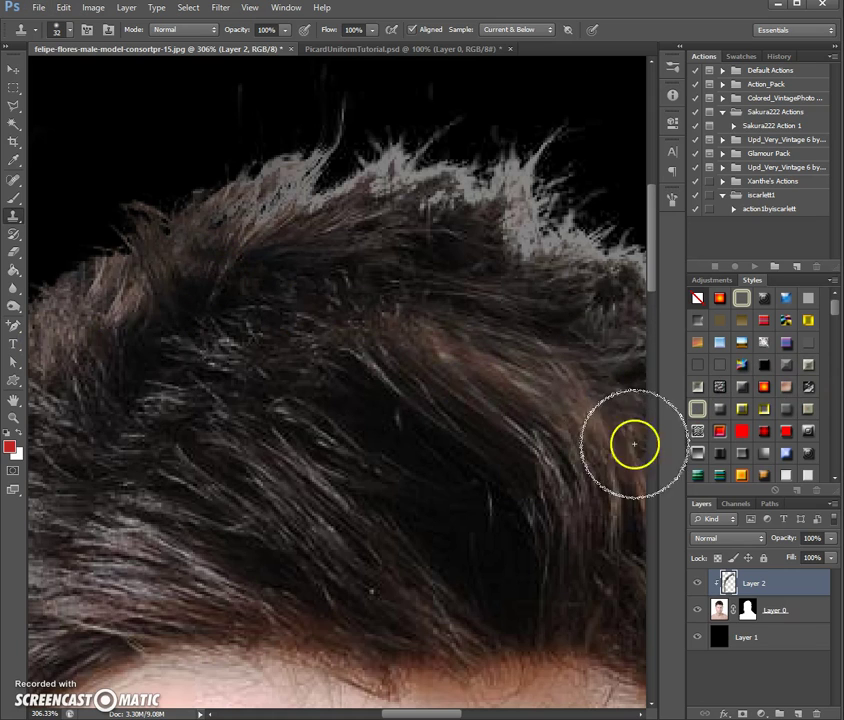
{"action": "mouse_move", "coordinate": [211, 251]}
{"action": "left_mouse_down"}
{"action": "mouse_move", "coordinate": [272, 196]}
{"action": "mouse_move", "coordinate": [241, 206]}
{"action": "mouse_move", "coordinate": [268, 178]}
{"action": "mouse_move", "coordinate": [296, 170]}
{"action": "mouse_move", "coordinate": [291, 202]}
{"action": "mouse_move", "coordinate": [335, 111]}
{"action": "mouse_move", "coordinate": [329, 141]}
{"action": "mouse_move", "coordinate": [339, 86]}
{"action": "mouse_move", "coordinate": [339, 275]}
{"action": "left_mouse_up"}
{"action": "mouse_move", "coordinate": [316, 231]}
{"action": "left_mouse_down"}
{"action": "mouse_move", "coordinate": [354, 188]}
{"action": "mouse_move", "coordinate": [360, 205]}
{"action": "mouse_move", "coordinate": [430, 156]}
{"action": "mouse_move", "coordinate": [424, 140]}
{"action": "mouse_move", "coordinate": [352, 203]}
{"action": "mouse_move", "coordinate": [452, 202]}
{"action": "mouse_move", "coordinate": [554, 141]}
{"action": "left_mouse_up"}
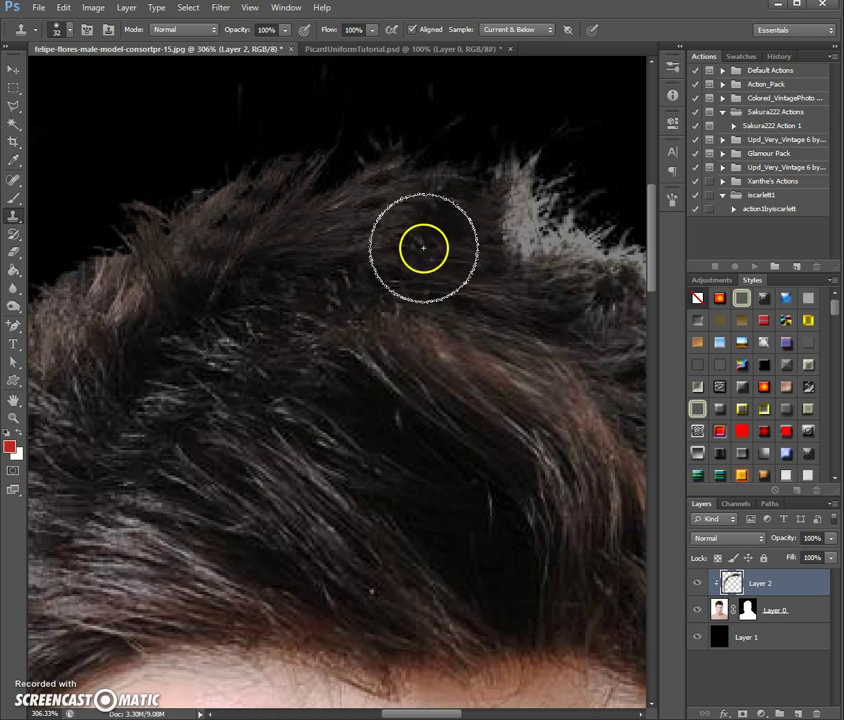
Clone dark hair over the light fringe patch just right of the crown, resampling from nearby hair
{"action": "left_click_drag", "start_coordinate": [433, 708], "coordinate": [458, 700]}
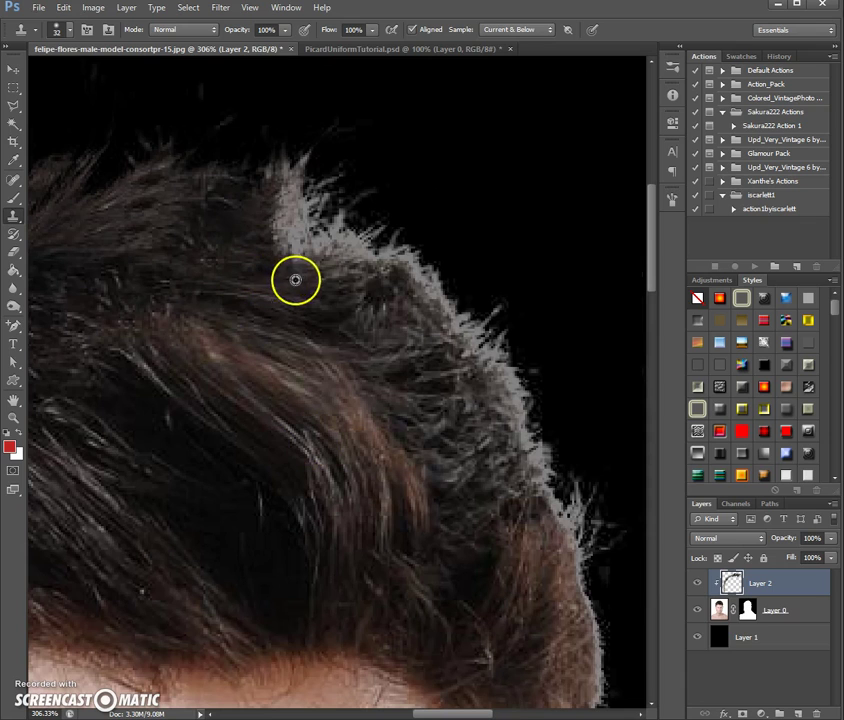
{"action": "left_click", "coordinate": [295, 280], "text": "alt"}
{"action": "mouse_move", "coordinate": [416, 260]}
{"action": "left_mouse_down"}
{"action": "mouse_move", "coordinate": [269, 259]}
{"action": "mouse_move", "coordinate": [273, 246]}
{"action": "mouse_move", "coordinate": [331, 232]}
{"action": "mouse_move", "coordinate": [301, 245]}
{"action": "mouse_move", "coordinate": [373, 214]}
{"action": "mouse_move", "coordinate": [322, 270]}
{"action": "mouse_move", "coordinate": [316, 183]}
{"action": "left_mouse_up"}
{"action": "left_click", "coordinate": [284, 252], "text": "alt"}
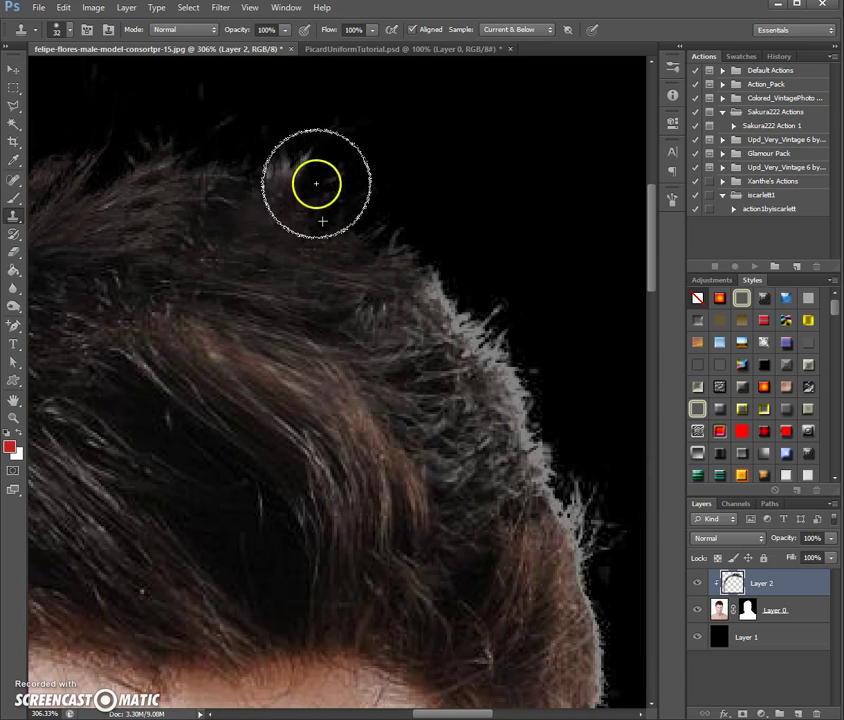
Clone sampled dark hair over the grey fringe down the upper-right curve of the hair, undoing the unwanted stroke
{"action": "left_click", "coordinate": [366, 307], "text": "alt"}
{"action": "mouse_move", "coordinate": [446, 312]}
{"action": "left_mouse_down"}
{"action": "mouse_move", "coordinate": [467, 345]}
{"action": "mouse_move", "coordinate": [456, 332]}
{"action": "mouse_move", "coordinate": [531, 386]}
{"action": "left_mouse_up"}
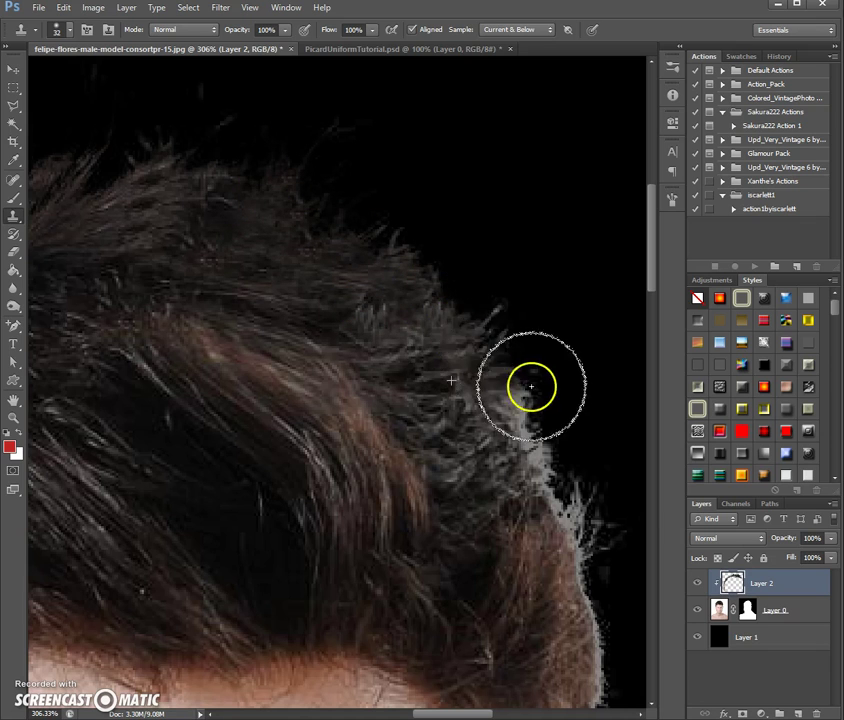
{"action": "mouse_move", "coordinate": [531, 332]}
{"action": "left_mouse_down"}
{"action": "mouse_move", "coordinate": [558, 435]}
{"action": "mouse_move", "coordinate": [489, 410]}
{"action": "mouse_move", "coordinate": [561, 491]}
{"action": "mouse_move", "coordinate": [521, 449]}
{"action": "mouse_move", "coordinate": [585, 487]}
{"action": "left_mouse_up"}
{"action": "key", "text": "ctrl+z"}
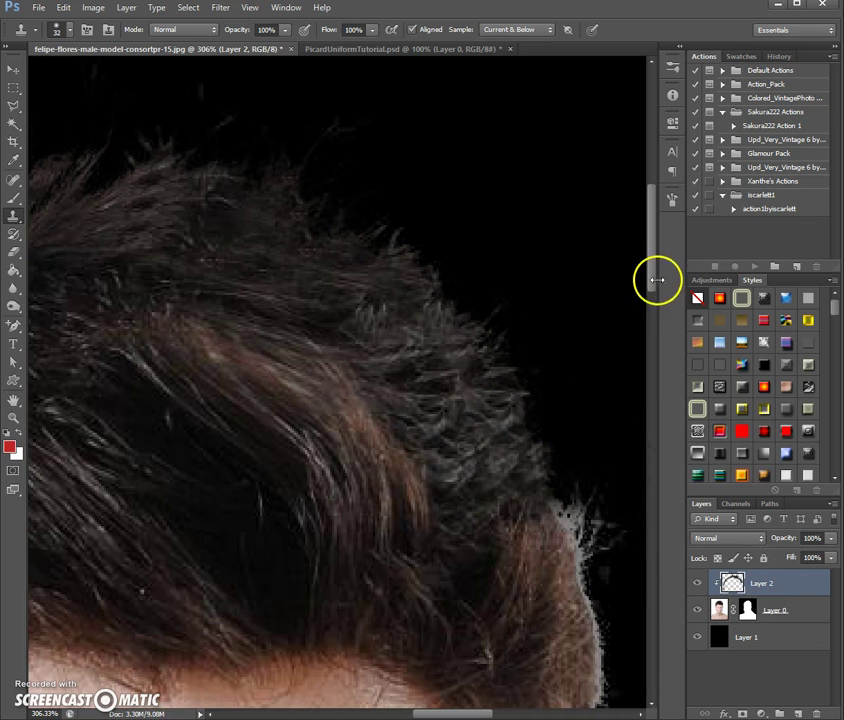
Clone brown side hair over the grey fringe down the head's right side to the top of the ear
{"action": "scroll", "coordinate": [646, 358], "scroll_direction": "down", "scroll_amount": 5}
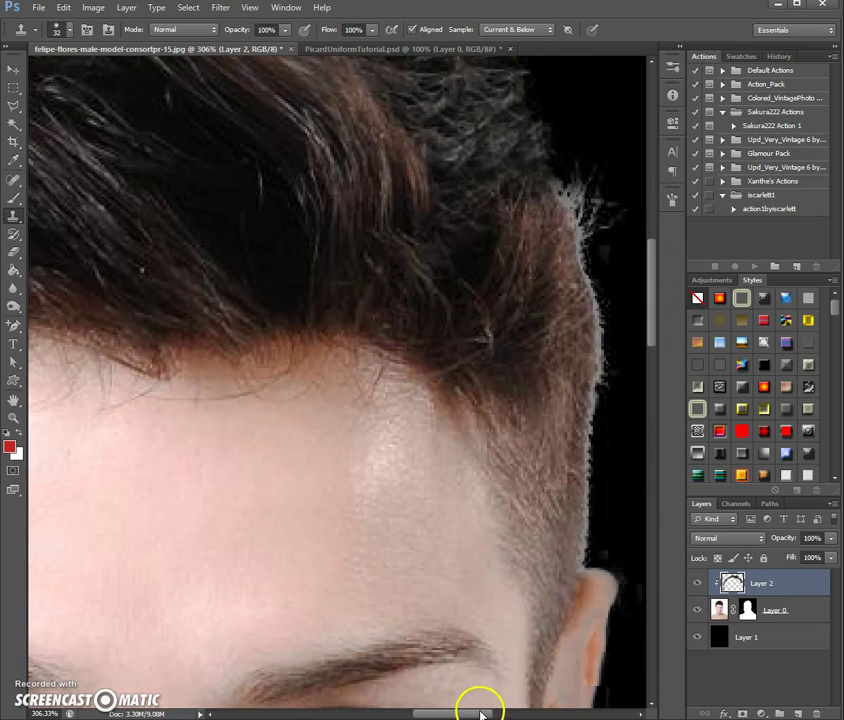
{"action": "scroll", "coordinate": [480, 705], "scroll_direction": "right", "scroll_amount": 3}
{"action": "left_click", "coordinate": [432, 215], "text": "alt"}
{"action": "mouse_move", "coordinate": [465, 175]}
{"action": "left_mouse_down"}
{"action": "mouse_move", "coordinate": [447, 261]}
{"action": "mouse_move", "coordinate": [488, 211]}
{"action": "mouse_move", "coordinate": [453, 251]}
{"action": "mouse_move", "coordinate": [440, 302]}
{"action": "mouse_move", "coordinate": [442, 310]}
{"action": "mouse_move", "coordinate": [463, 303]}
{"action": "mouse_move", "coordinate": [466, 275]}
{"action": "mouse_move", "coordinate": [481, 411]}
{"action": "mouse_move", "coordinate": [498, 436]}
{"action": "mouse_move", "coordinate": [463, 437]}
{"action": "mouse_move", "coordinate": [485, 515]}
{"action": "mouse_move", "coordinate": [442, 504]}
{"action": "left_mouse_up"}
{"action": "left_click", "coordinate": [442, 505], "text": "alt"}
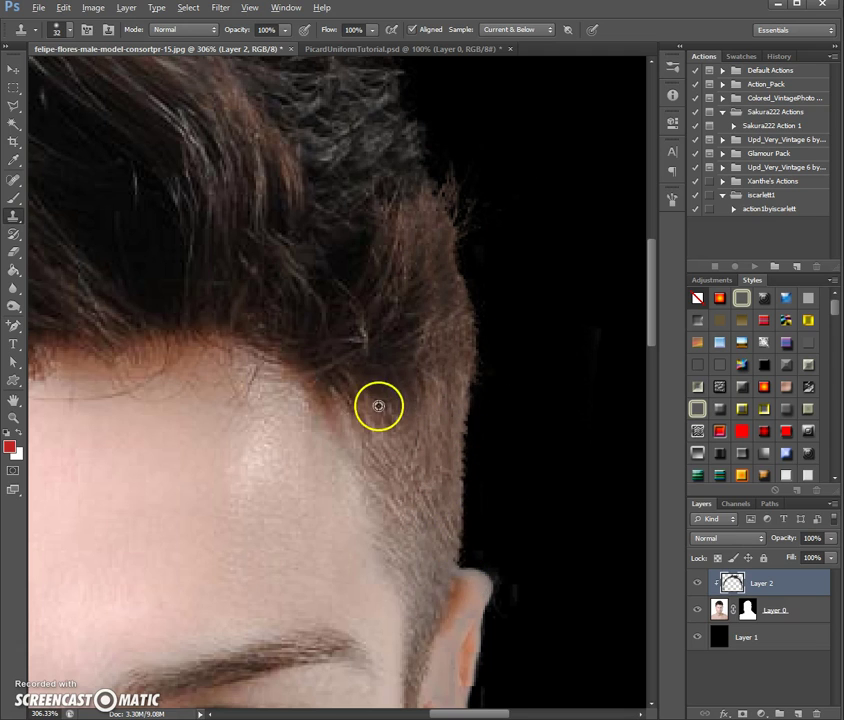
Restore the interior of the ear on the image's left by painting white on Layer 0's mask with a hard 24 px brush
{"action": "scroll", "coordinate": [402, 430], "scroll_direction": "down", "scroll_amount": 6}
{"action": "scroll", "coordinate": [148, 420], "scroll_direction": "down", "scroll_amount": 1}
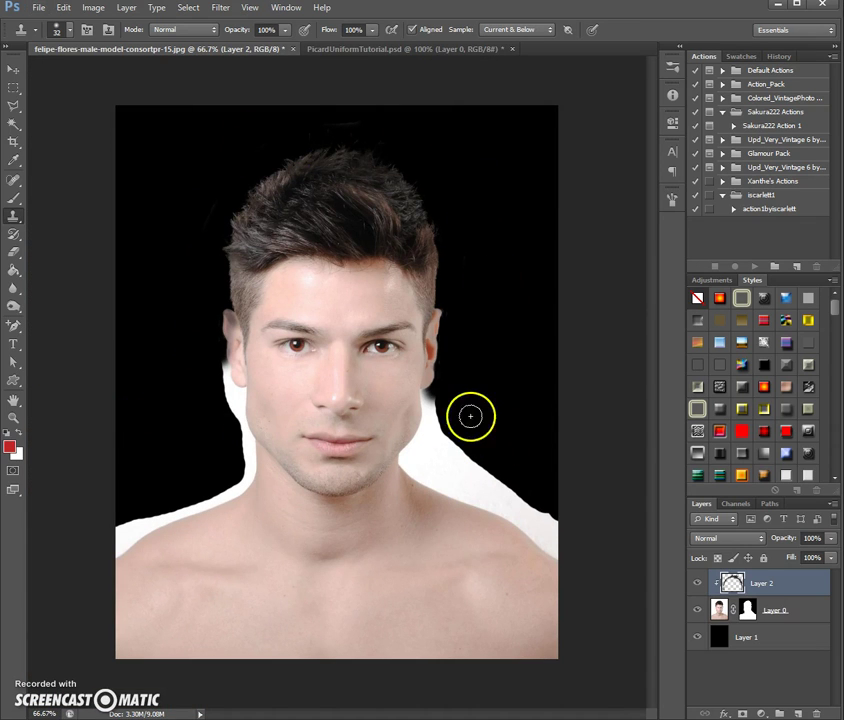
{"action": "scroll", "coordinate": [160, 283], "scroll_direction": "up", "scroll_amount": 2}
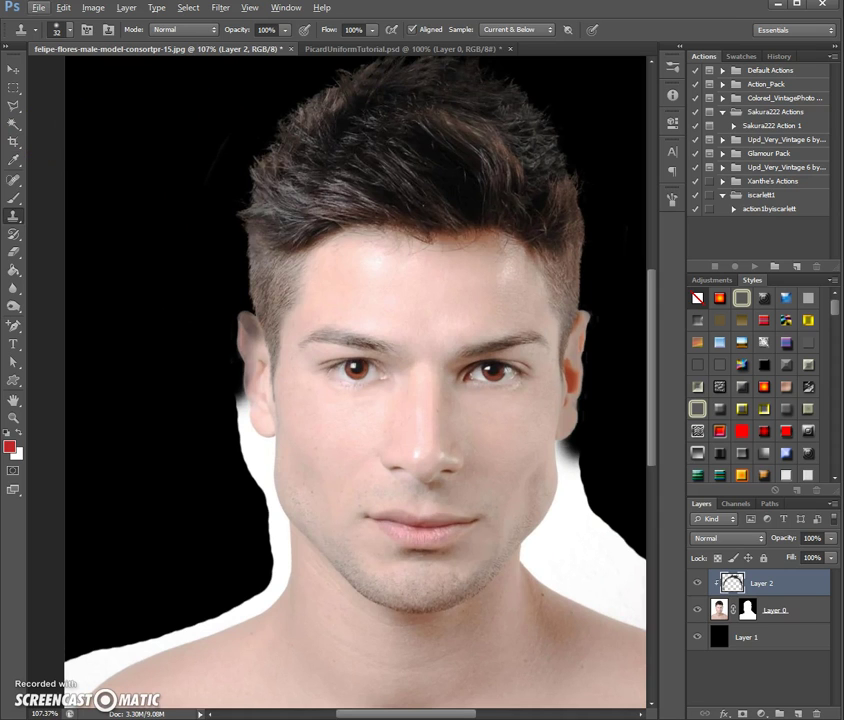
{"action": "left_click", "coordinate": [18, 200]}
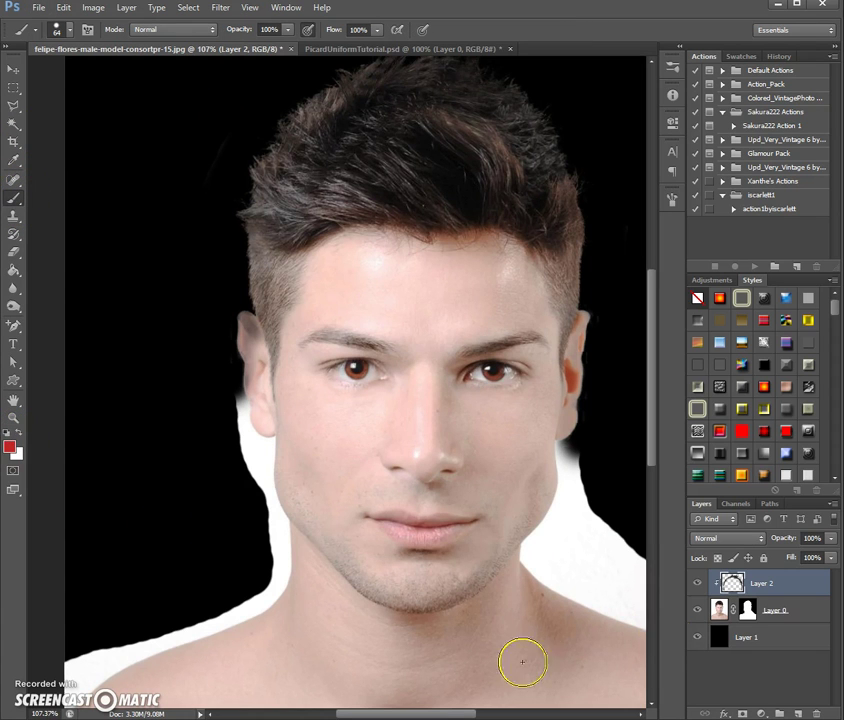
{"action": "left_click", "coordinate": [748, 613]}
{"action": "scroll", "coordinate": [245, 326], "scroll_direction": "up", "scroll_amount": 5}
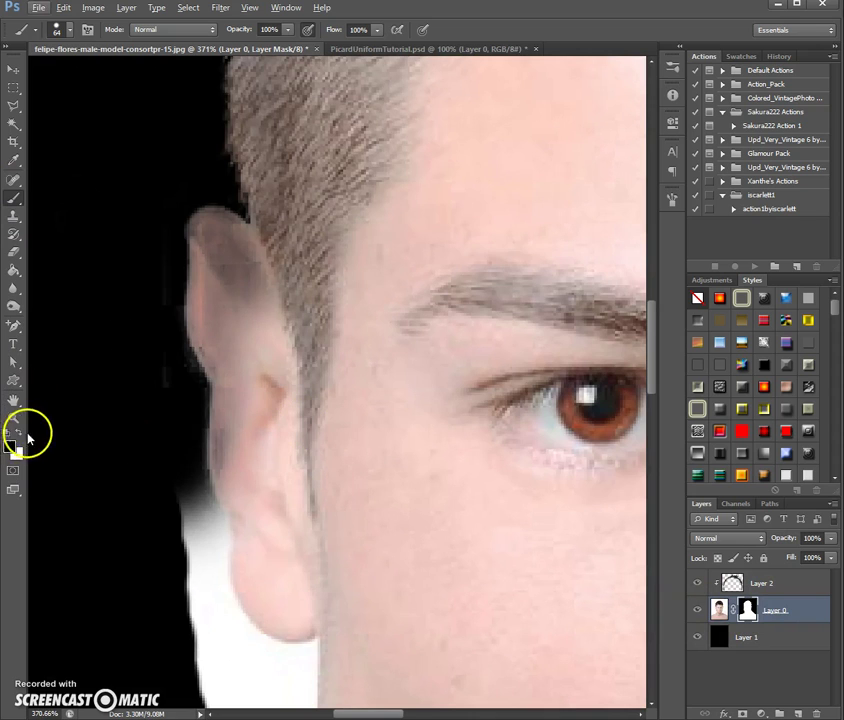
{"action": "left_click", "coordinate": [69, 29]}
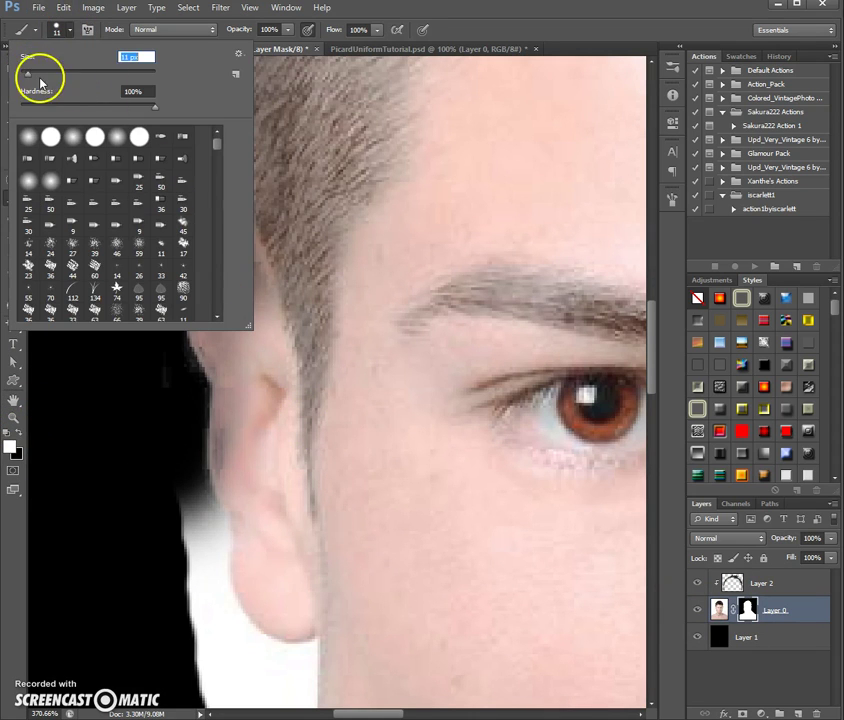
{"action": "left_click", "coordinate": [285, 310]}
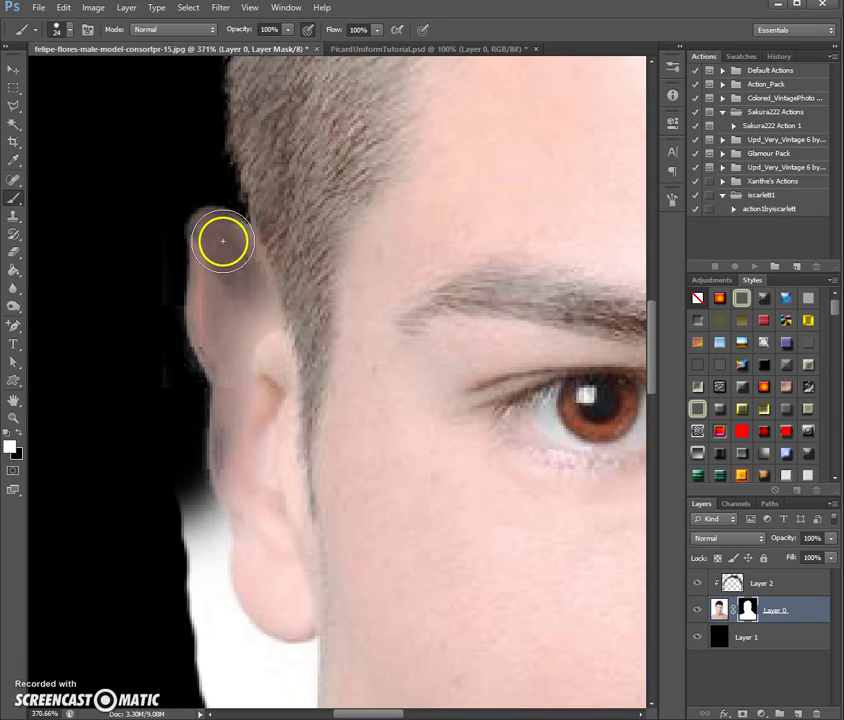
{"action": "mouse_move", "coordinate": [223, 246]}
{"action": "left_mouse_down"}
{"action": "mouse_move", "coordinate": [272, 258]}
{"action": "mouse_move", "coordinate": [296, 412]}
{"action": "mouse_move", "coordinate": [226, 262]}
{"action": "left_mouse_up"}
{"action": "left_click_drag", "start_coordinate": [216, 316], "coordinate": [244, 402]}
{"action": "left_click_drag", "start_coordinate": [240, 450], "coordinate": [246, 480]}
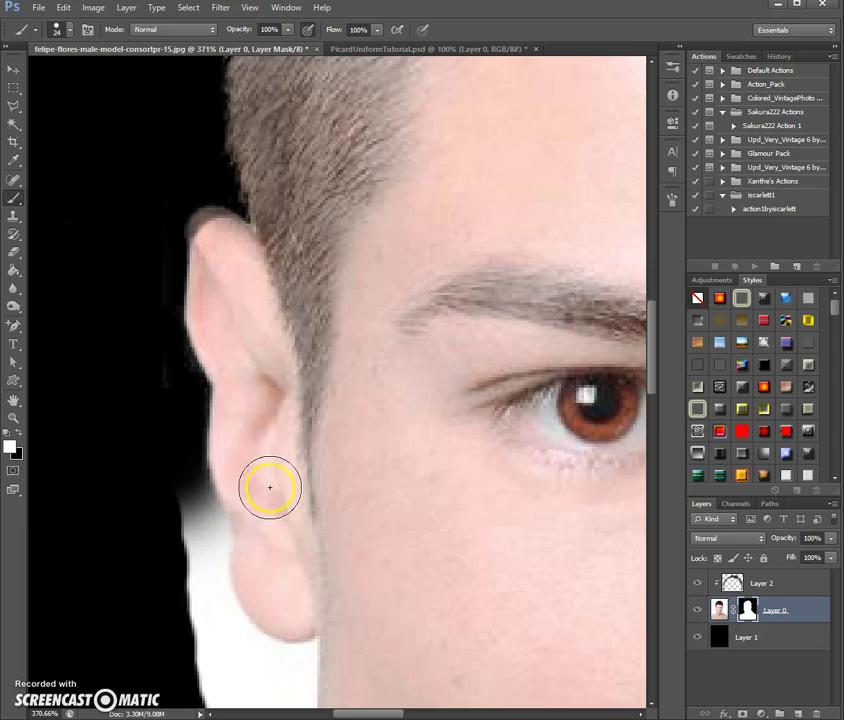
Restore the upper rim of the same ear on Layer 0's mask with an 8 px white brush
{"action": "left_click", "coordinate": [60, 28]}
{"action": "left_click", "coordinate": [255, 351]}
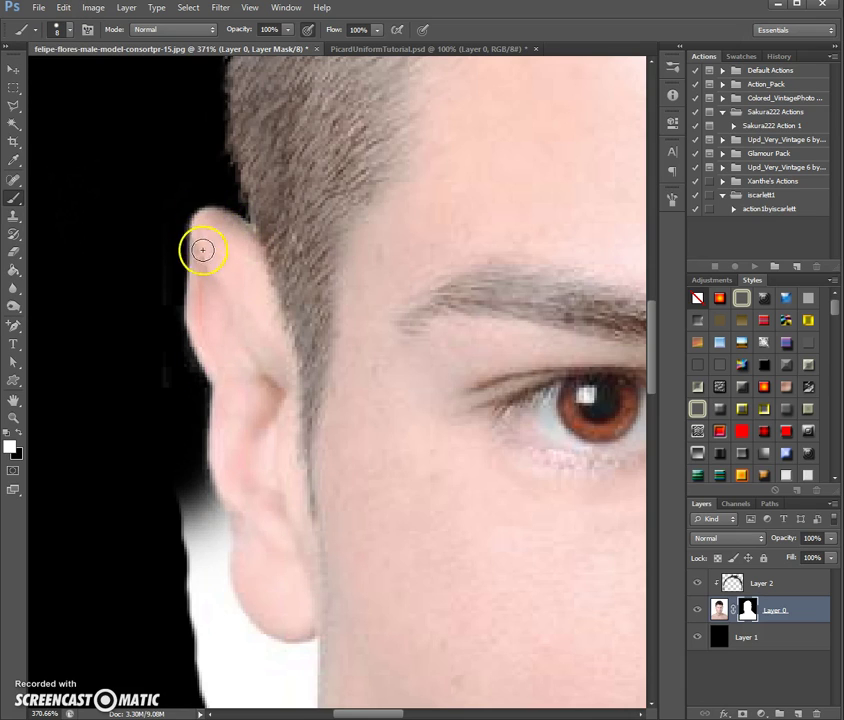
{"action": "scroll", "coordinate": [336, 297], "scroll_direction": "up", "scroll_amount": 1}
Restore the ear on the image's right from lobe to tip by painting white on Layer 0's mask with the 8 px brush
{"action": "key", "text": "ctrl+0"}
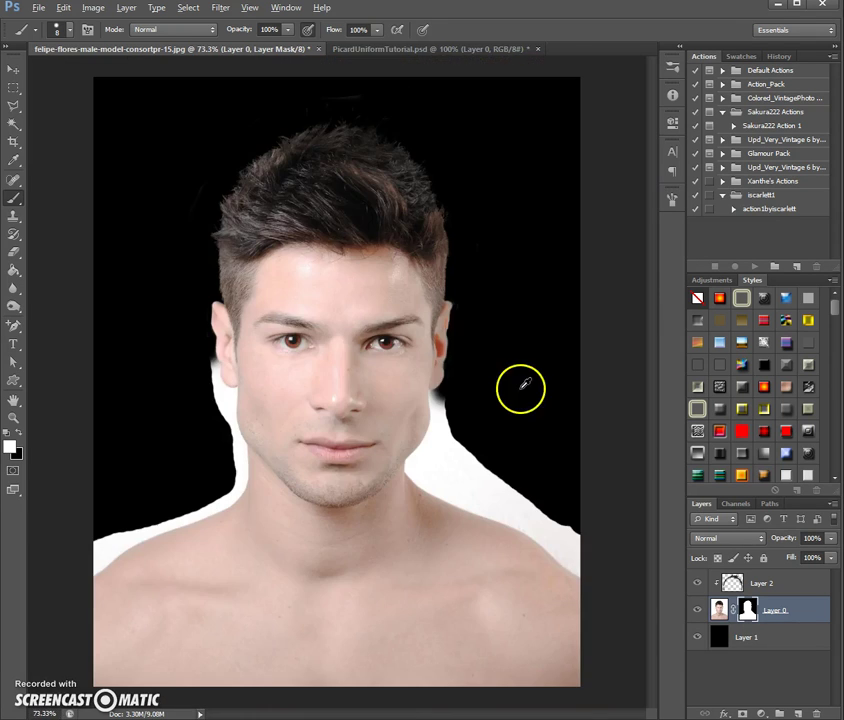
{"action": "scroll", "coordinate": [463, 301], "scroll_direction": "up", "scroll_amount": 5}
{"action": "scroll", "coordinate": [484, 402], "scroll_direction": "down", "scroll_amount": 2}
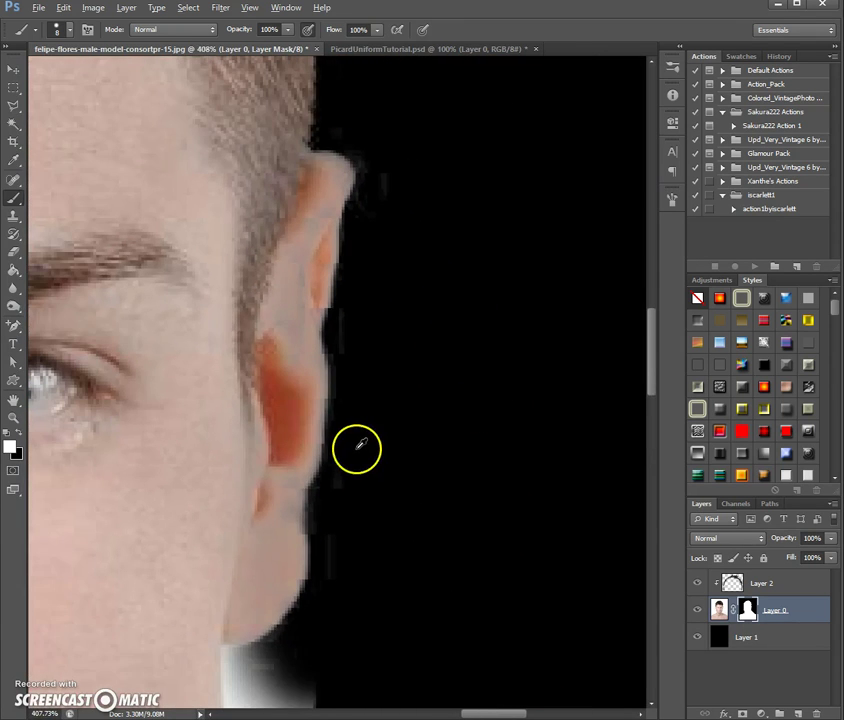
{"action": "mouse_move", "coordinate": [244, 621]}
{"action": "left_mouse_down"}
{"action": "mouse_move", "coordinate": [290, 566]}
{"action": "mouse_move", "coordinate": [289, 478]}
{"action": "mouse_move", "coordinate": [265, 579]}
{"action": "mouse_move", "coordinate": [268, 542]}
{"action": "mouse_move", "coordinate": [257, 535]}
{"action": "mouse_move", "coordinate": [245, 565]}
{"action": "mouse_move", "coordinate": [266, 369]}
{"action": "mouse_move", "coordinate": [244, 563]}
{"action": "mouse_move", "coordinate": [229, 558]}
{"action": "mouse_move", "coordinate": [208, 619]}
{"action": "mouse_move", "coordinate": [257, 441]}
{"action": "mouse_move", "coordinate": [257, 332]}
{"action": "mouse_move", "coordinate": [264, 363]}
{"action": "mouse_move", "coordinate": [273, 432]}
{"action": "left_mouse_up"}
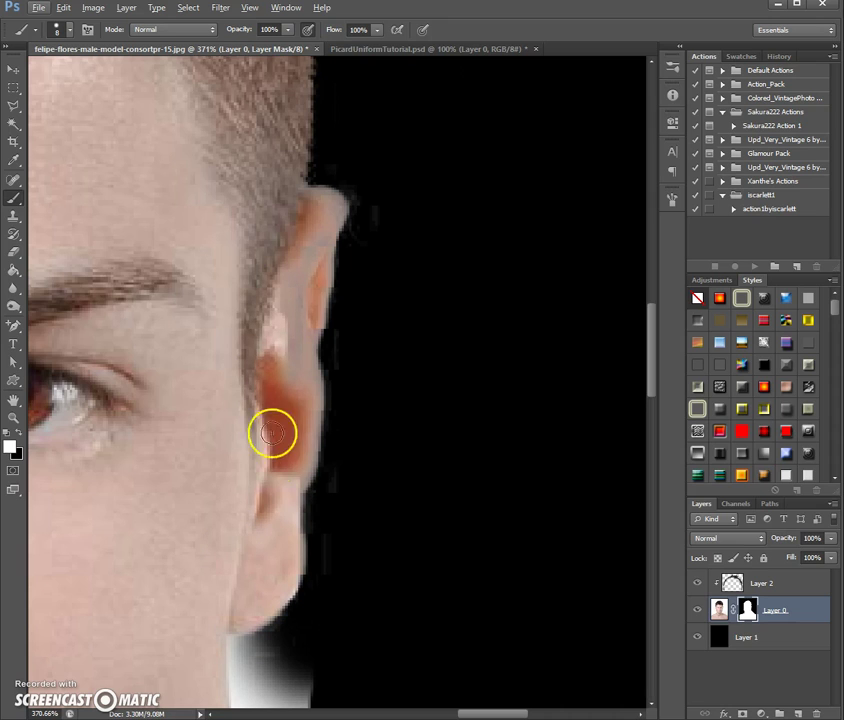
{"action": "mouse_move", "coordinate": [299, 482]}
{"action": "left_mouse_down"}
{"action": "mouse_move", "coordinate": [316, 455]}
{"action": "mouse_move", "coordinate": [306, 338]}
{"action": "mouse_move", "coordinate": [324, 241]}
{"action": "mouse_move", "coordinate": [341, 208]}
{"action": "mouse_move", "coordinate": [294, 183]}
{"action": "left_mouse_up"}
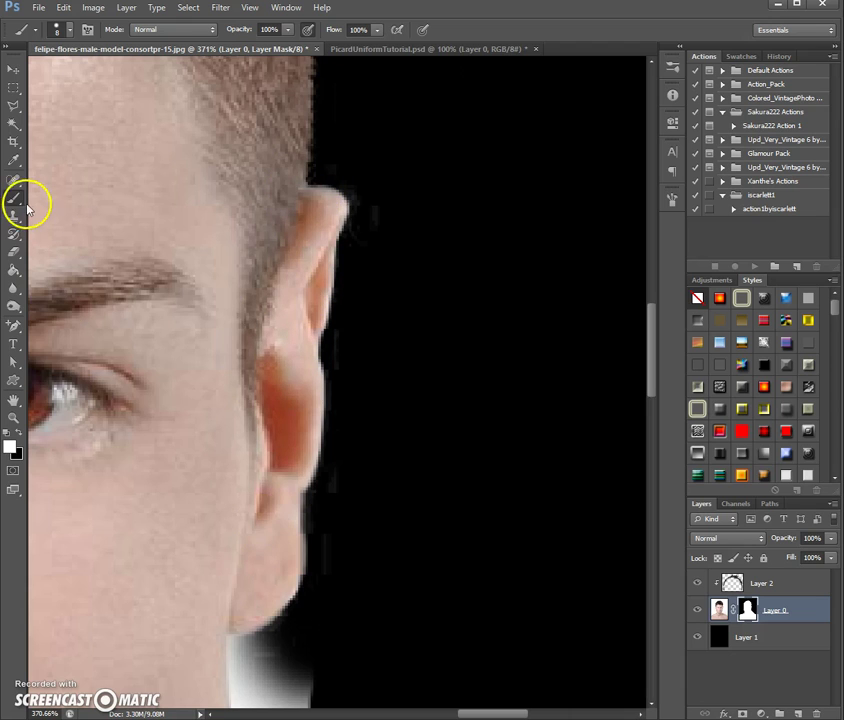
Paint black on Layer 0's mask with a hard 13 px brush to hide the background beside the right ear and under its lobe
{"action": "left_click", "coordinate": [72, 36]}
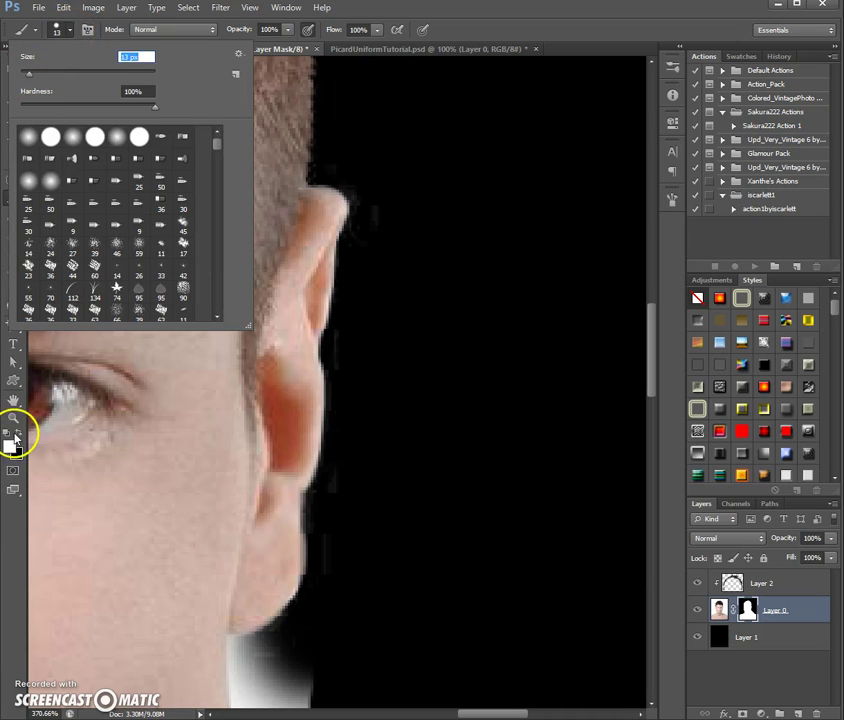
{"action": "left_click", "coordinate": [14, 437]}
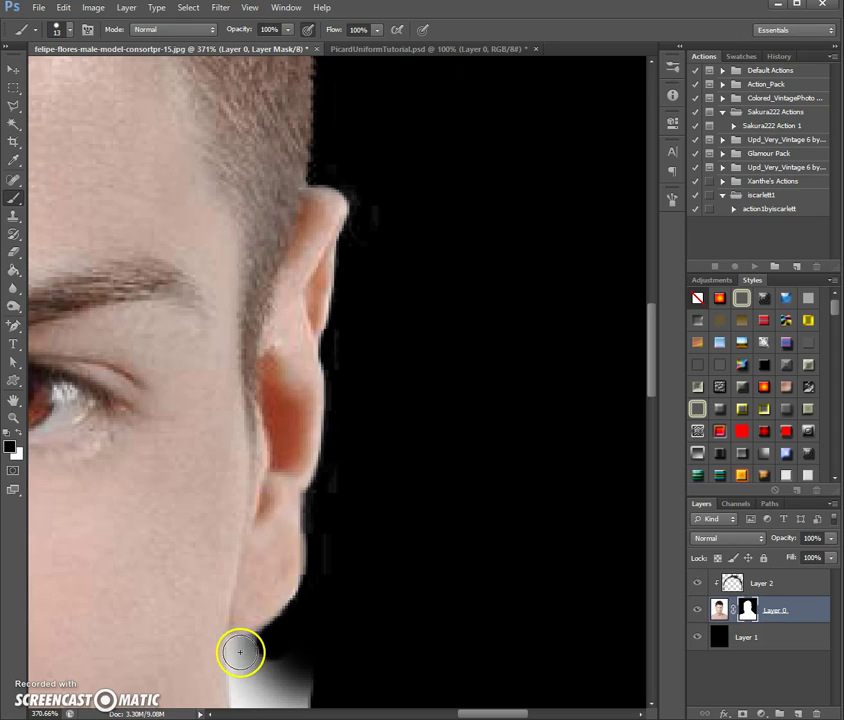
{"action": "scroll", "coordinate": [270, 620], "scroll_direction": "down", "scroll_amount": 5}
{"action": "scroll", "coordinate": [240, 340], "scroll_direction": "up", "scroll_amount": 10}
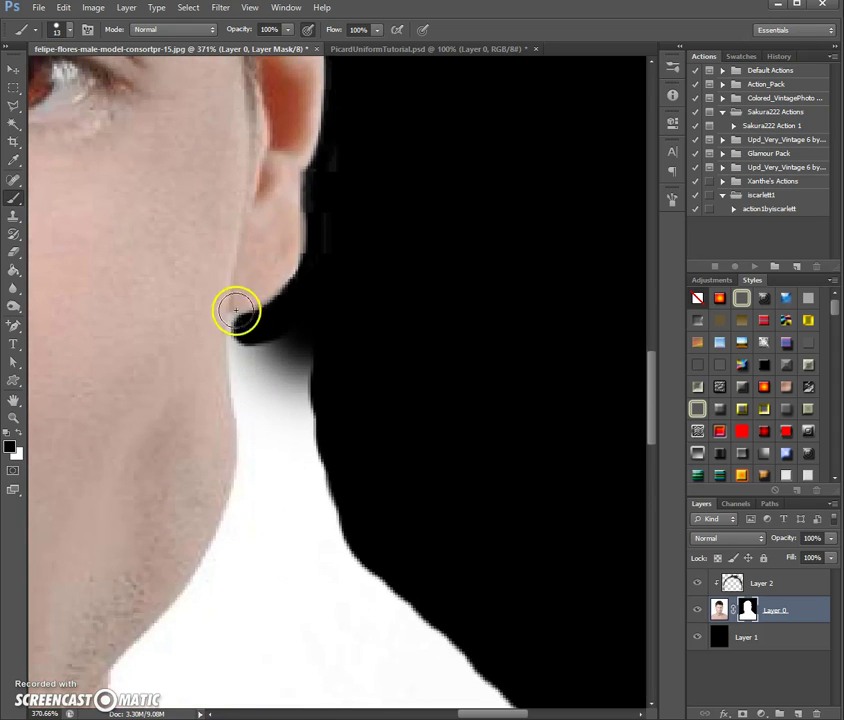
{"action": "scroll", "coordinate": [250, 411], "scroll_direction": "down", "scroll_amount": 2}
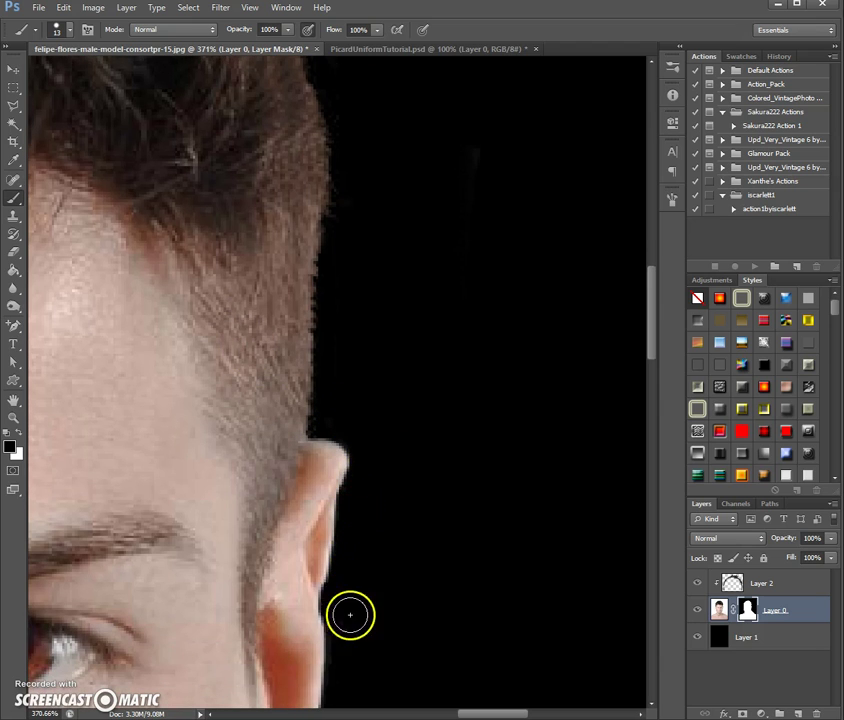
{"action": "scroll", "coordinate": [350, 600], "scroll_direction": "down", "scroll_amount": 8}
{"action": "scroll", "coordinate": [366, 490], "scroll_direction": "down", "scroll_amount": 9}
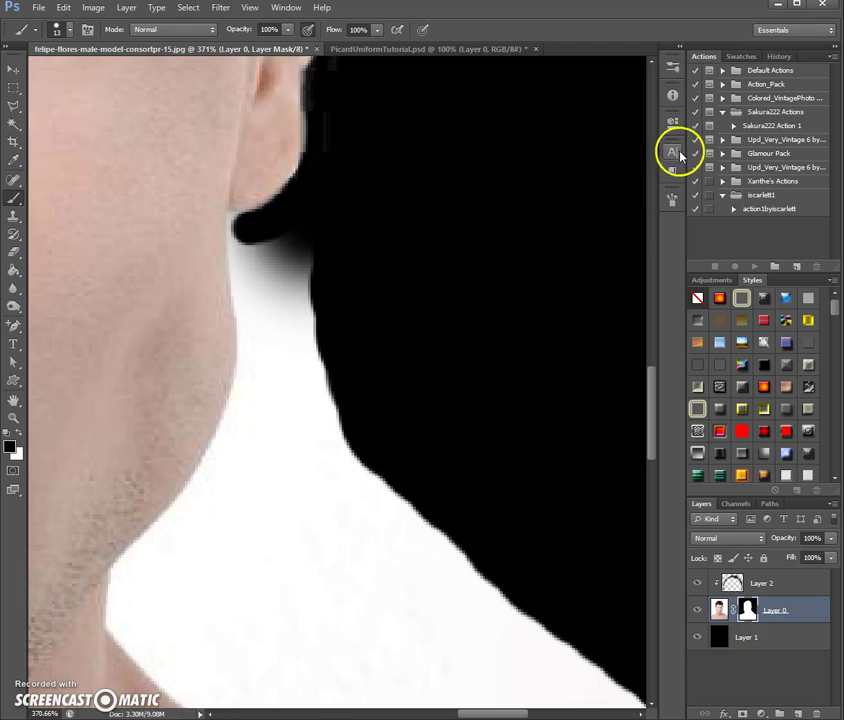
Set the 13 px brush tip's spacing to 1% in the brush settings
{"action": "key", "text": "F5"}
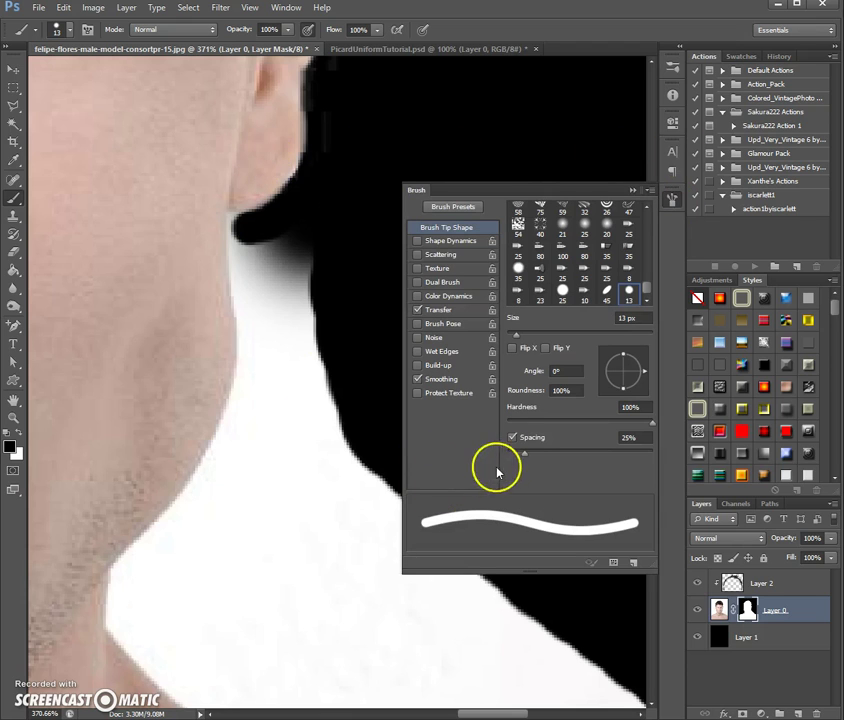
{"action": "left_click_drag", "start_coordinate": [524, 456], "coordinate": [481, 461]}
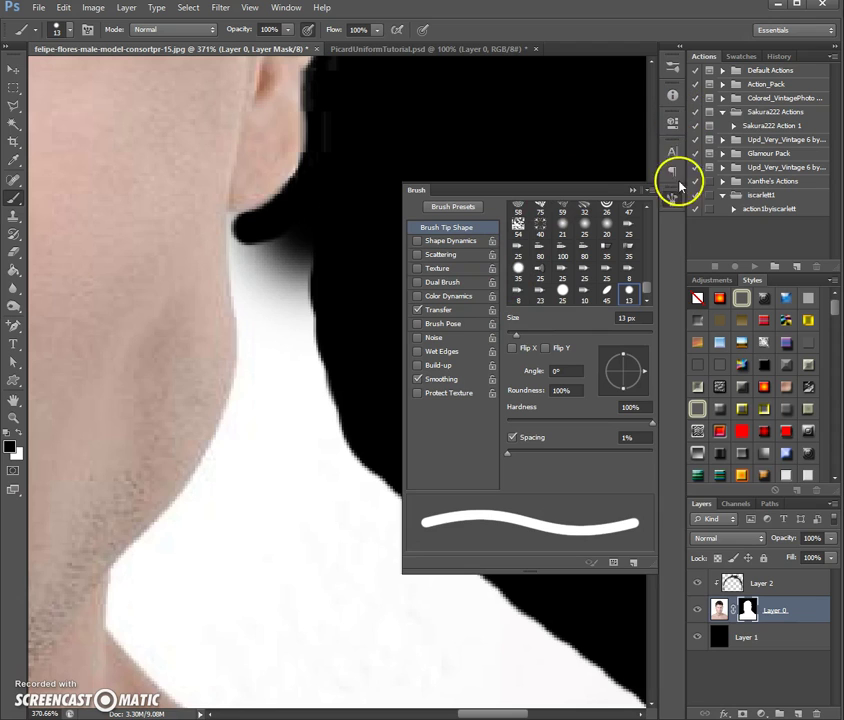
{"action": "left_click", "coordinate": [285, 14]}
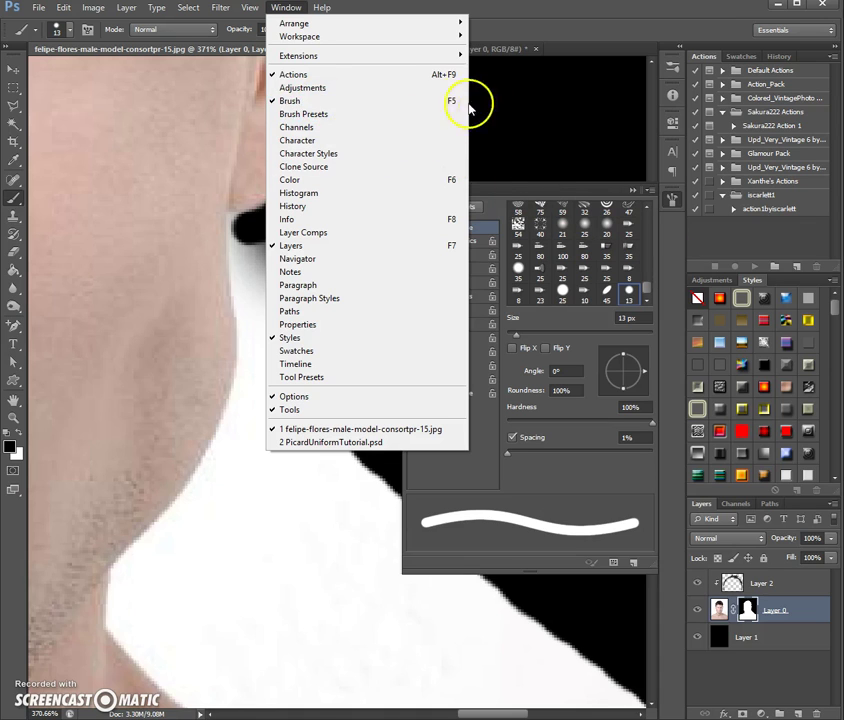
Check the brush tip's spacing setting in the Brush settings and collapse them
{"action": "left_click", "coordinate": [588, 192]}
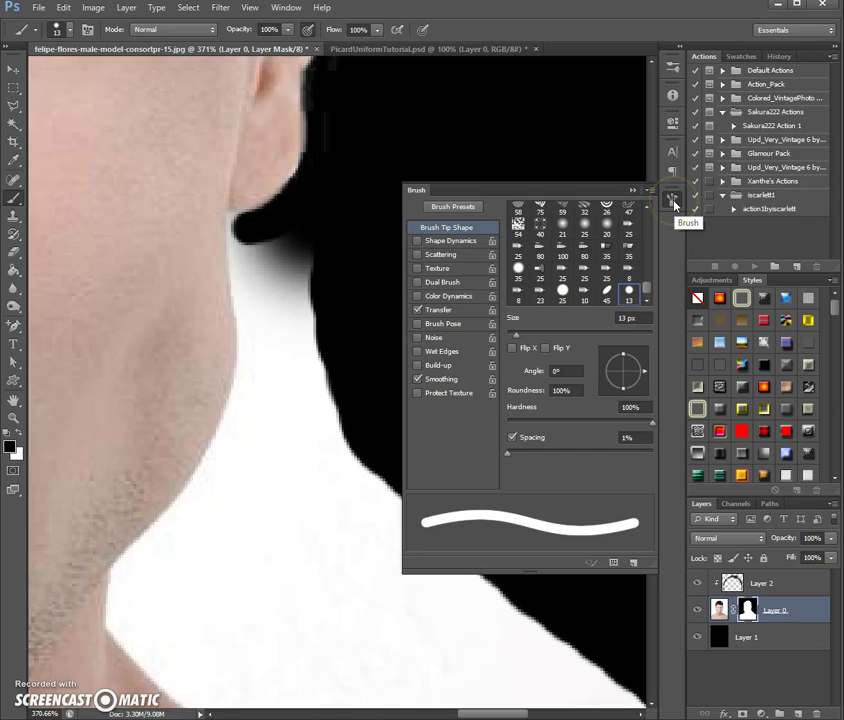
{"action": "left_click", "coordinate": [572, 437]}
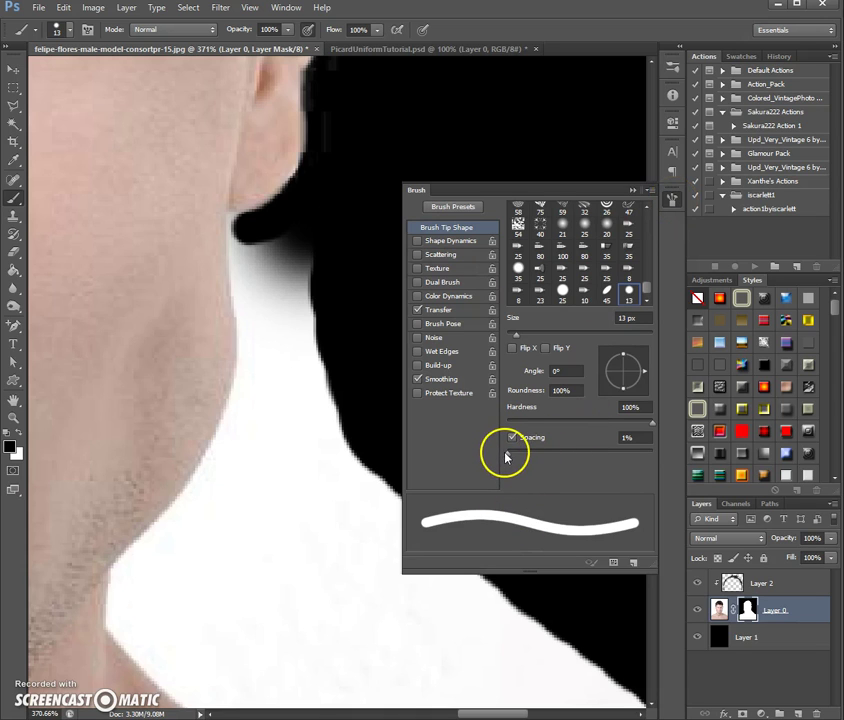
{"action": "mouse_move", "coordinate": [507, 455]}
{"action": "left_mouse_down"}
{"action": "mouse_move", "coordinate": [657, 458]}
{"action": "mouse_move", "coordinate": [515, 462]}
{"action": "left_mouse_up"}
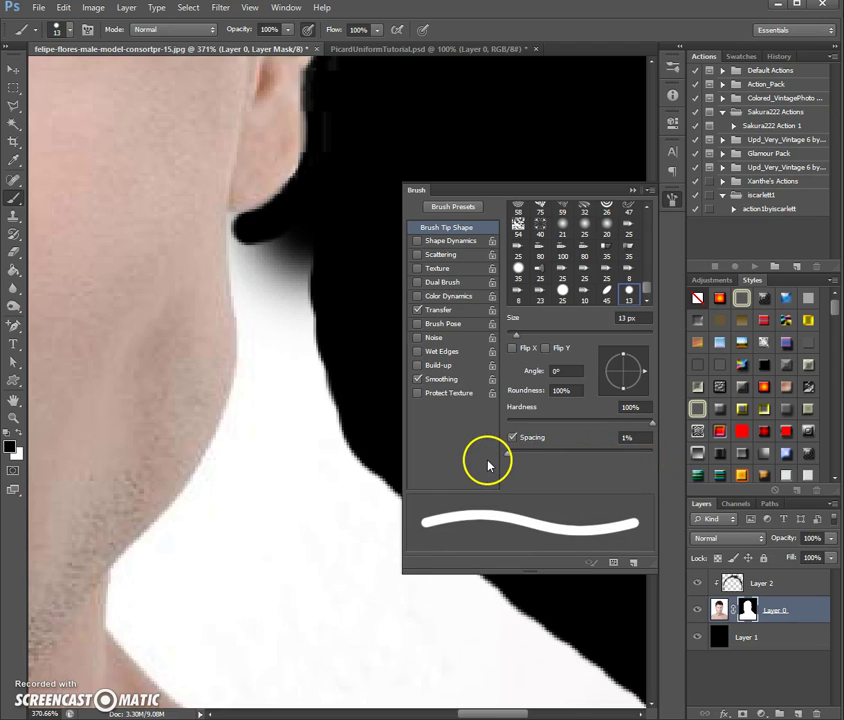
{"action": "left_click", "coordinate": [633, 191]}
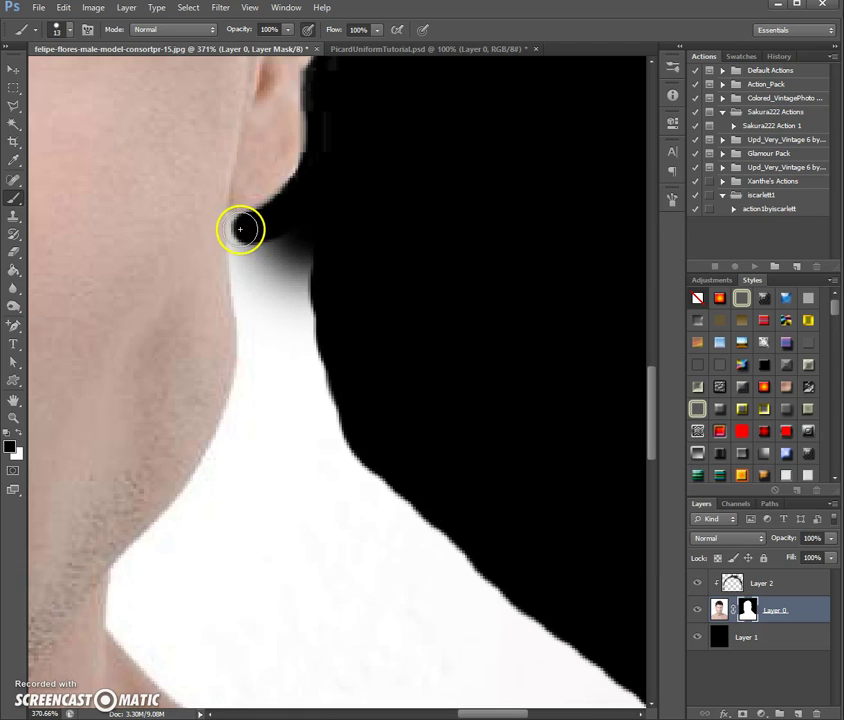
Paint black on Layer 0's mask with the 13 px brush along the jaw, neck and shoulder edge on the image's right
{"action": "mouse_move", "coordinate": [243, 229]}
{"action": "left_mouse_down"}
{"action": "mouse_move", "coordinate": [256, 333]}
{"action": "mouse_move", "coordinate": [251, 392]}
{"action": "mouse_move", "coordinate": [196, 497]}
{"action": "mouse_move", "coordinate": [124, 572]}
{"action": "mouse_move", "coordinate": [123, 624]}
{"action": "left_mouse_up"}
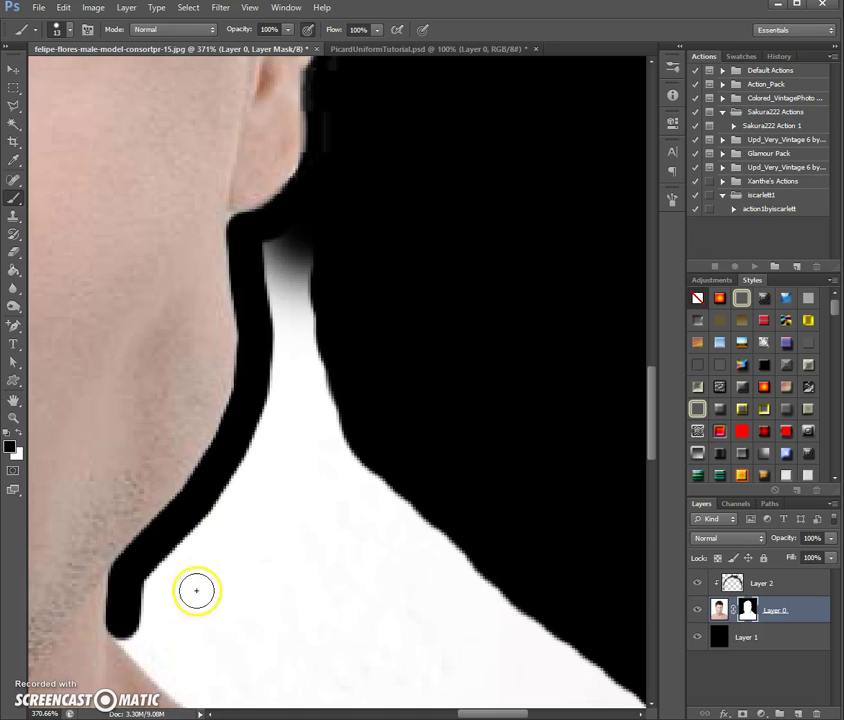
{"action": "scroll", "coordinate": [198, 590], "scroll_direction": "down", "scroll_amount": 10}
{"action": "scroll", "coordinate": [232, 402], "scroll_direction": "up", "scroll_amount": 3}
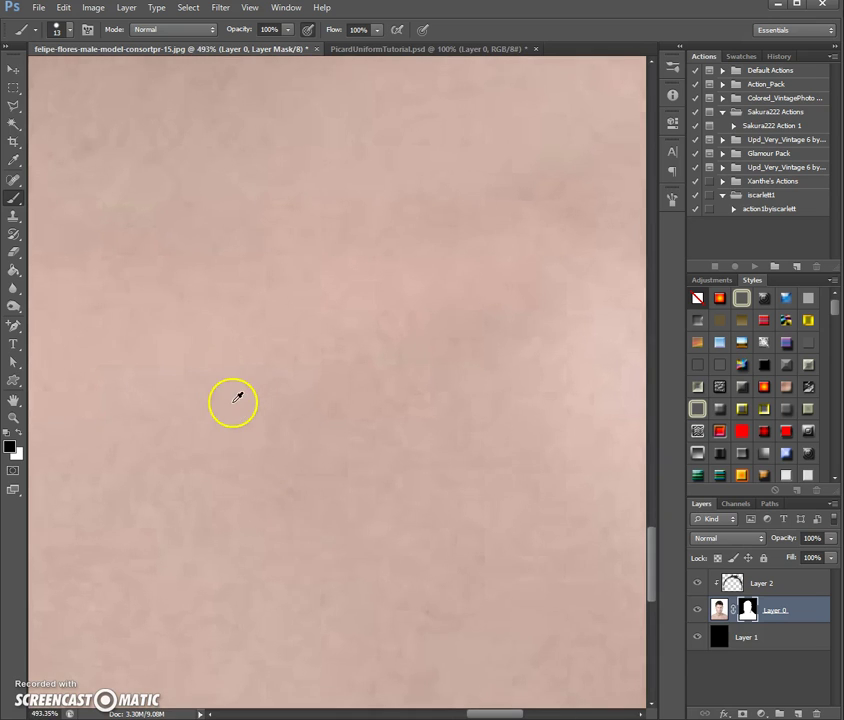
{"action": "scroll", "coordinate": [232, 402], "scroll_direction": "up", "scroll_amount": 6}
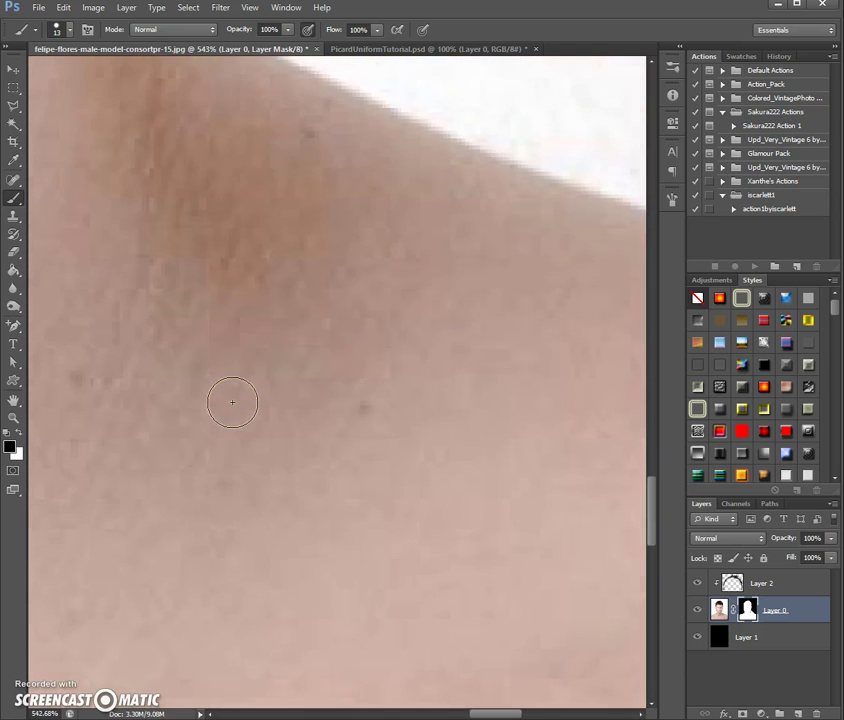
{"action": "mouse_move", "coordinate": [140, 252]}
{"action": "left_mouse_down"}
{"action": "mouse_move", "coordinate": [213, 309]}
{"action": "mouse_move", "coordinate": [271, 338]}
{"action": "mouse_move", "coordinate": [465, 419]}
{"action": "mouse_move", "coordinate": [483, 436]}
{"action": "mouse_move", "coordinate": [613, 474]}
{"action": "mouse_move", "coordinate": [644, 500]}
{"action": "left_mouse_up"}
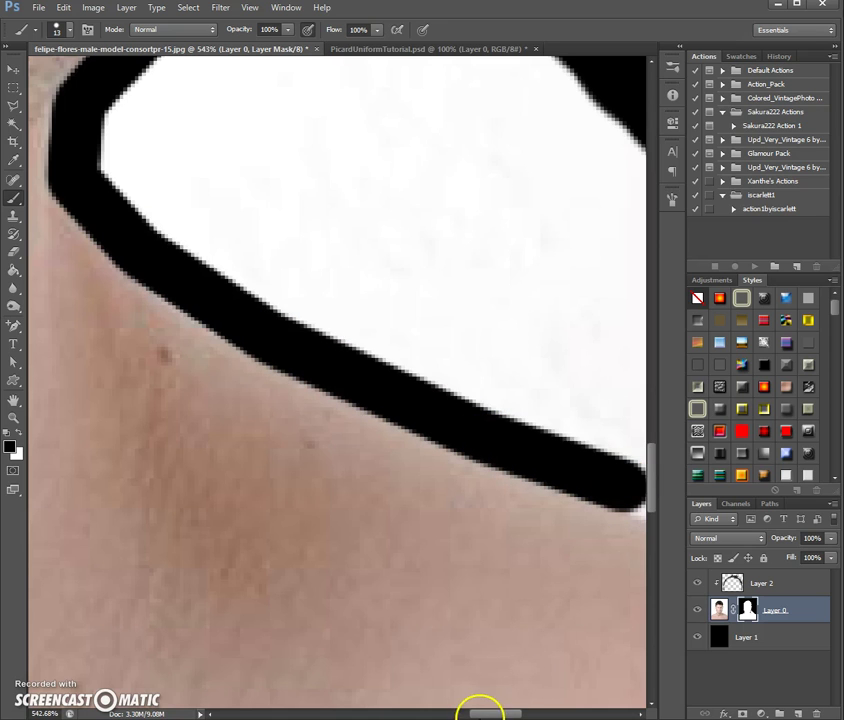
{"action": "scroll", "coordinate": [490, 700], "scroll_direction": "down", "scroll_amount": 10}
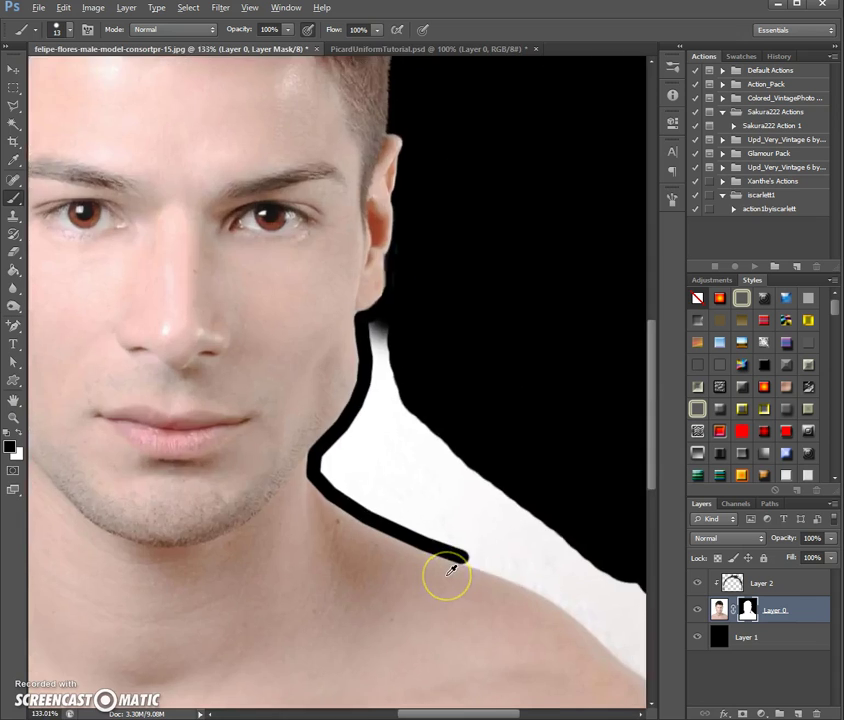
{"action": "scroll", "coordinate": [451, 569], "scroll_direction": "down", "scroll_amount": 4}
{"action": "scroll", "coordinate": [452, 566], "scroll_direction": "up", "scroll_amount": 2}
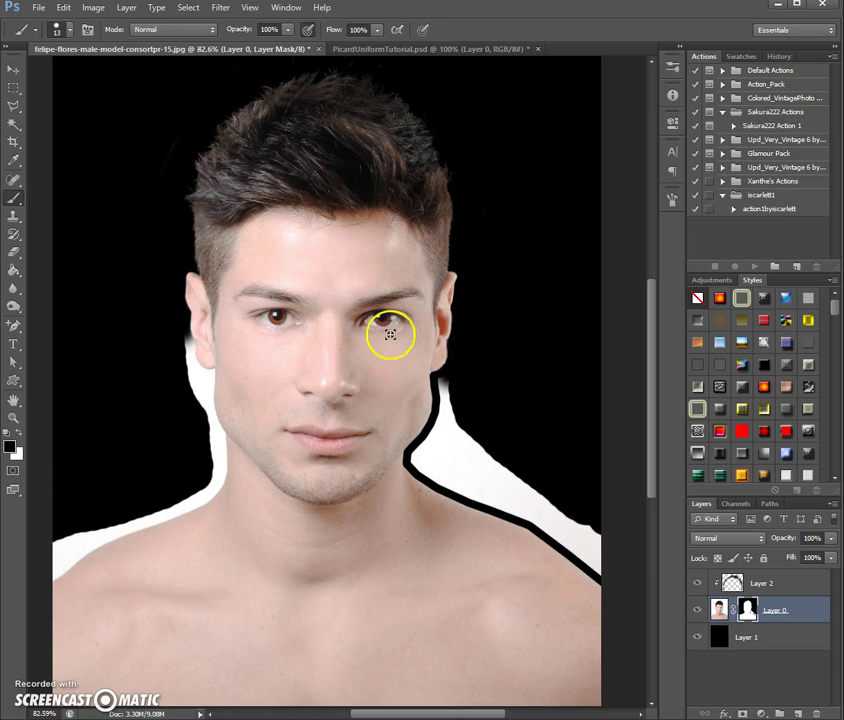
Set the brush to 5 px and mask out the small corner where the earlobe meets the jaw on the image's right
{"action": "scroll", "coordinate": [475, 375], "scroll_direction": "up", "scroll_amount": 2}
{"action": "scroll", "coordinate": [475, 375], "scroll_direction": "up", "scroll_amount": 4}
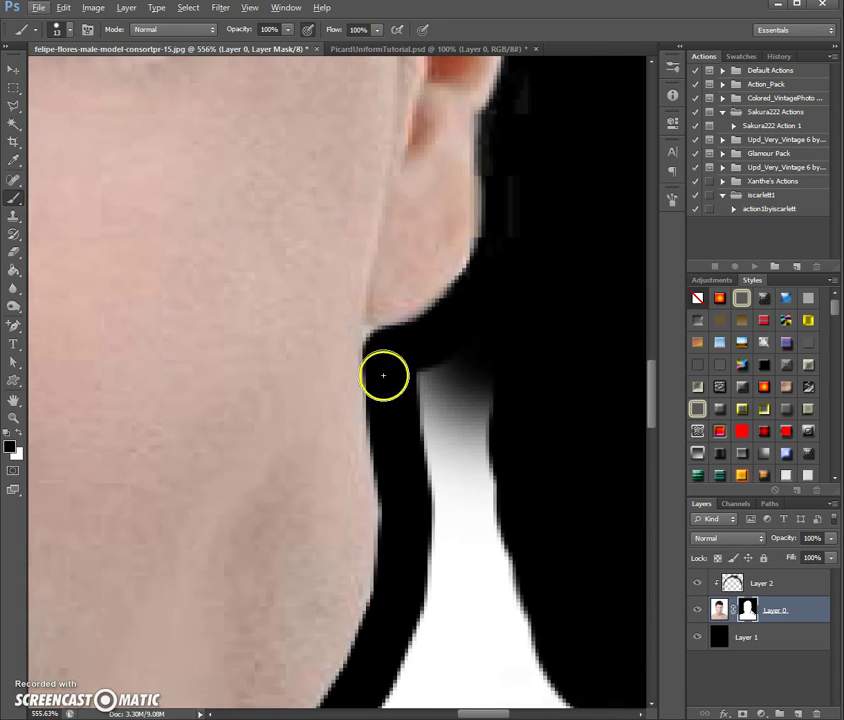
{"action": "left_click", "coordinate": [67, 37]}
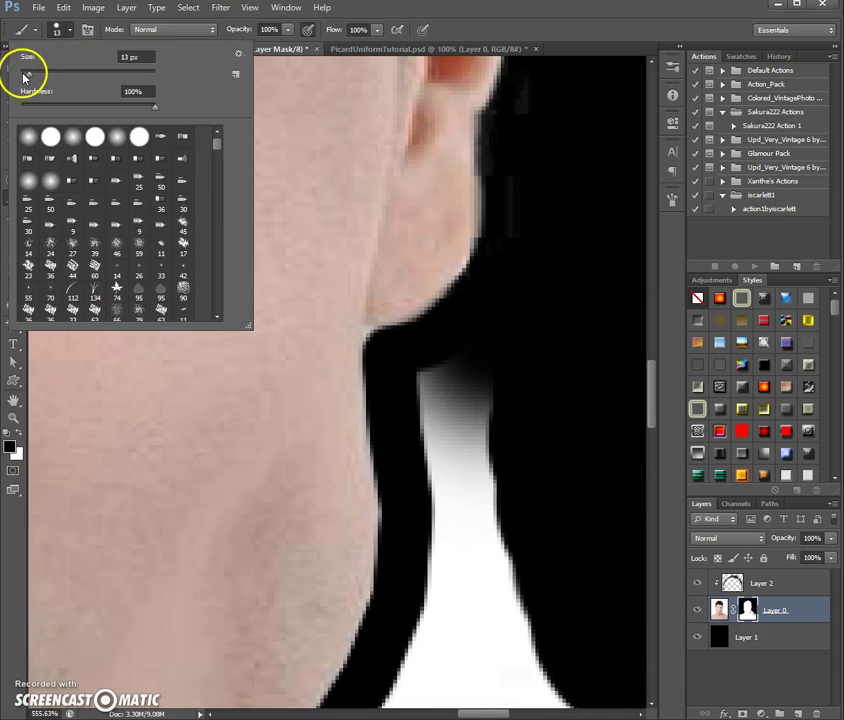
{"action": "key", "text": "Return"}
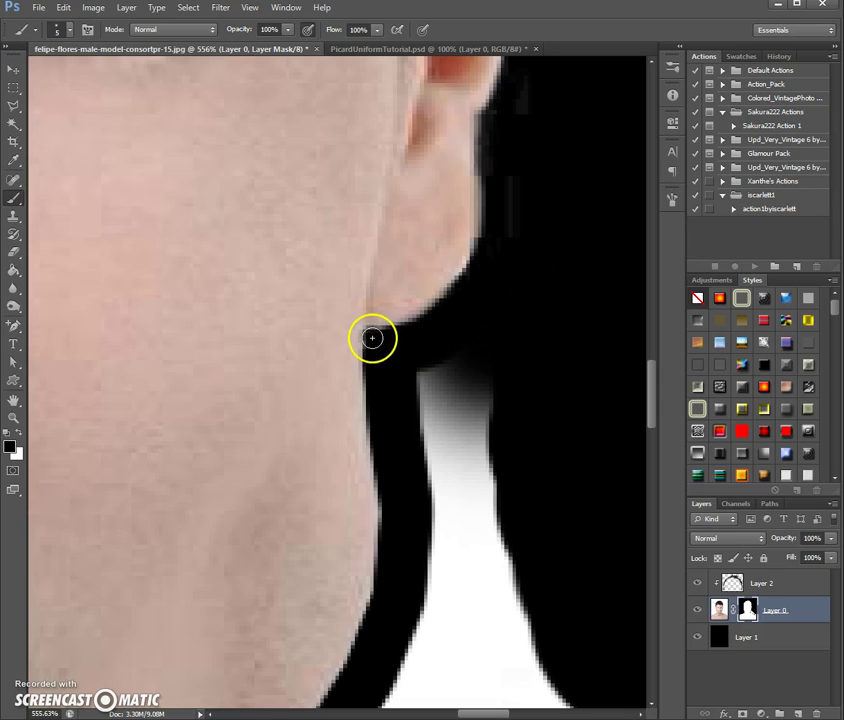
Enlarge the brush to 39 px and paint black over the remaining white background beside the neck and shoulder on the image's right
{"action": "left_click", "coordinate": [67, 35]}
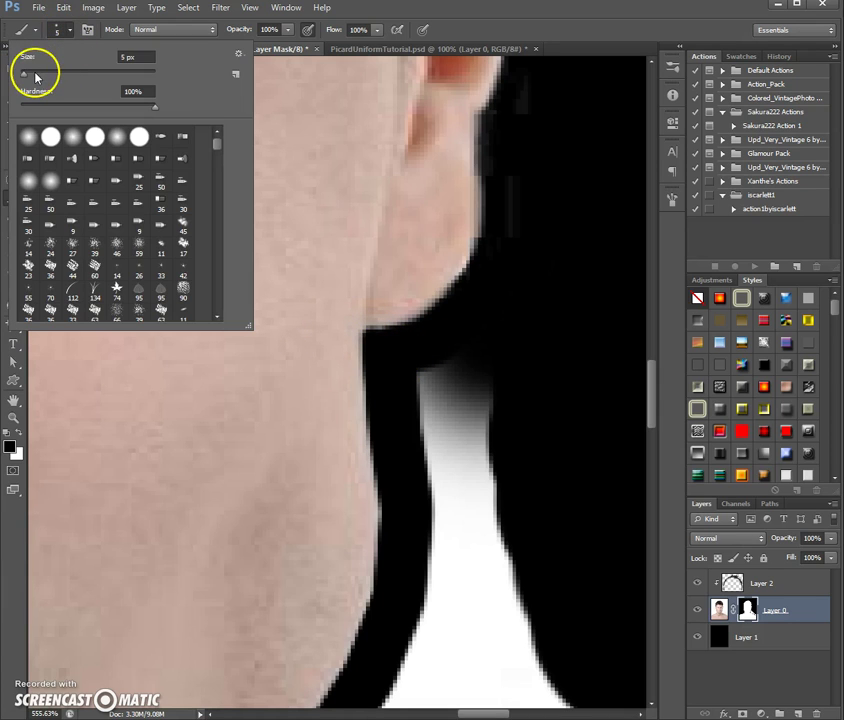
{"action": "mouse_move", "coordinate": [467, 405]}
{"action": "left_mouse_down"}
{"action": "mouse_move", "coordinate": [482, 514]}
{"action": "mouse_move", "coordinate": [520, 538]}
{"action": "left_mouse_up"}
{"action": "scroll", "coordinate": [520, 538], "scroll_direction": "down", "scroll_amount": 10}
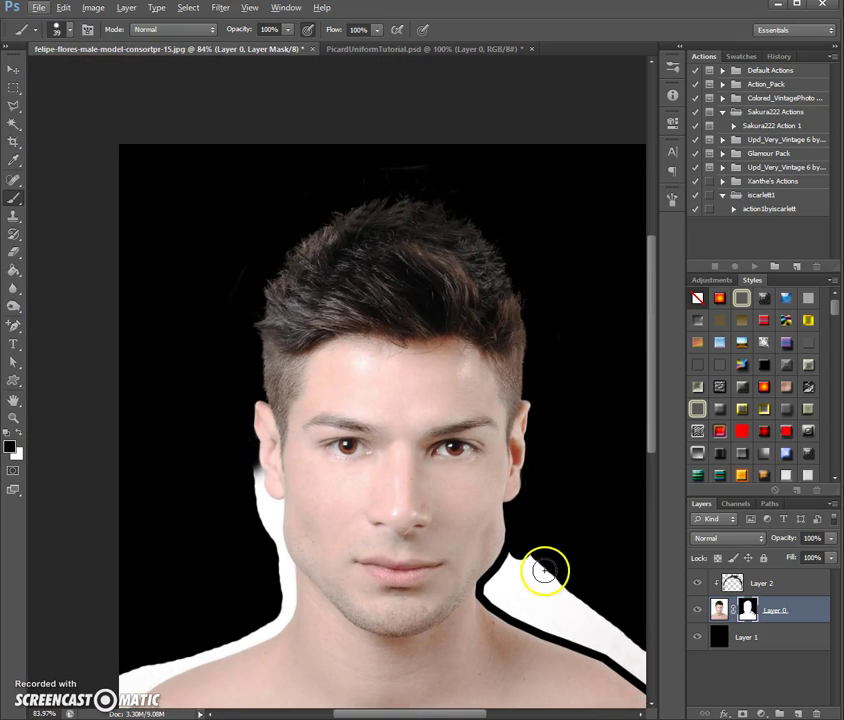
{"action": "mouse_move", "coordinate": [493, 591]}
{"action": "left_mouse_down"}
{"action": "mouse_move", "coordinate": [571, 635]}
{"action": "mouse_move", "coordinate": [628, 652]}
{"action": "mouse_move", "coordinate": [533, 595]}
{"action": "mouse_move", "coordinate": [495, 586]}
{"action": "mouse_move", "coordinate": [516, 563]}
{"action": "mouse_move", "coordinate": [505, 579]}
{"action": "mouse_move", "coordinate": [578, 604]}
{"action": "left_mouse_up"}
Mask out the background around the ear on the image's left with the 39 px brush, finishing under the lobe at 14 px
{"action": "mouse_move", "coordinate": [465, 712]}
{"action": "left_mouse_down"}
{"action": "mouse_move", "coordinate": [497, 658]}
{"action": "mouse_move", "coordinate": [543, 682]}
{"action": "mouse_move", "coordinate": [530, 672]}
{"action": "mouse_move", "coordinate": [563, 705]}
{"action": "mouse_move", "coordinate": [455, 712]}
{"action": "left_mouse_up"}
{"action": "scroll", "coordinate": [353, 489], "scroll_direction": "up", "scroll_amount": 5}
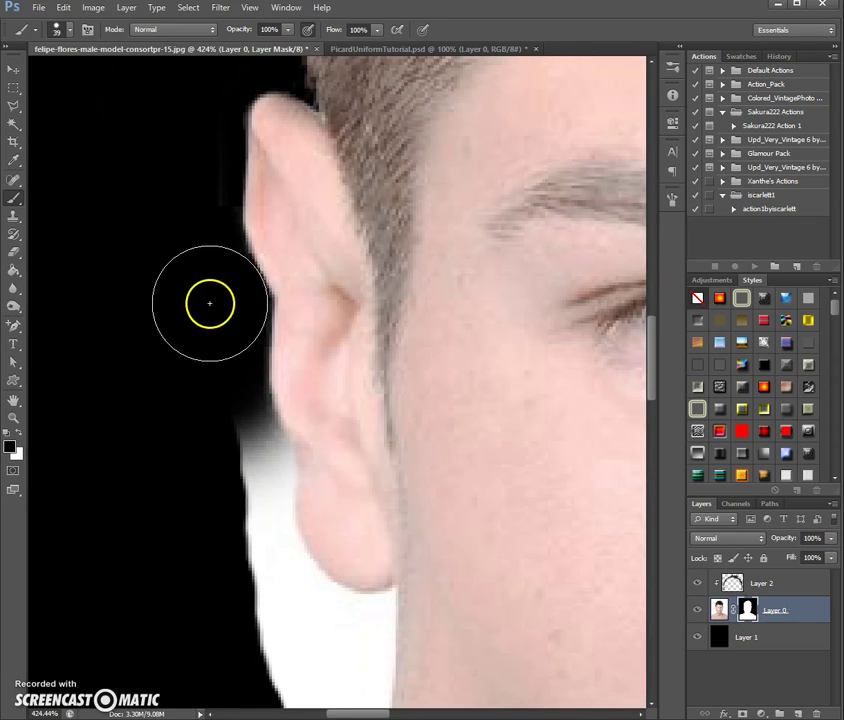
{"action": "mouse_move", "coordinate": [211, 377]}
{"action": "left_mouse_down"}
{"action": "mouse_move", "coordinate": [213, 424]}
{"action": "mouse_move", "coordinate": [235, 471]}
{"action": "mouse_move", "coordinate": [251, 561]}
{"action": "mouse_move", "coordinate": [307, 635]}
{"action": "mouse_move", "coordinate": [329, 640]}
{"action": "left_mouse_up"}
{"action": "left_click", "coordinate": [68, 36]}
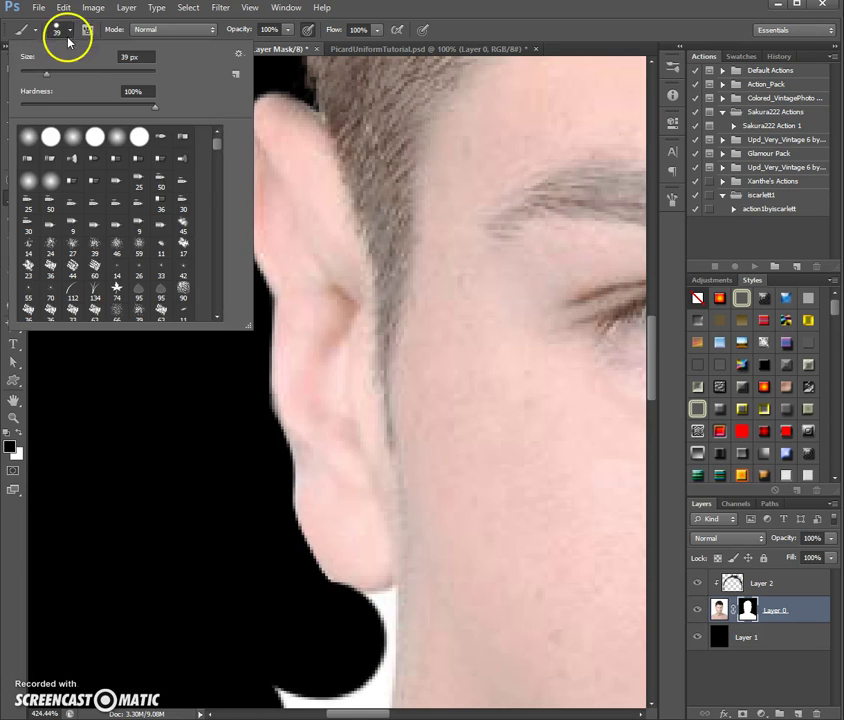
{"action": "left_click", "coordinate": [368, 614]}
{"action": "left_click_drag", "start_coordinate": [378, 612], "coordinate": [371, 673]}
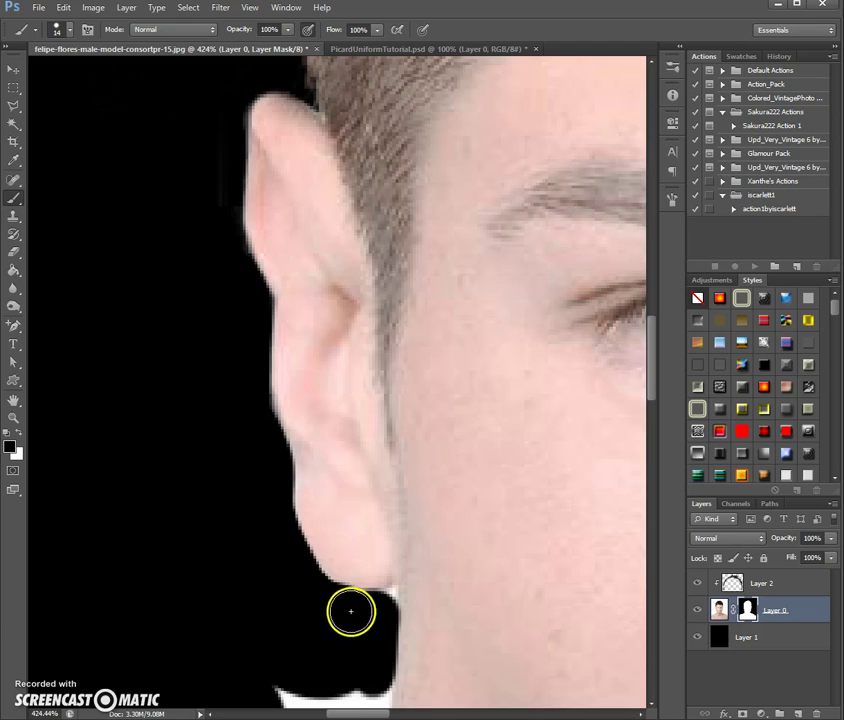
Paint black on Layer 0's mask with the 14 px brush along the jawline below the ear on the image's left
{"action": "scroll", "coordinate": [343, 622], "scroll_direction": "down", "scroll_amount": 5}
{"action": "left_click_drag", "start_coordinate": [379, 441], "coordinate": [369, 473]}
{"action": "left_click_drag", "start_coordinate": [377, 550], "coordinate": [430, 651]}
{"action": "mouse_move", "coordinate": [345, 512]}
{"action": "left_mouse_down"}
{"action": "mouse_move", "coordinate": [283, 424]}
{"action": "mouse_move", "coordinate": [309, 424]}
{"action": "mouse_move", "coordinate": [351, 530]}
{"action": "left_mouse_up"}
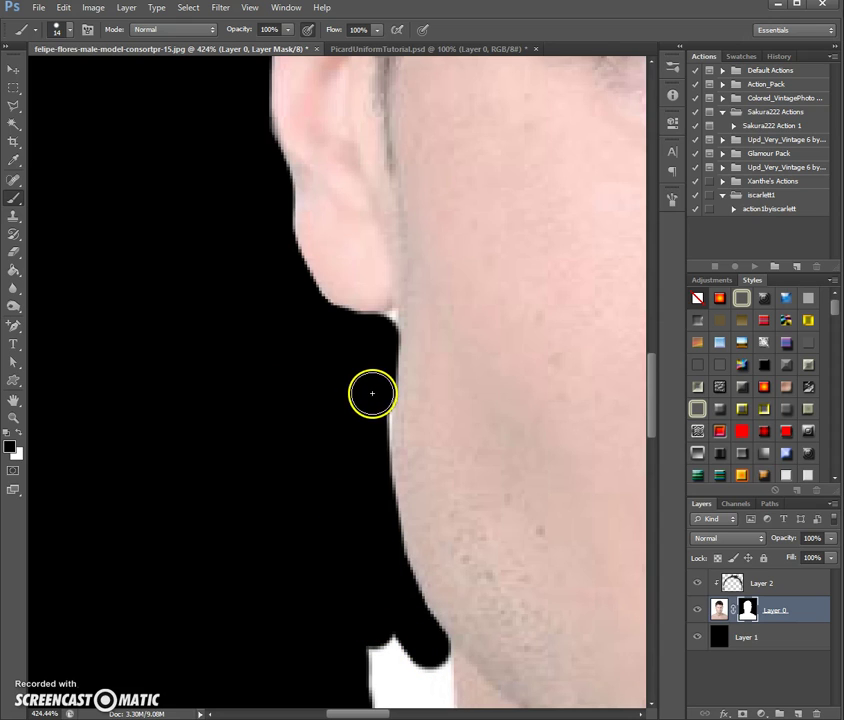
Mask out the white background along the neck and inner shoulder on the image's left with straight 14 px black strokes
{"action": "scroll", "coordinate": [366, 472], "scroll_direction": "down", "scroll_amount": 5}
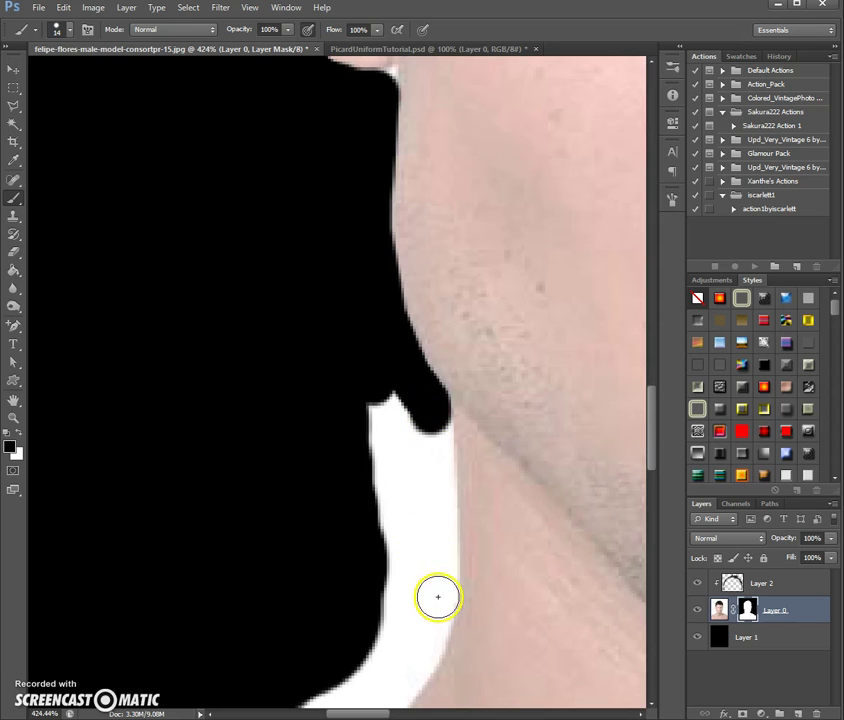
{"action": "left_click", "coordinate": [437, 596], "text": "shift"}
{"action": "scroll", "coordinate": [345, 490], "scroll_direction": "down", "scroll_amount": 1}
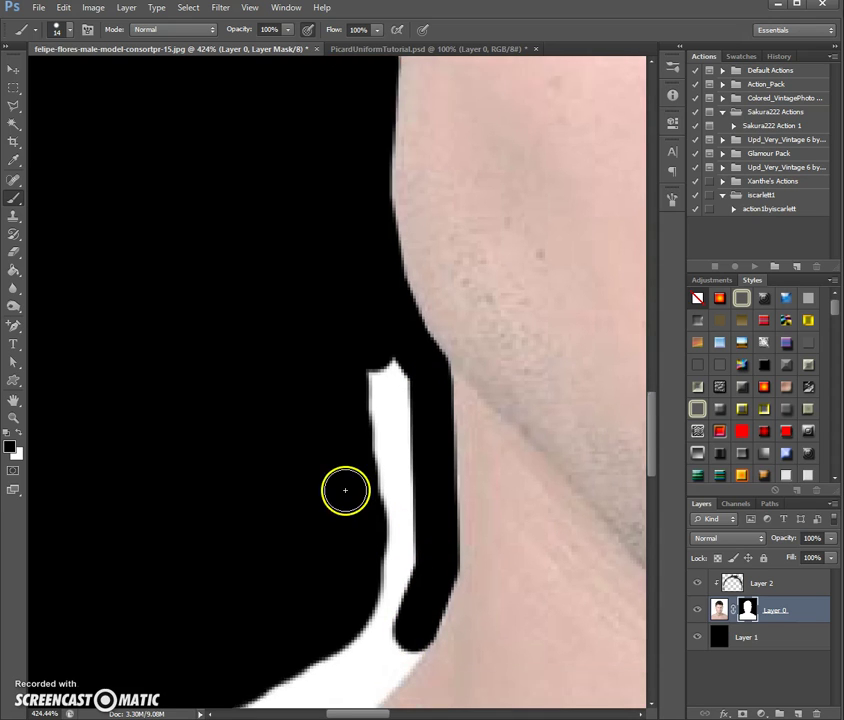
{"action": "scroll", "coordinate": [345, 490], "scroll_direction": "down", "scroll_amount": 5}
{"action": "left_click", "coordinate": [348, 453], "text": "shift"}
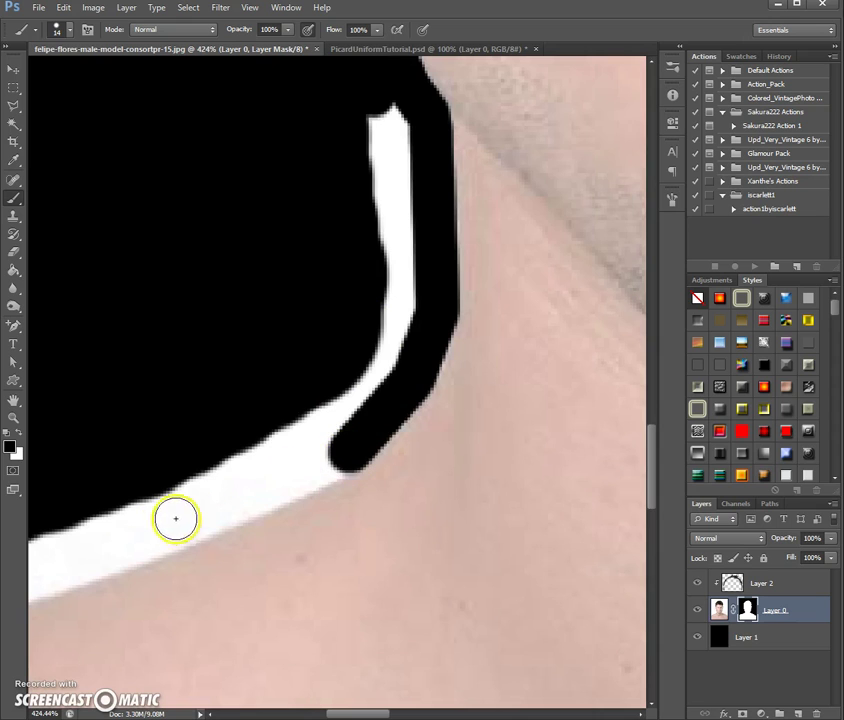
{"action": "left_click", "coordinate": [98, 561], "text": "shift"}
{"action": "mouse_move", "coordinate": [375, 165]}
{"action": "left_mouse_down"}
{"action": "mouse_move", "coordinate": [394, 126]}
{"action": "mouse_move", "coordinate": [377, 372]}
{"action": "mouse_move", "coordinate": [305, 436]}
{"action": "mouse_move", "coordinate": [197, 490]}
{"action": "mouse_move", "coordinate": [75, 524]}
{"action": "mouse_move", "coordinate": [68, 535]}
{"action": "mouse_move", "coordinate": [152, 488]}
{"action": "left_mouse_up"}
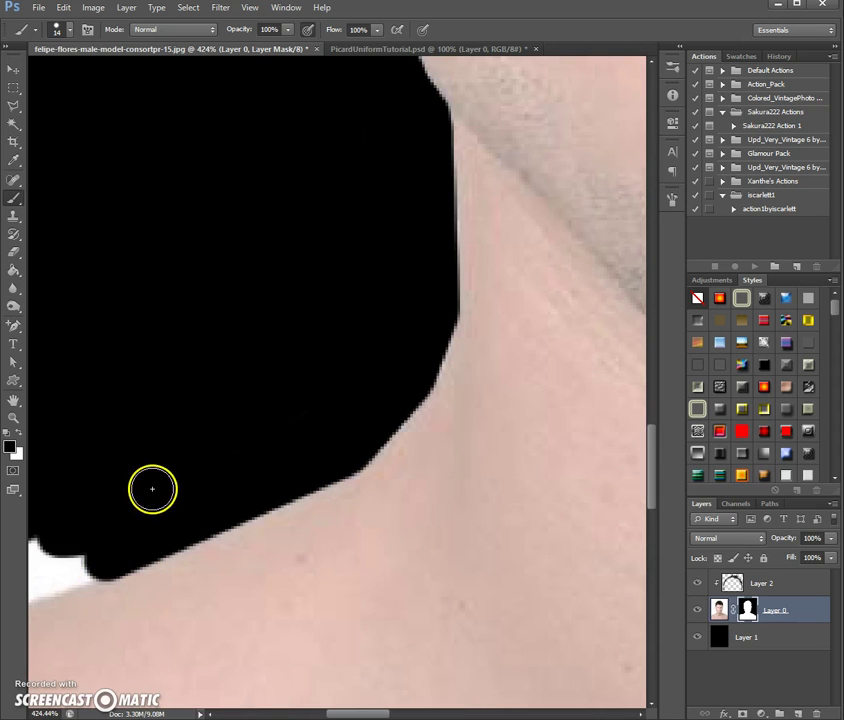
Trace the outer shoulder on the image's left with straight black 14 px mask strokes out to the canvas edge
{"action": "left_click_drag", "start_coordinate": [330, 712], "coordinate": [277, 712]}
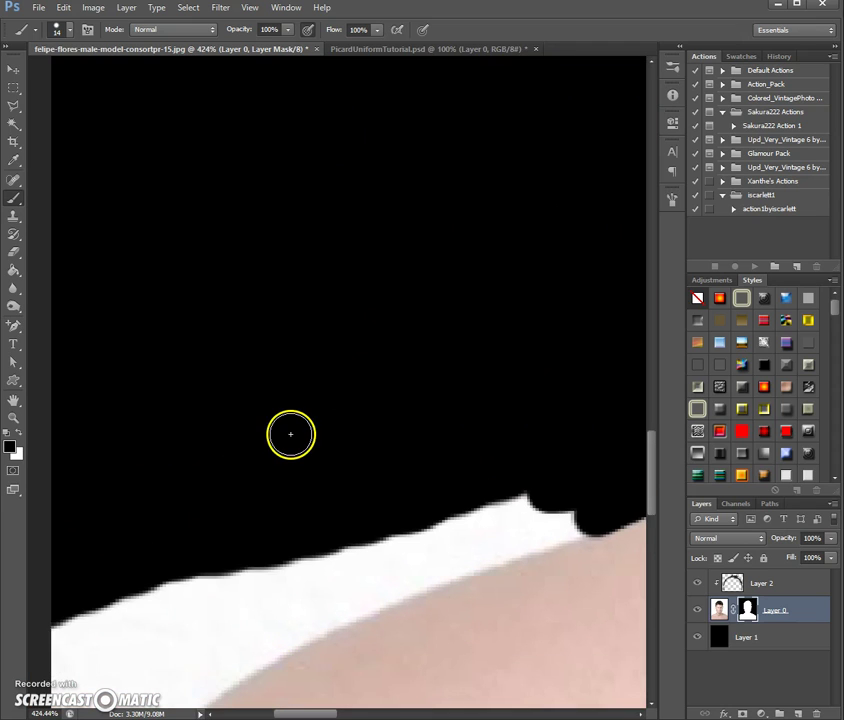
{"action": "left_click_drag", "start_coordinate": [574, 507], "coordinate": [586, 505]}
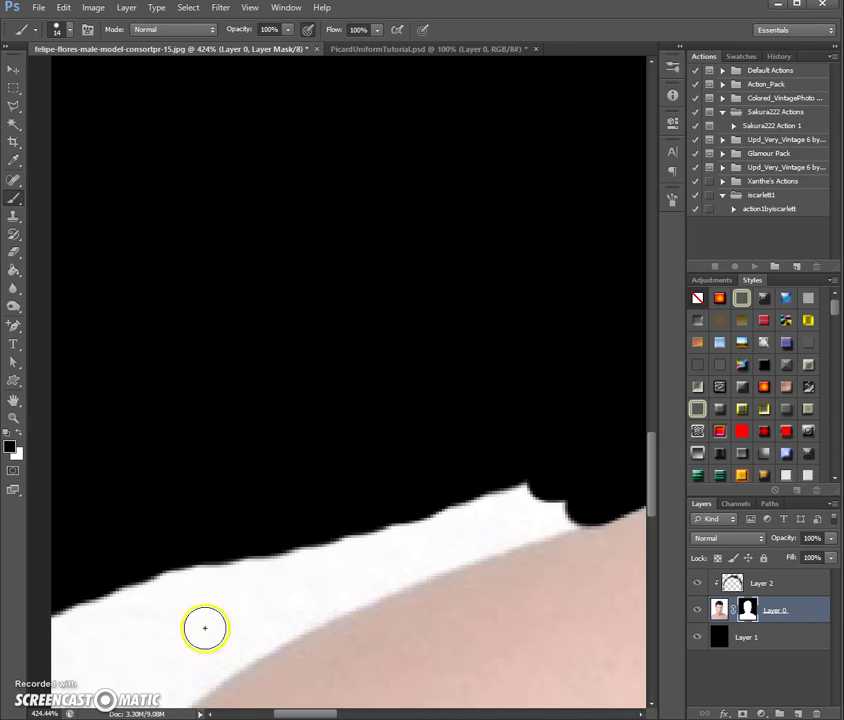
{"action": "left_click", "coordinate": [389, 575], "text": "shift"}
{"action": "left_click", "coordinate": [198, 676], "text": "shift"}
{"action": "scroll", "coordinate": [135, 580], "scroll_direction": "down", "scroll_amount": 3}
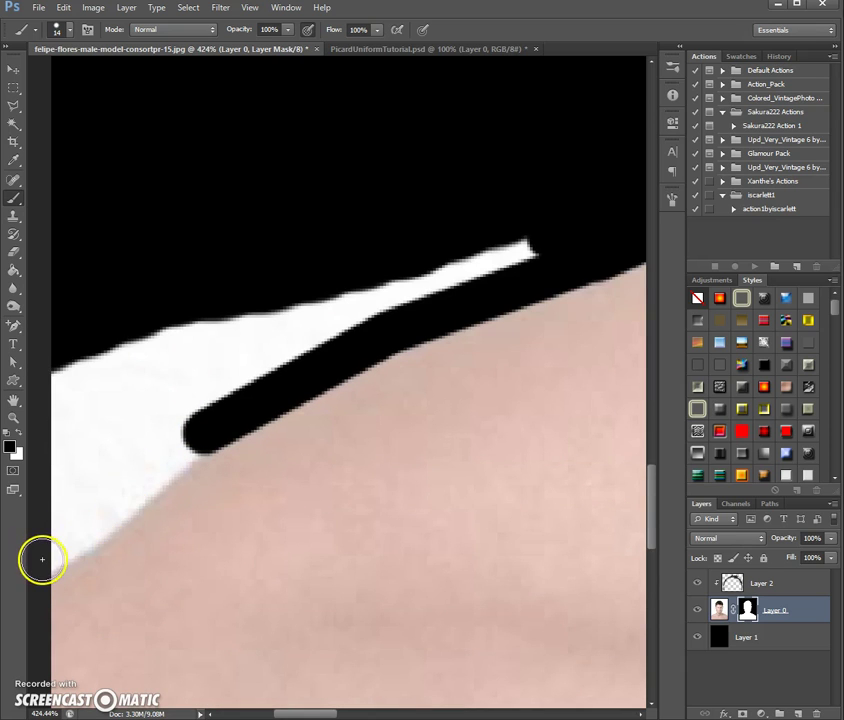
{"action": "left_click", "coordinate": [45, 548], "text": "shift"}
Paint black over the leftover white background above the shoulder on the image's left
{"action": "left_click", "coordinate": [47, 377], "text": "shift"}
{"action": "left_click", "coordinate": [83, 484], "text": "shift"}
{"action": "left_click", "coordinate": [479, 285], "text": "shift"}
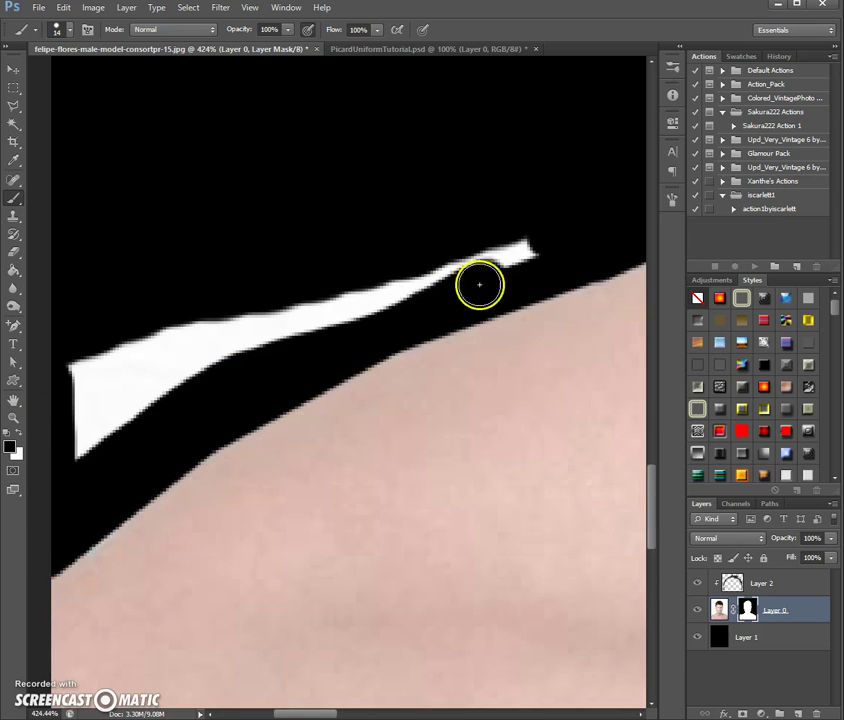
{"action": "left_click", "coordinate": [324, 298], "text": "shift"}
{"action": "left_click", "coordinate": [57, 437], "text": "shift"}
{"action": "left_click", "coordinate": [303, 316], "text": "shift"}
{"action": "left_click", "coordinate": [414, 295], "text": "shift"}
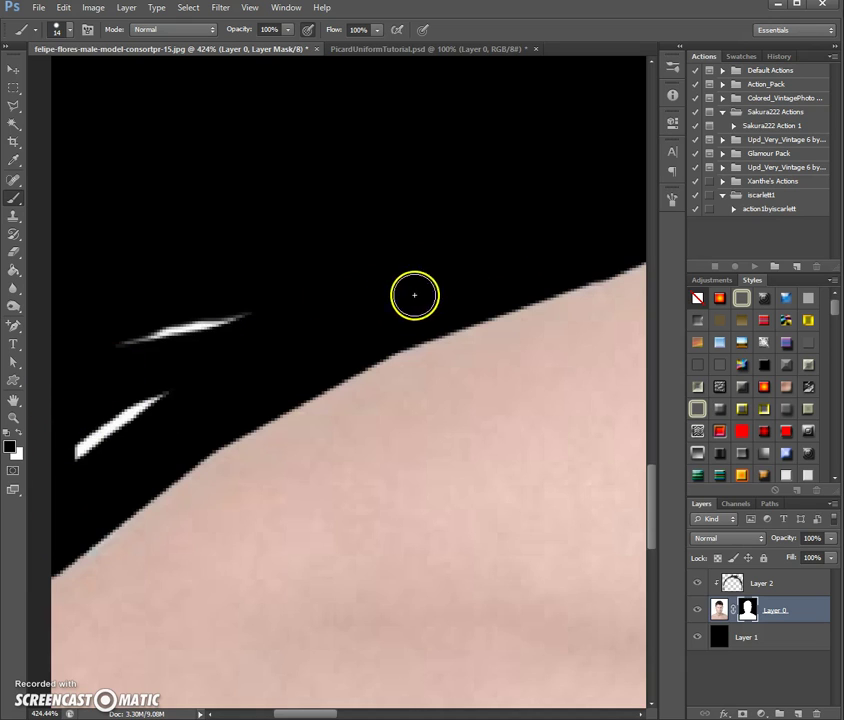
{"action": "left_click", "coordinate": [110, 342], "text": "shift"}
{"action": "left_click", "coordinate": [68, 463], "text": "shift"}
{"action": "left_click", "coordinate": [241, 335], "text": "shift"}
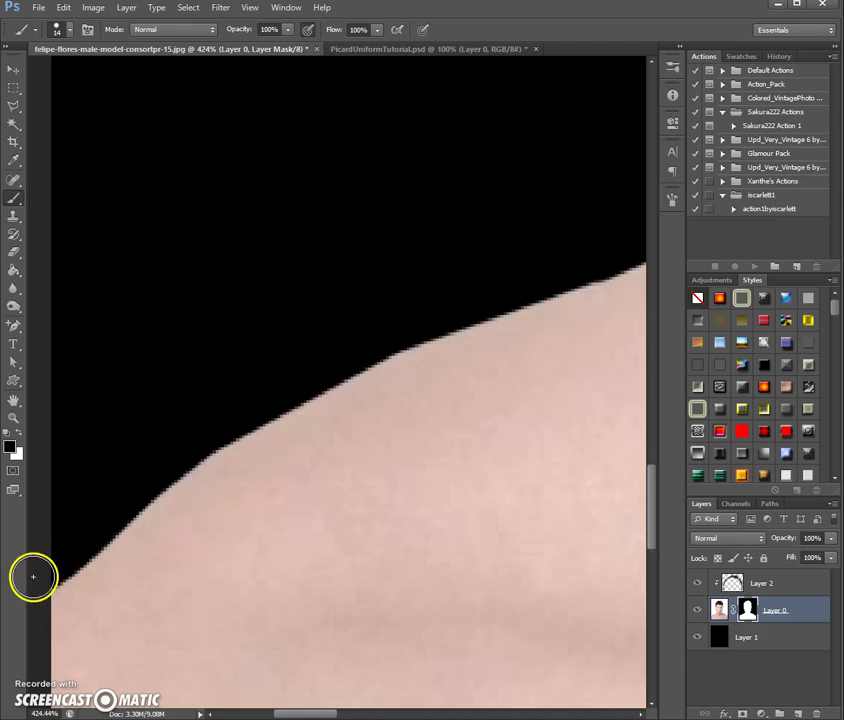
Save the masked portrait as a layered Photoshop PSD in the Video Tutorials folder under the suggested name, with Maximize Compatibility on
{"action": "key", "text": "ctrl+0"}
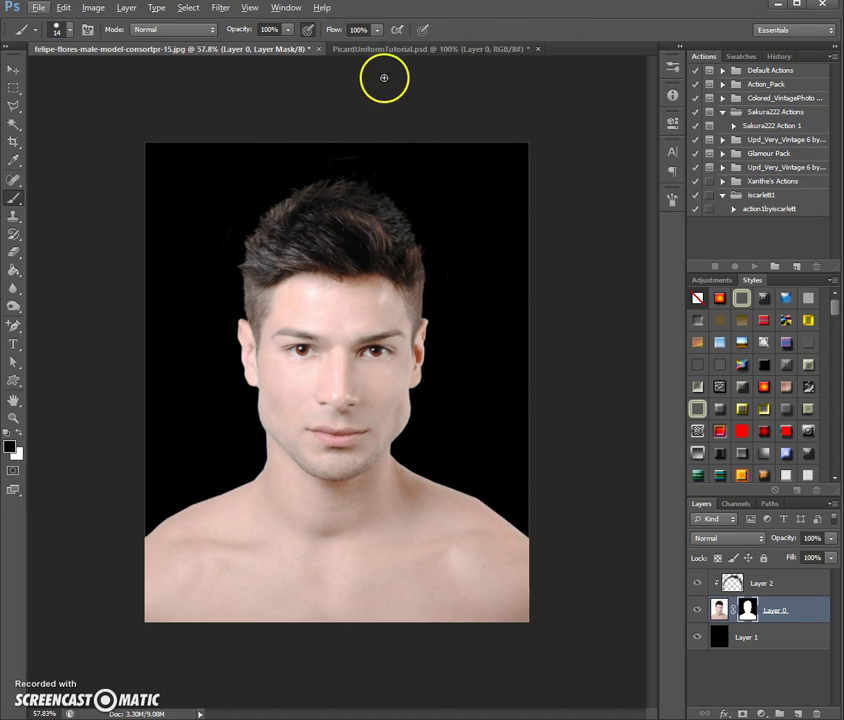
{"action": "left_click", "coordinate": [37, 8]}
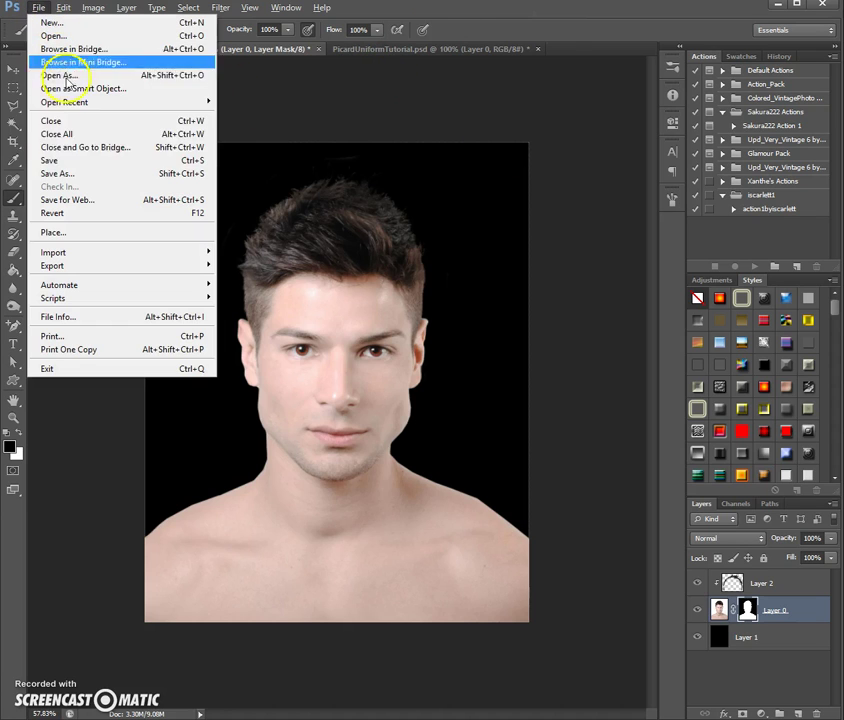
{"action": "left_click", "coordinate": [53, 160]}
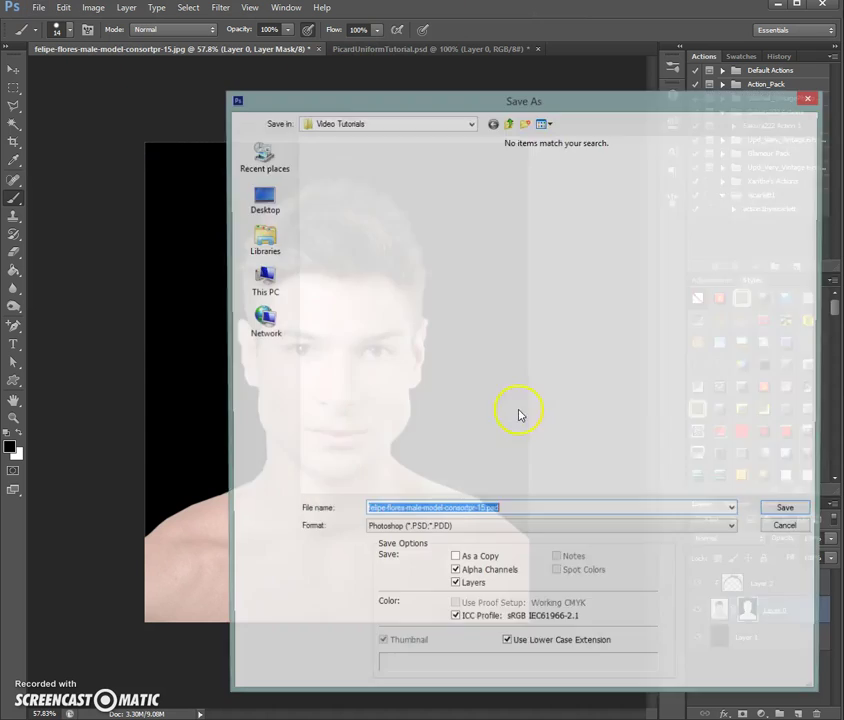
{"action": "left_click", "coordinate": [790, 511]}
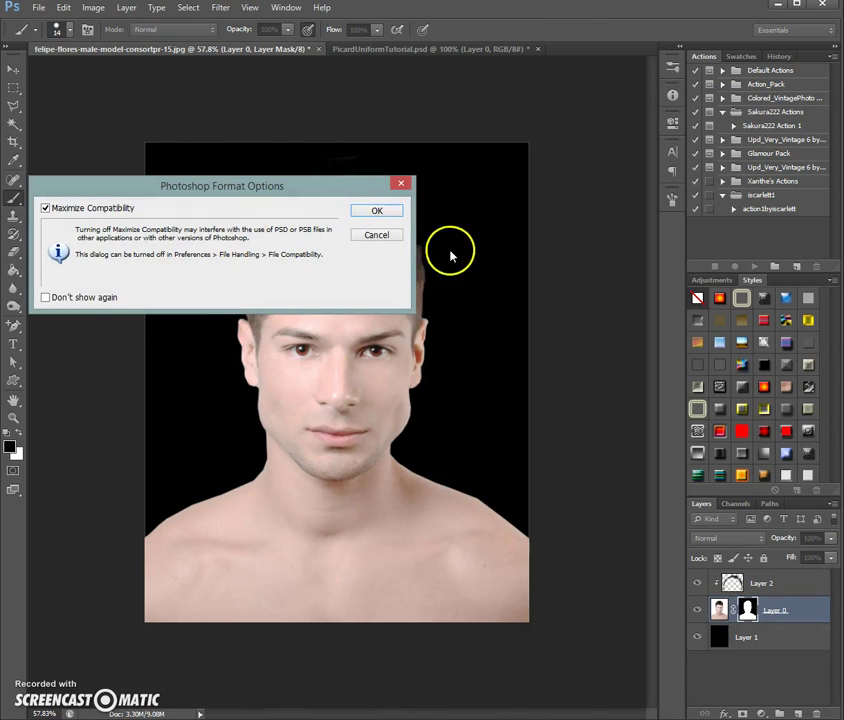
{"action": "left_click", "coordinate": [379, 213]}
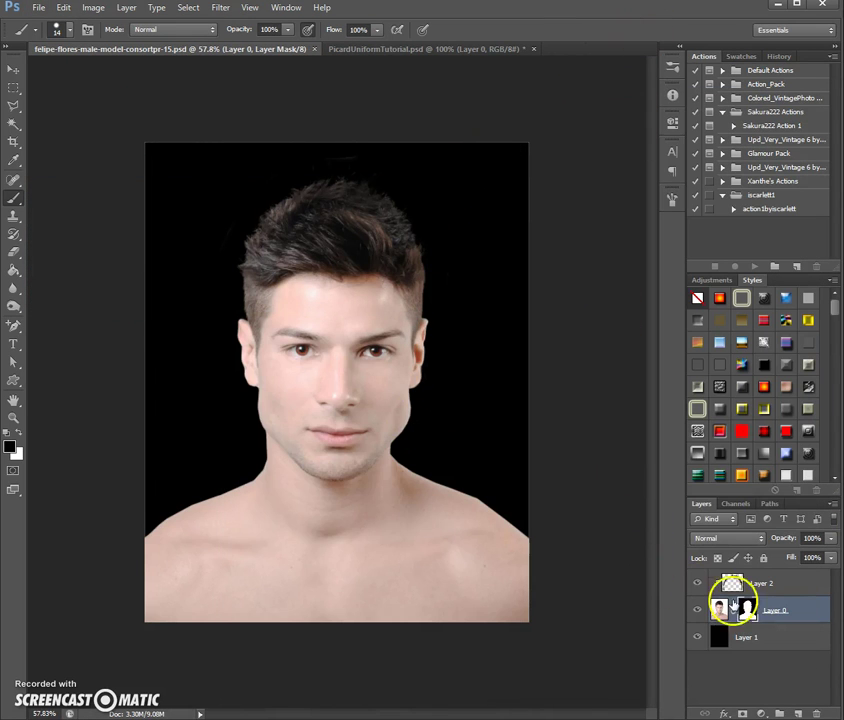
Merge the clipped Layer 2 down into the masked portrait layer beneath it
{"action": "left_click", "coordinate": [798, 588]}
{"action": "right_click", "coordinate": [800, 590]}
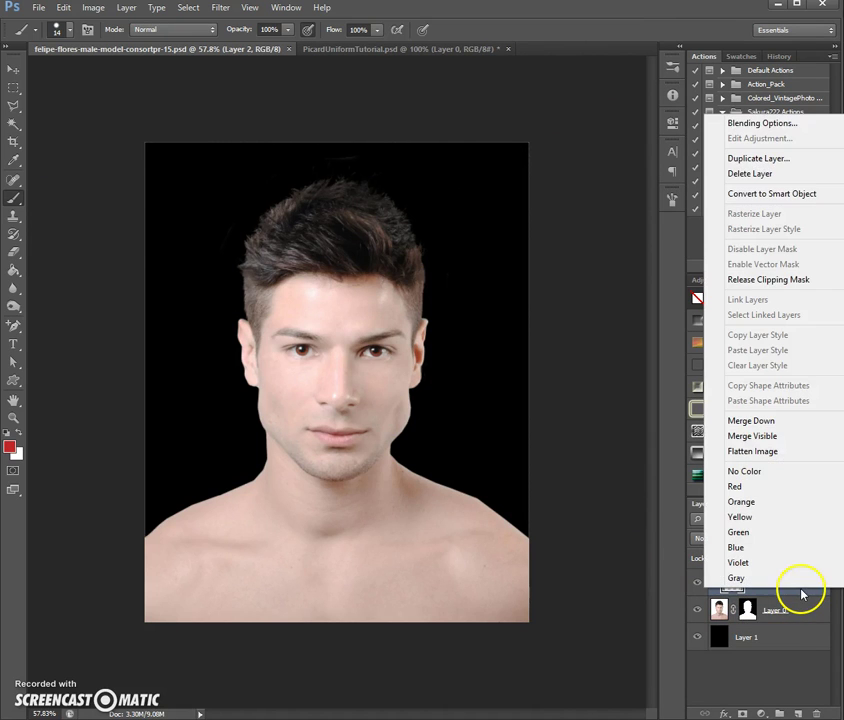
{"action": "left_click", "coordinate": [801, 613]}
{"action": "left_click", "coordinate": [699, 585]}
{"action": "left_click", "coordinate": [699, 585]}
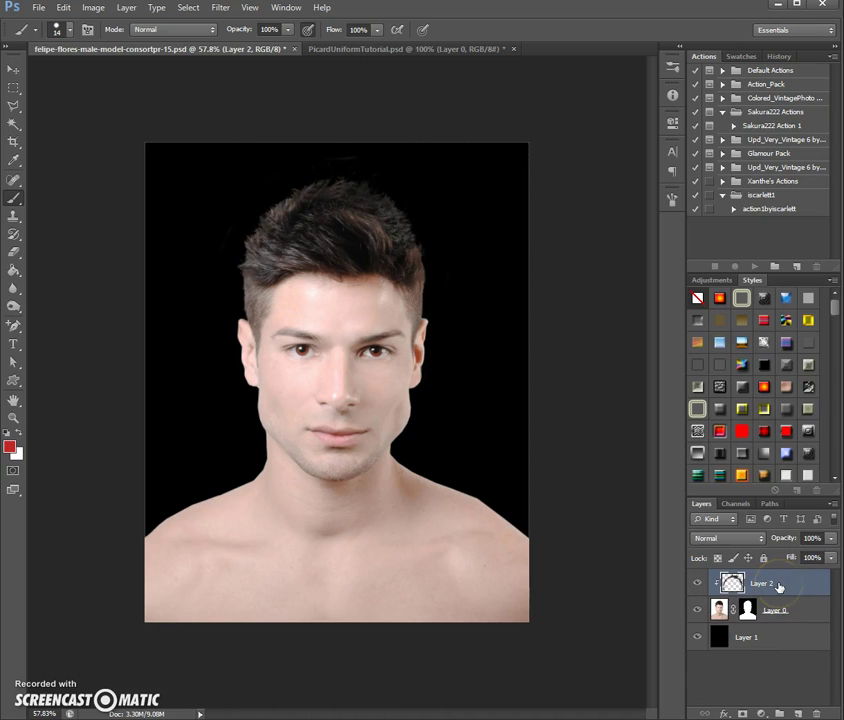
{"action": "right_click", "coordinate": [779, 588]}
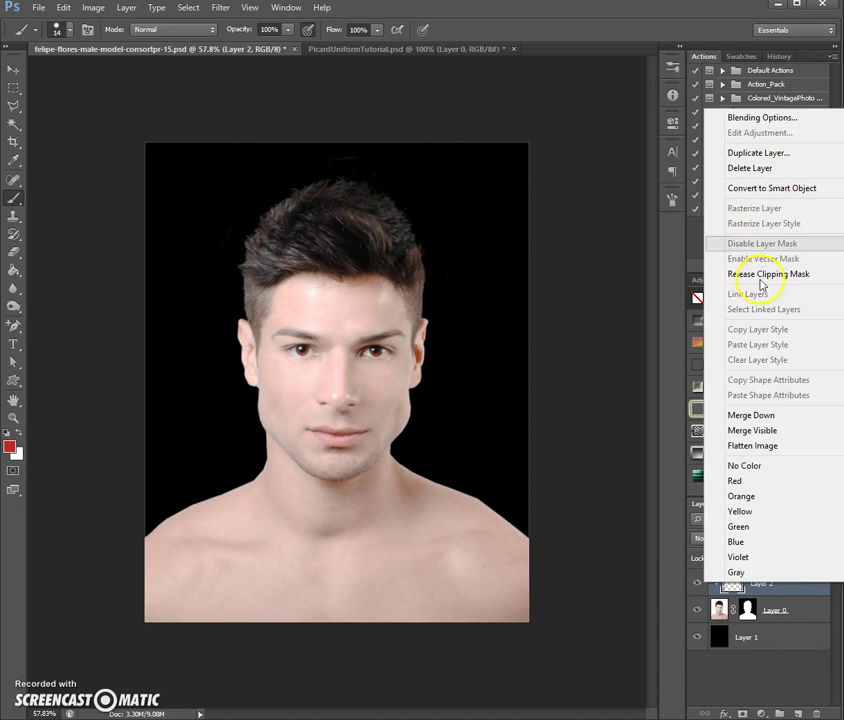
{"action": "left_click", "coordinate": [771, 419]}
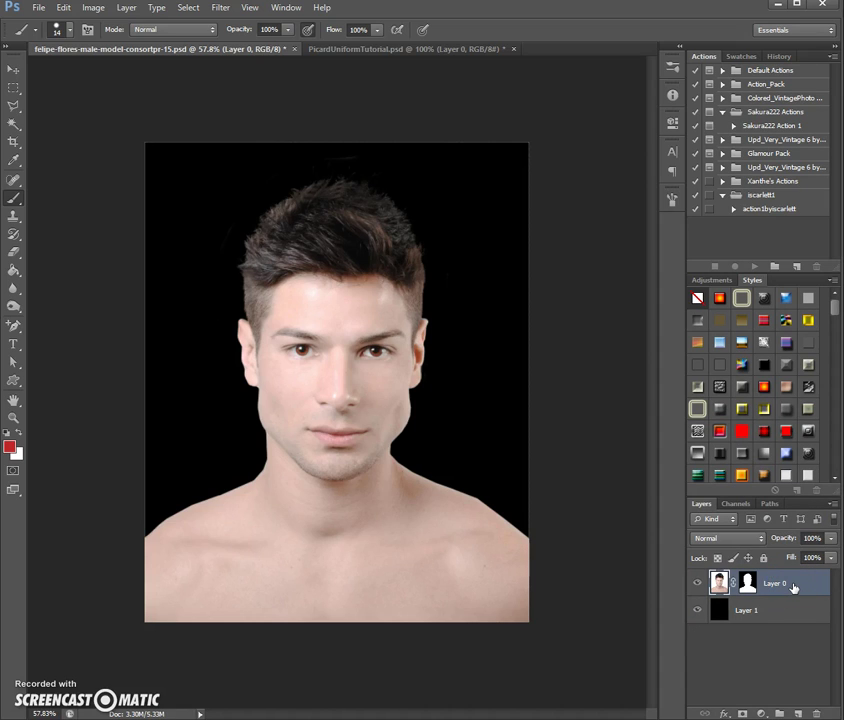
Duplicate the masked portrait layer into the PicardUniformTutorial.psd document under the suggested layer name
{"action": "right_click", "coordinate": [784, 584]}
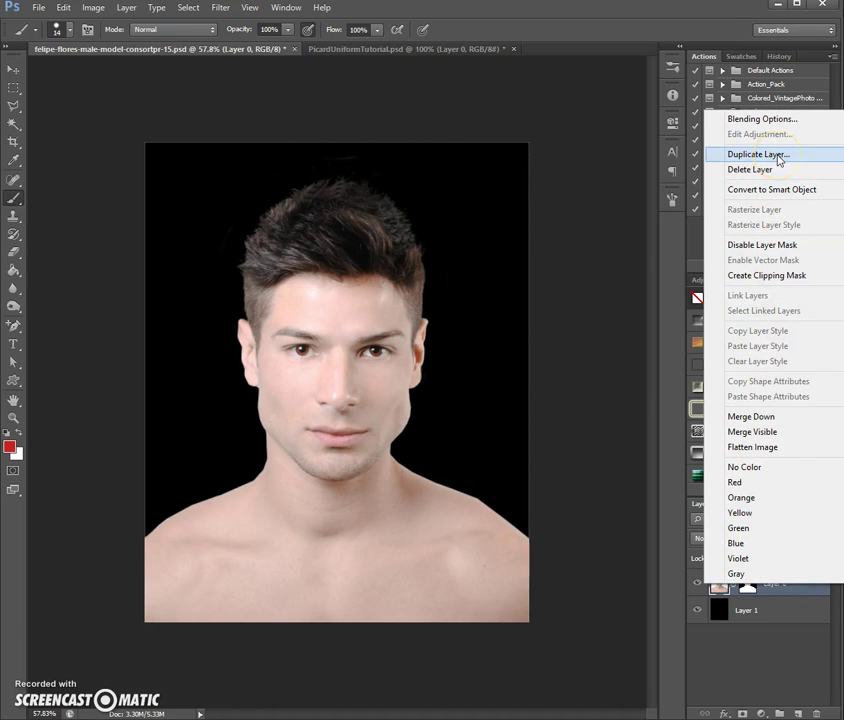
{"action": "left_click", "coordinate": [758, 154]}
{"action": "left_click", "coordinate": [576, 414]}
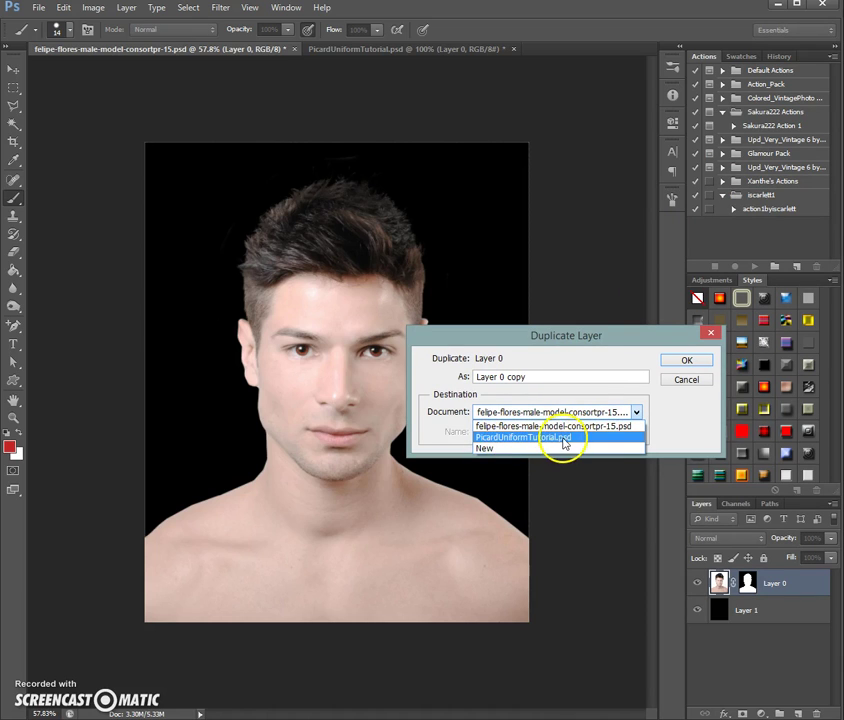
{"action": "left_click", "coordinate": [564, 440]}
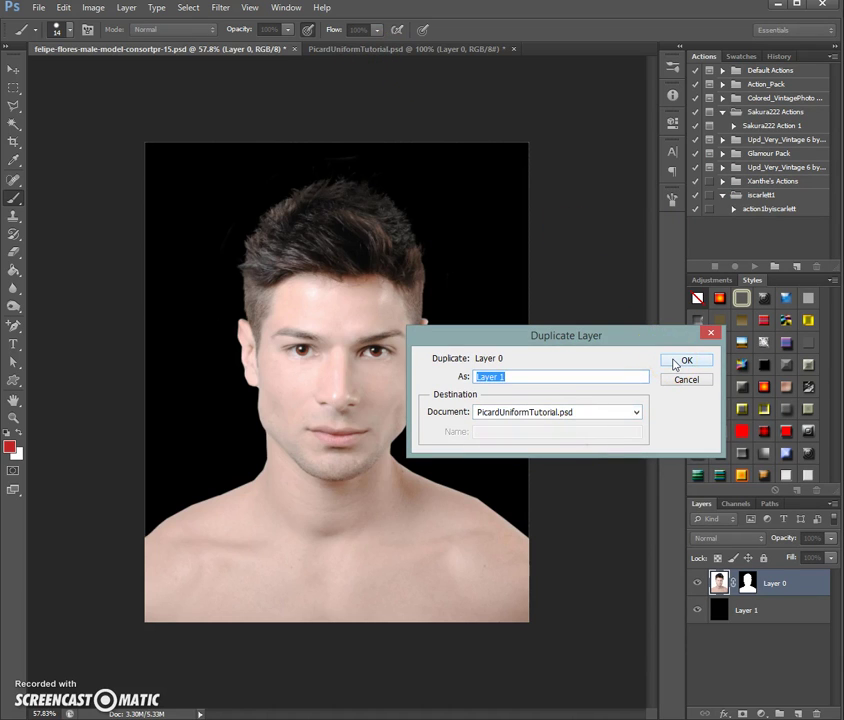
{"action": "left_click", "coordinate": [676, 362]}
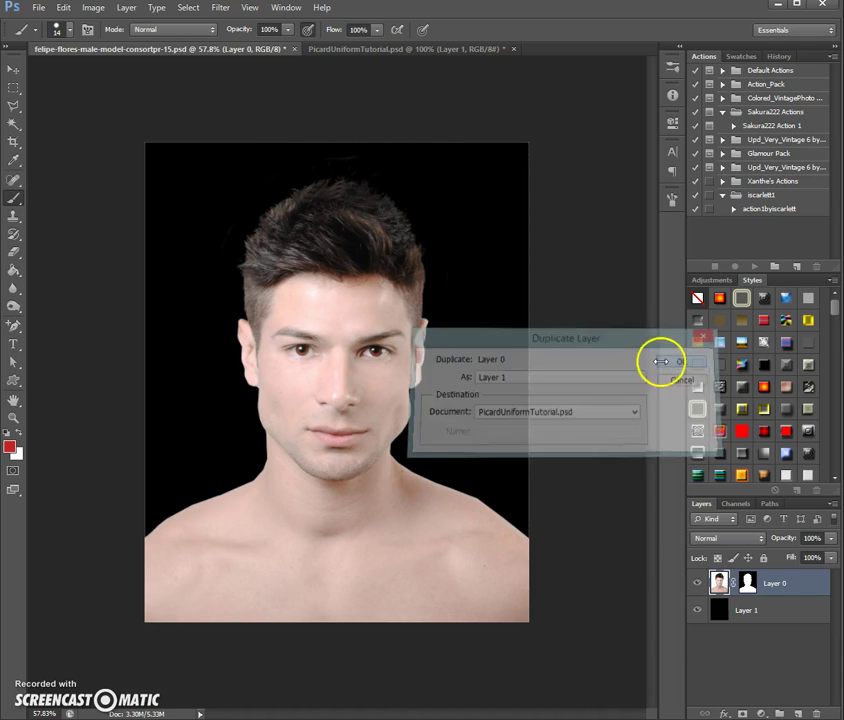
In PicardUniformTutorial.psd, center the portrait horizontally behind the uniform and place its layer below the uniform layer
{"action": "left_click", "coordinate": [345, 50]}
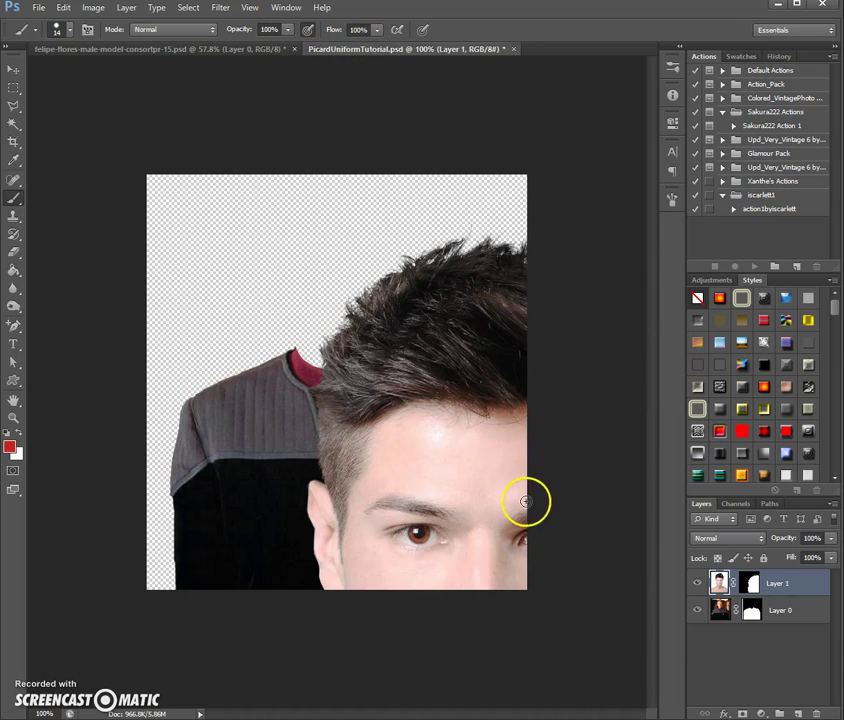
{"action": "left_click", "coordinate": [14, 71]}
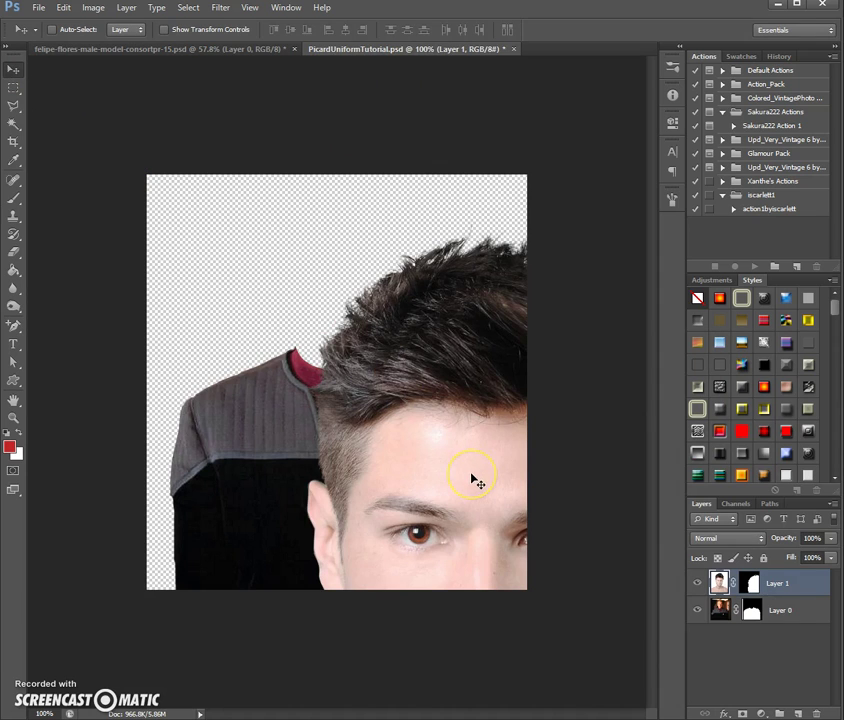
{"action": "left_click_drag", "start_coordinate": [478, 483], "coordinate": [358, 443]}
{"action": "left_click_drag", "start_coordinate": [820, 598], "coordinate": [808, 673]}
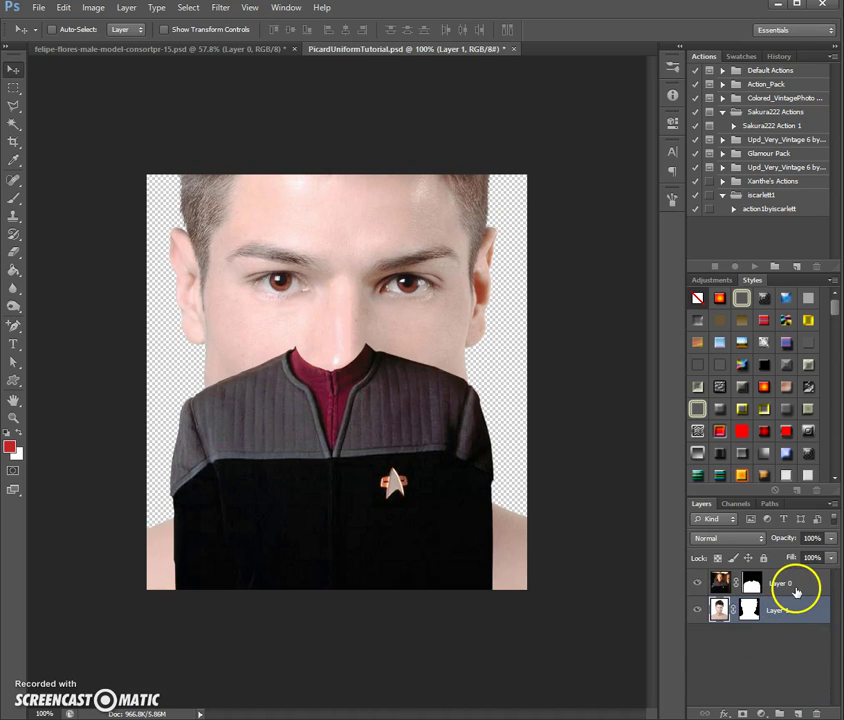
{"action": "left_click", "coordinate": [796, 588]}
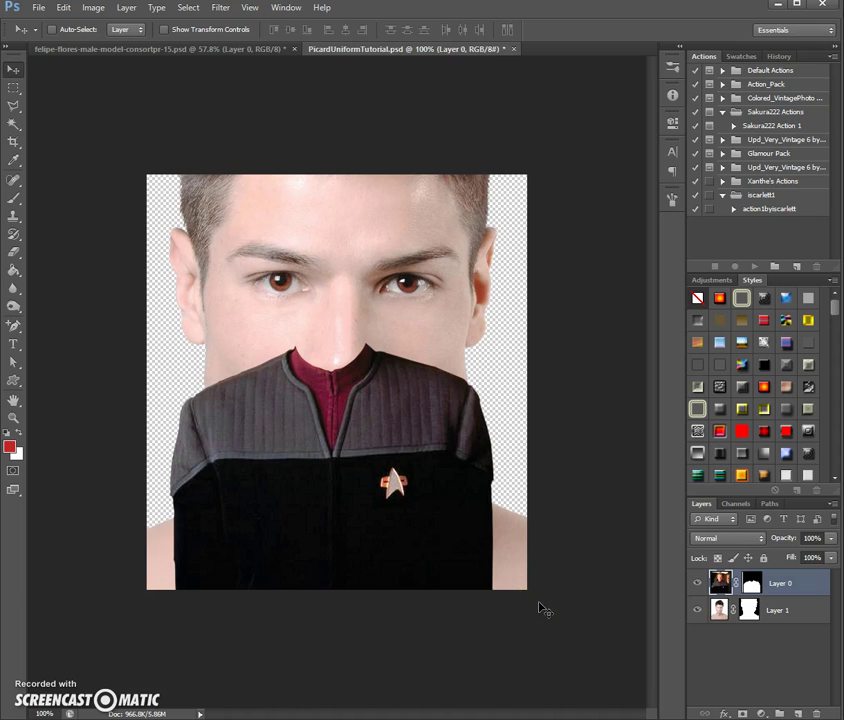
{"action": "left_click", "coordinate": [440, 440]}
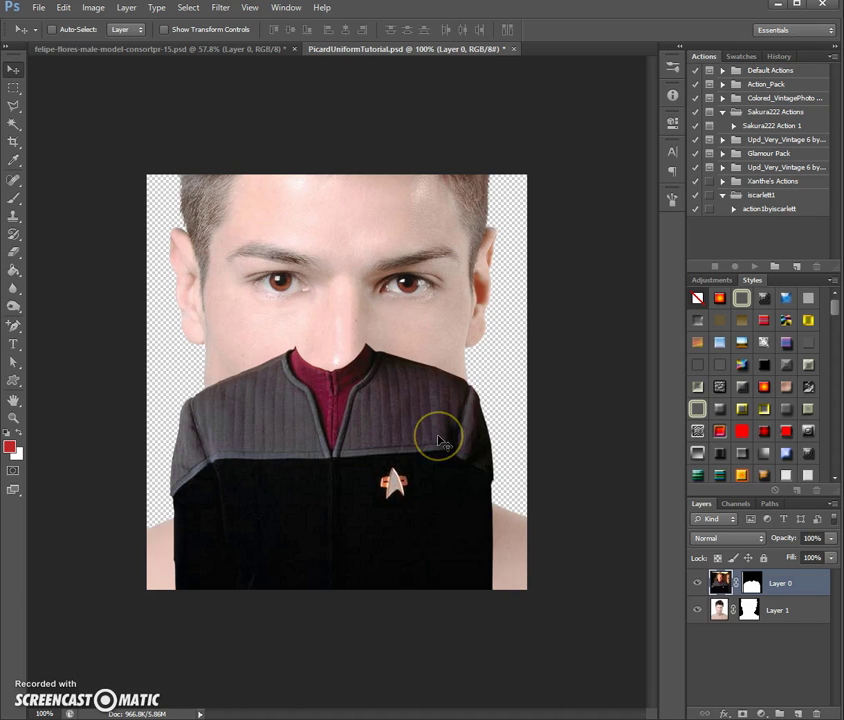
{"action": "left_click", "coordinate": [70, 12]}
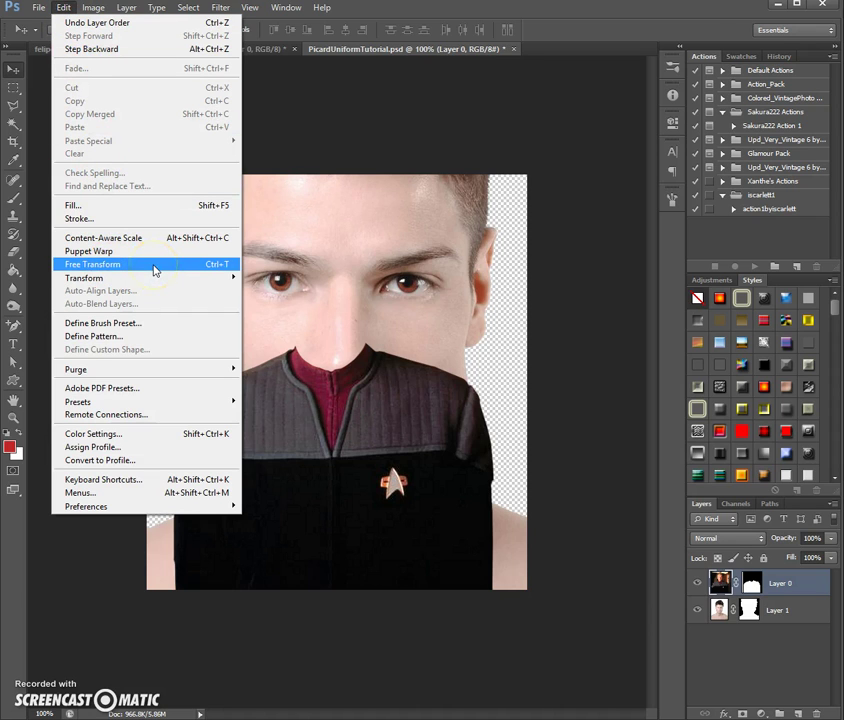
{"action": "left_click", "coordinate": [658, 33]}
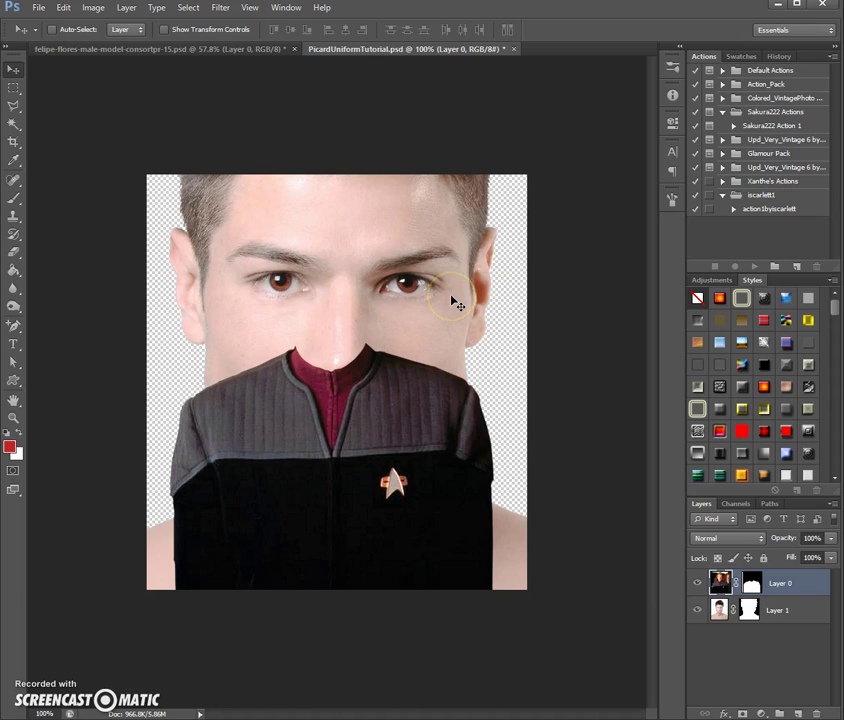
{"action": "key", "text": "ctrl+t"}
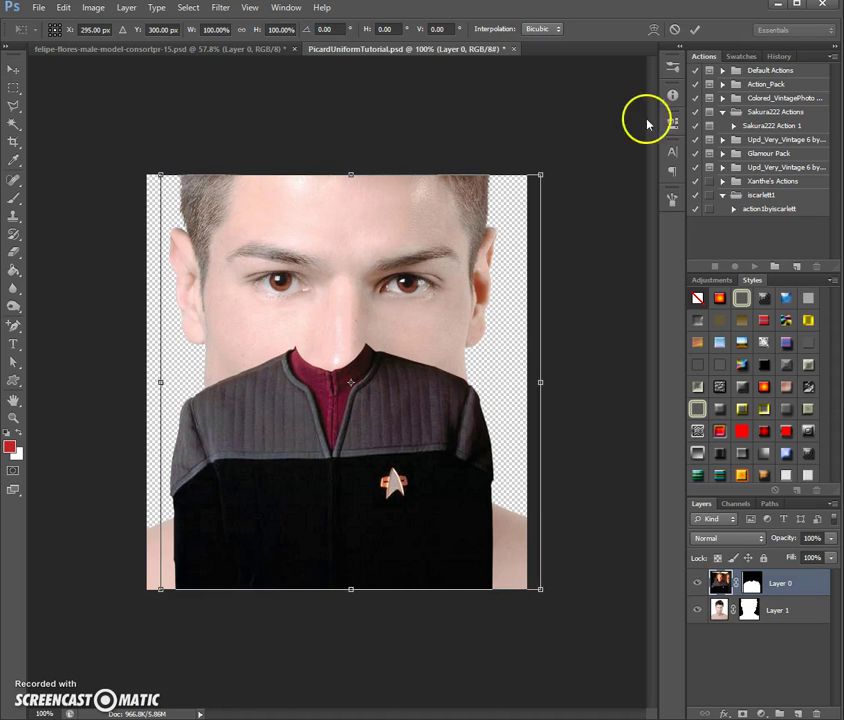
{"action": "left_click", "coordinate": [676, 28]}
Free Transform the portrait layer, scaling it down from its upper-left corner to about 94% width and 86% height
{"action": "left_click", "coordinate": [800, 612]}
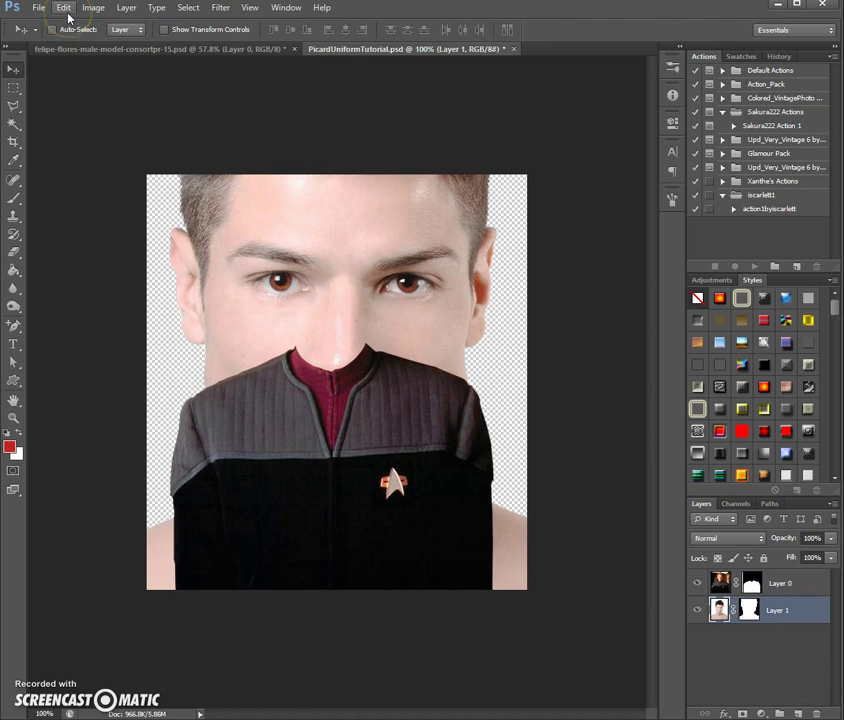
{"action": "key", "text": "ctrl+t"}
{"action": "key", "text": "ctrl+0"}
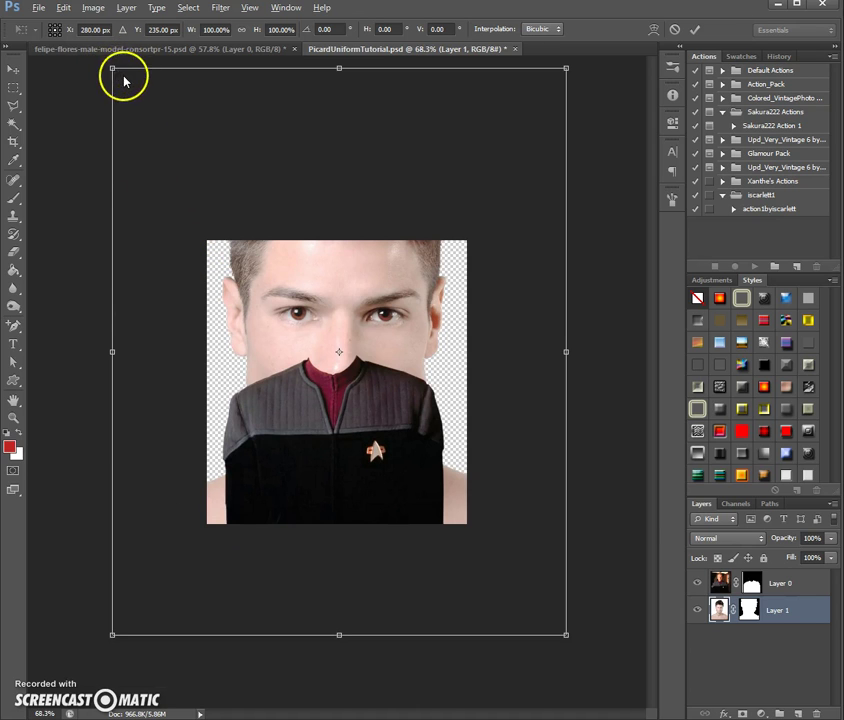
{"action": "left_click_drag", "start_coordinate": [112, 67], "coordinate": [140, 145]}
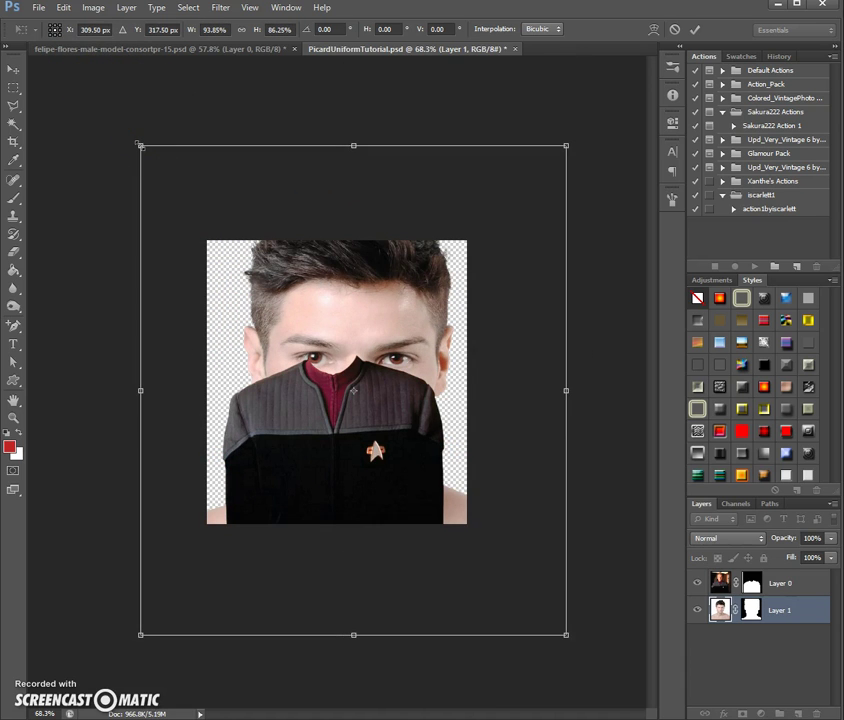